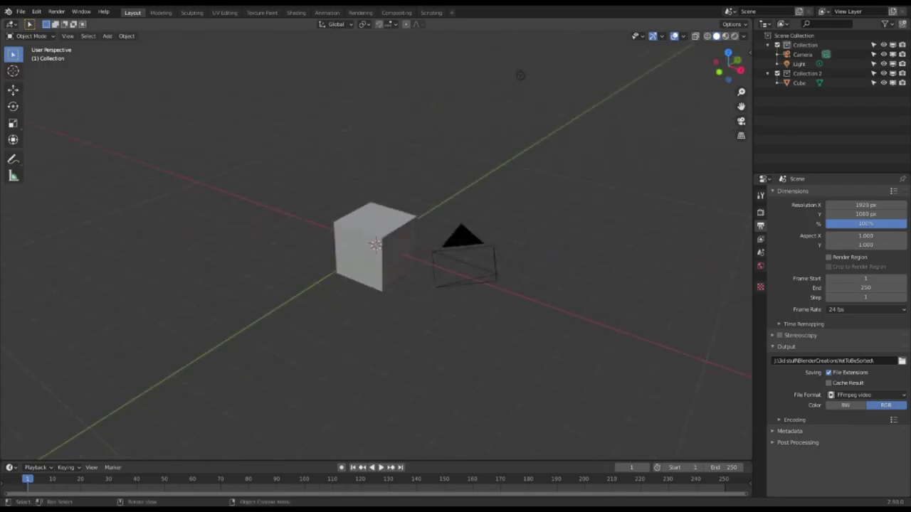
- Delete the default cube from the scene
click(384, 252)
middle_drag(433, 264, 474, 264)
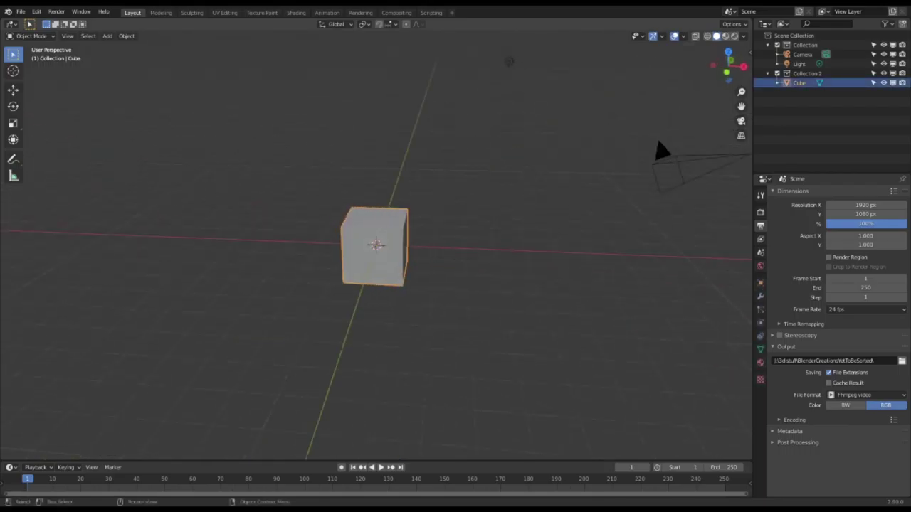
key(Delete)
- Add a UV sphere, try rotating it, and put it into Collection 2
click(107, 36)
mouse_move(121, 55)
click(207, 75)
key(r)
click(496, 246)
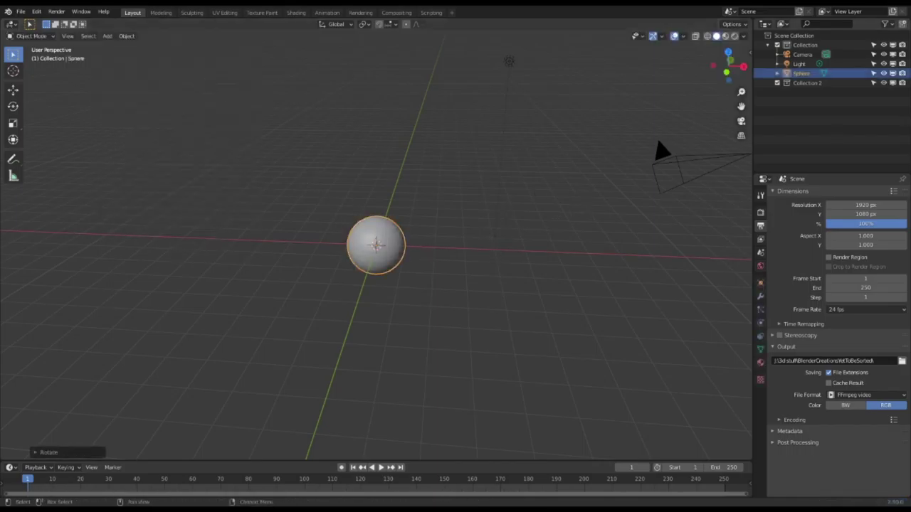
drag(801, 74, 807, 84)
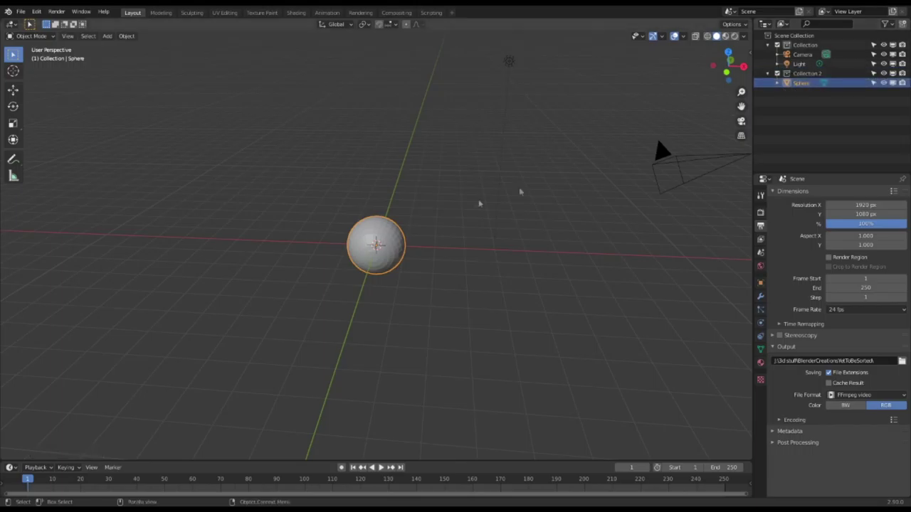
- Inspect the sphere's mesh at its pole in Edit Mode, and delete the sphere
scroll(487, 206, up, 7)
middle_drag(491, 217, 484, 197)
key(Tab)
key(alt+a)
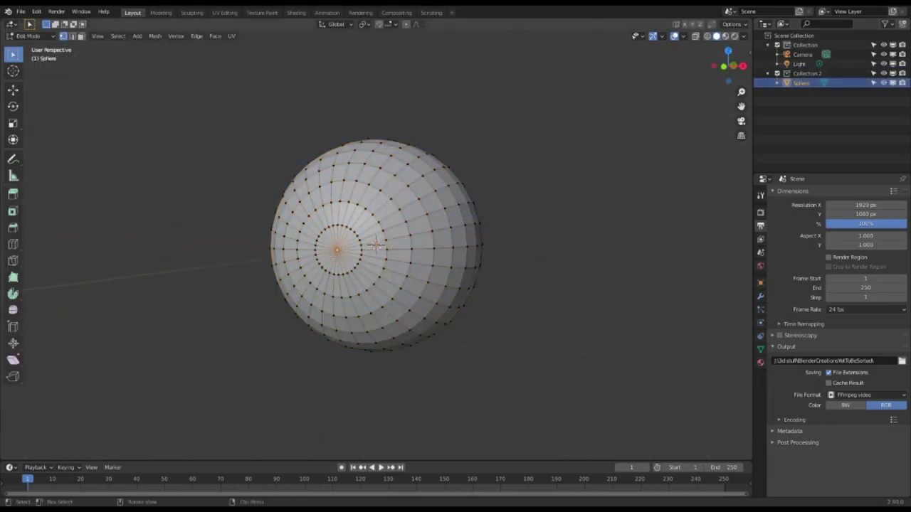
key(Tab)
key(Delete)
- Try a new UV sphere rotated 90° about the X axis, and remove it
click(108, 36)
mouse_move(113, 47)
click(202, 77)
text(rx90)
key(Return)
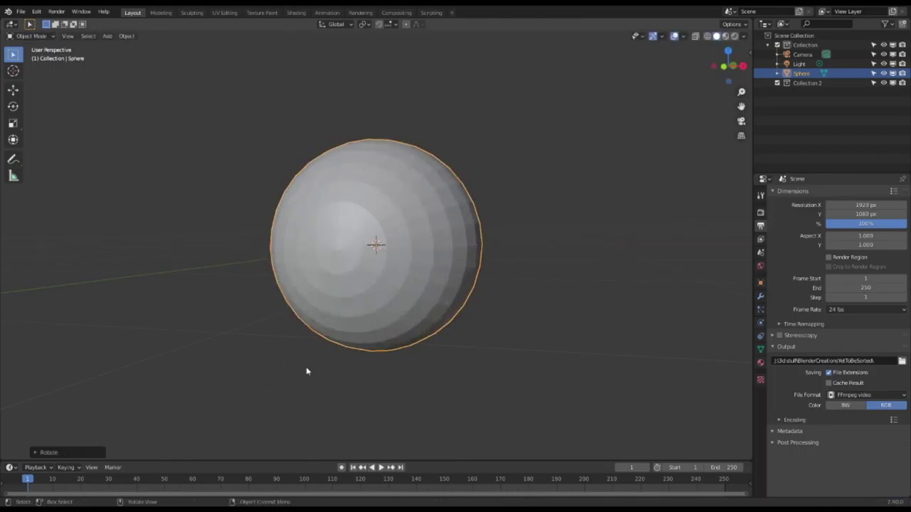
key(Delete)
- Add a UV sphere with 32 segments and eight more rings than the default 16, rotated 90° about the X axis
click(108, 36)
click(193, 77)
click(51, 453)
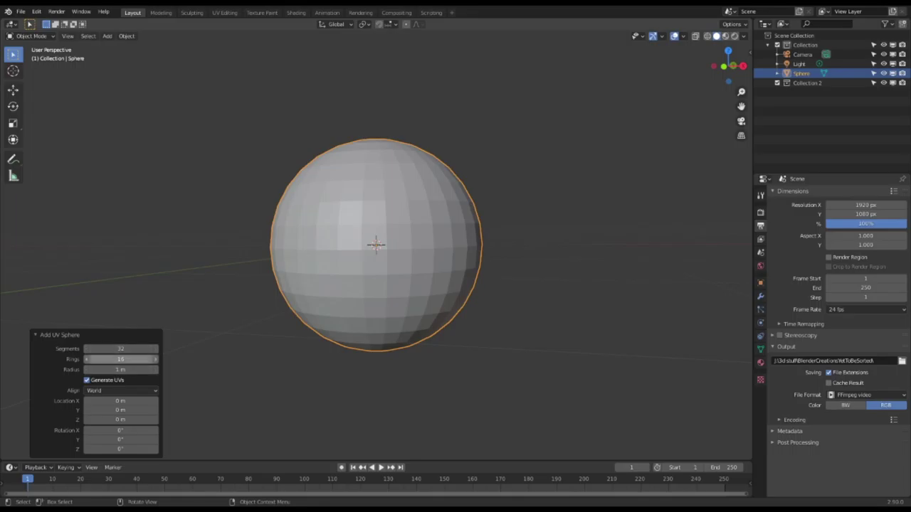
click(154, 362)
click(154, 361)
click(155, 361)
click(154, 362)
click(154, 362)
click(155, 362)
click(155, 361)
click(155, 362)
- Select the sphere's front pole with its surrounding ring in Edit Mode, and enable proportional editing
key(Tab)
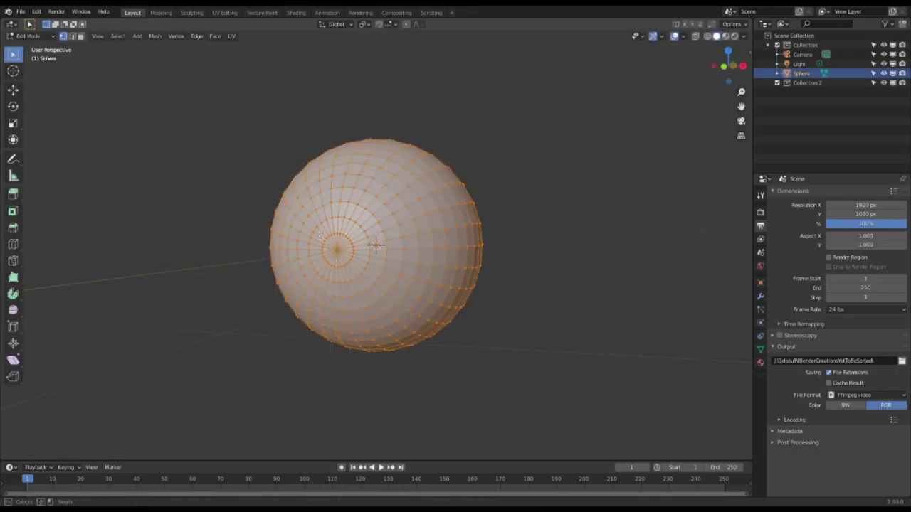
click(337, 248)
key(o)
- Try pushing the pole inward along Y with a small proportional editing radius, and undo the moves
key(g)
key(y)
scroll(478, 282, up, 10)
scroll(478, 281, up, 3)
click(442, 251)
scroll(442, 250, up, 4)
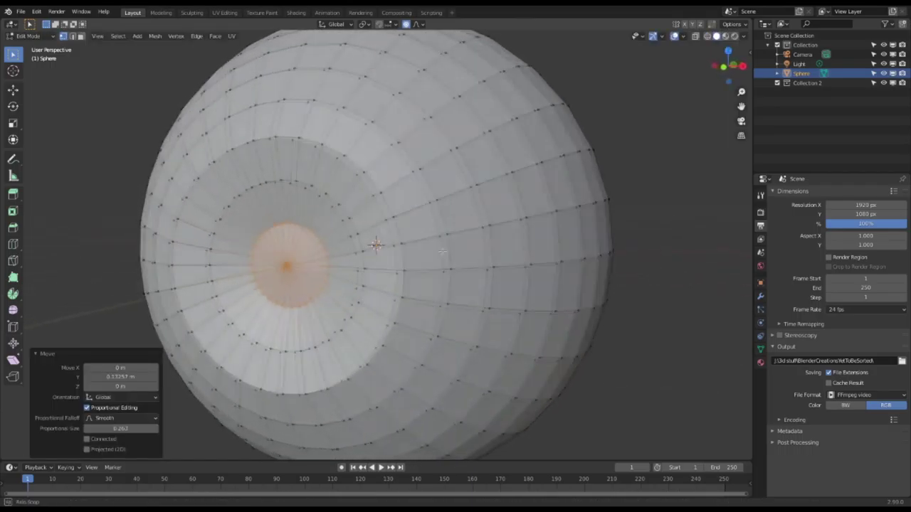
middle_drag(442, 250, 425, 249)
key(g)
key(y)
click(395, 254)
scroll(395, 254, down, 2)
key(ctrl+z)
key(ctrl+z)
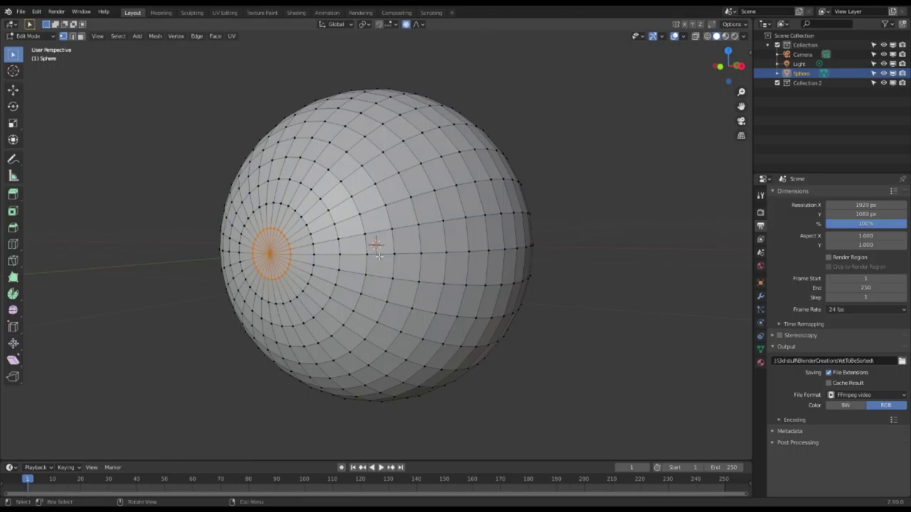
- Push the selected pole area about 0.21 m inward along Y with smooth falloff and a proportional size of about 0.42
key(g)
key(y)
scroll(397, 252, down, 5)
click(407, 251)
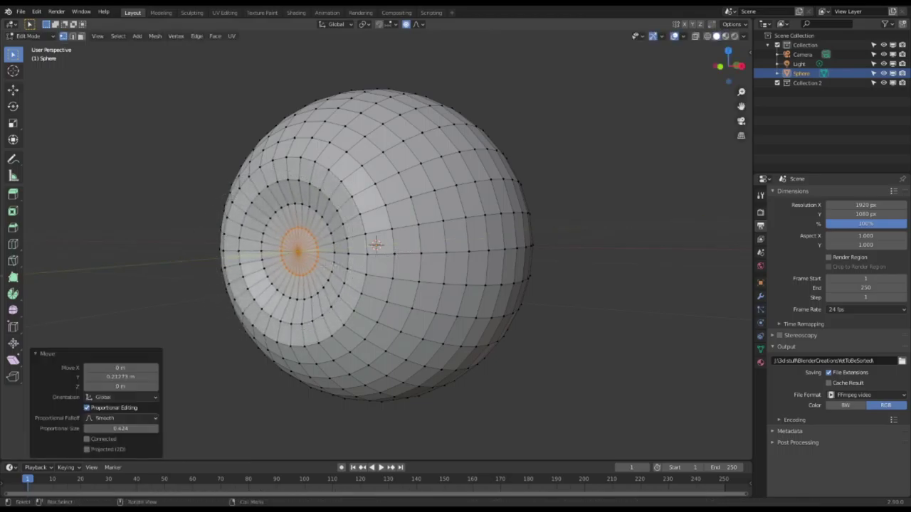
- Remove the pole's triangle fan at the centre of the dent, and enlarge the surrounding edge loop
key(x)
click(316, 273)
alt+click(315, 270)
key(s)
click(430, 279)
- Extrude the enlarged opening along Y into the sphere, and inset the face at its inner end
key(e)
key(y)
click(393, 292)
middle_drag(391, 291, 390, 265)
key(i)
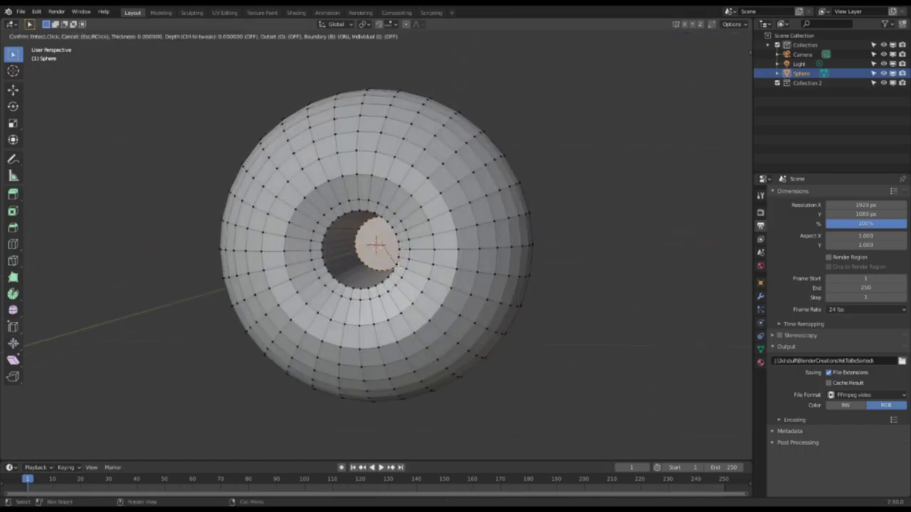
click(385, 285)
- Shade the sphere smooth and add a Subdivision Surface modifier to it
key(Tab)
right_click(423, 265)
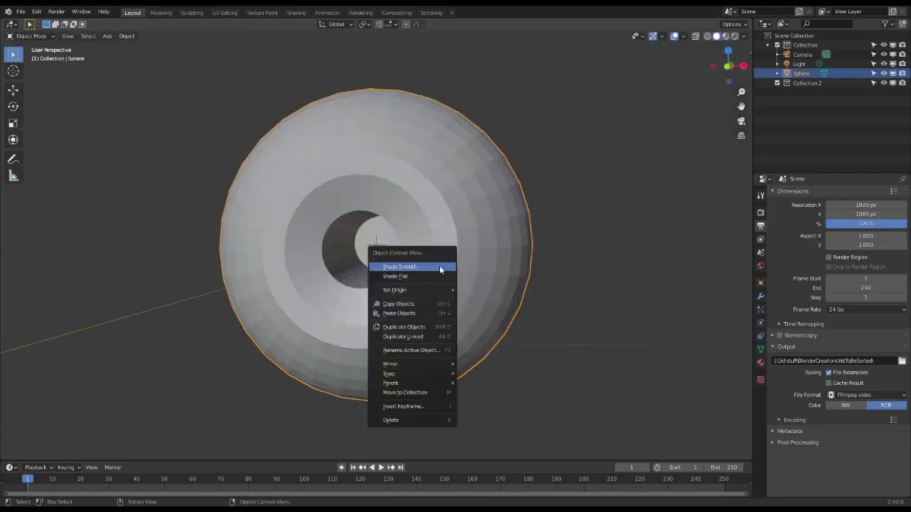
click(424, 267)
middle_drag(425, 266, 417, 274)
click(760, 295)
click(806, 195)
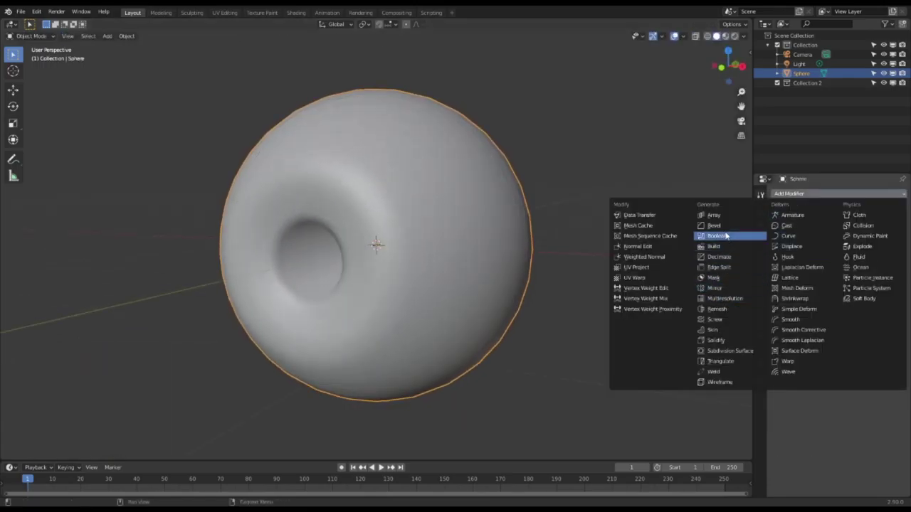
click(726, 367)
- Cut two supporting edge loops just inside the outer rim of the front dent
key(Tab)
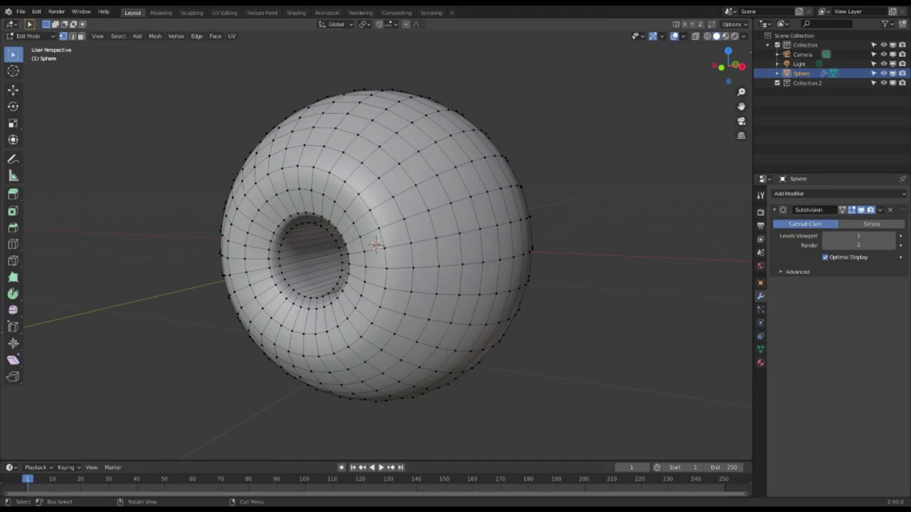
scroll(376, 246, up, 1)
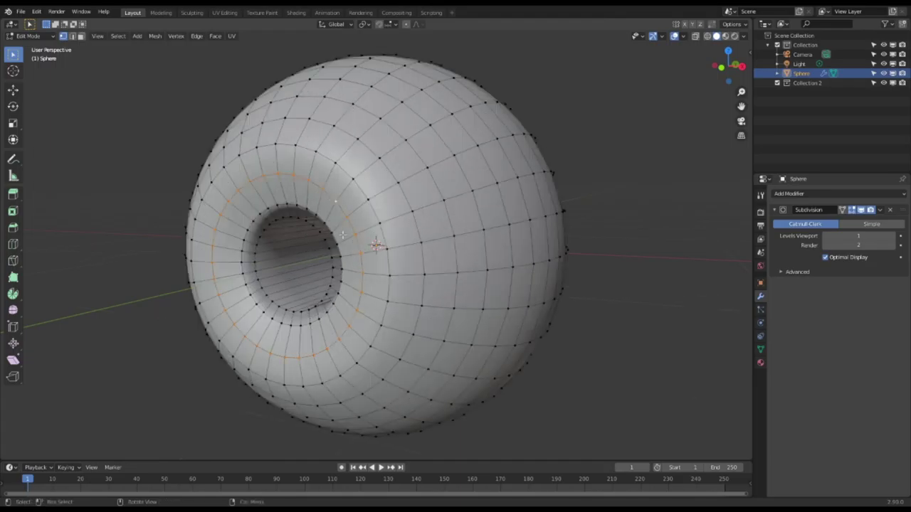
click(319, 174)
click(324, 178)
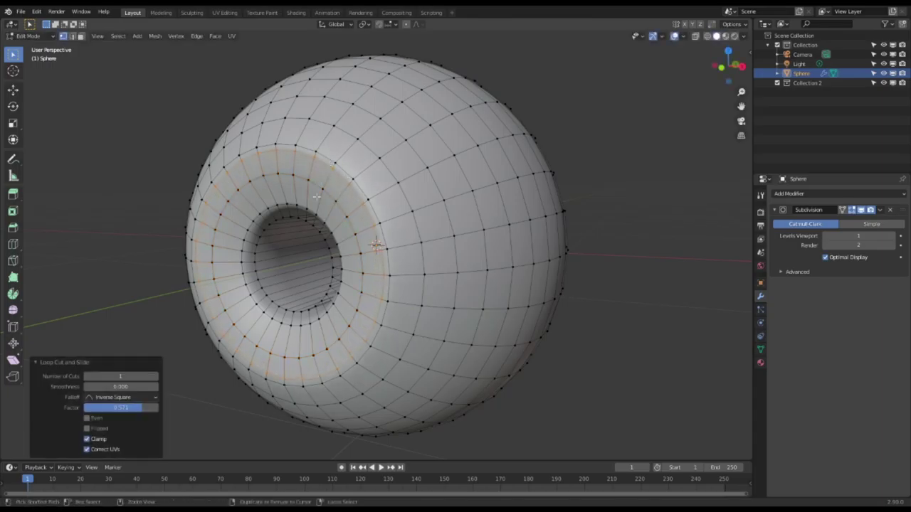
key(ctrl+r)
click(332, 174)
click(331, 176)
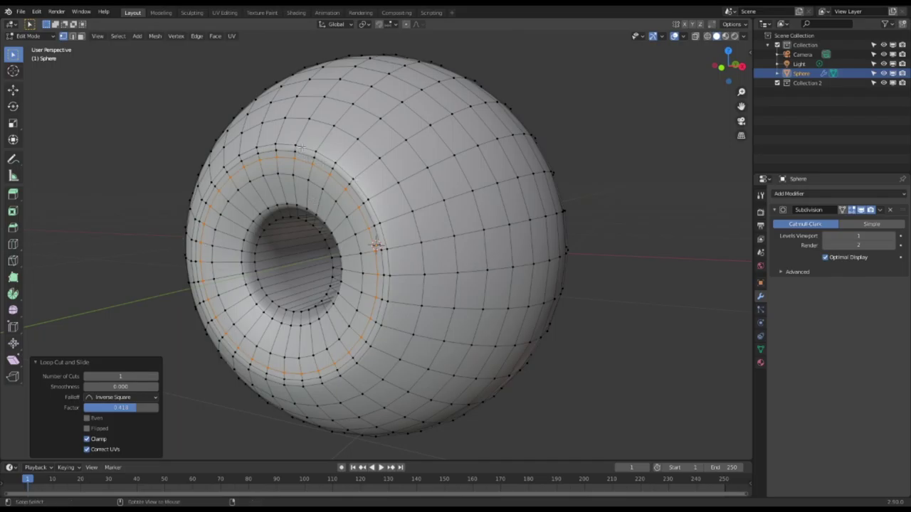
- Slide the dent's outer rim loop outward by a factor of about 0.135, and slide the edge loop around the opening
key(g)
key(g)
click(367, 137)
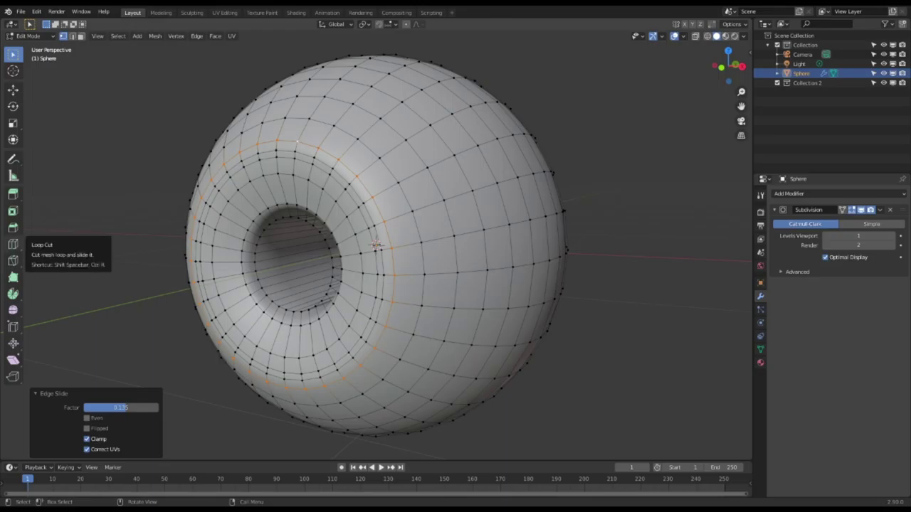
alt+click(249, 266)
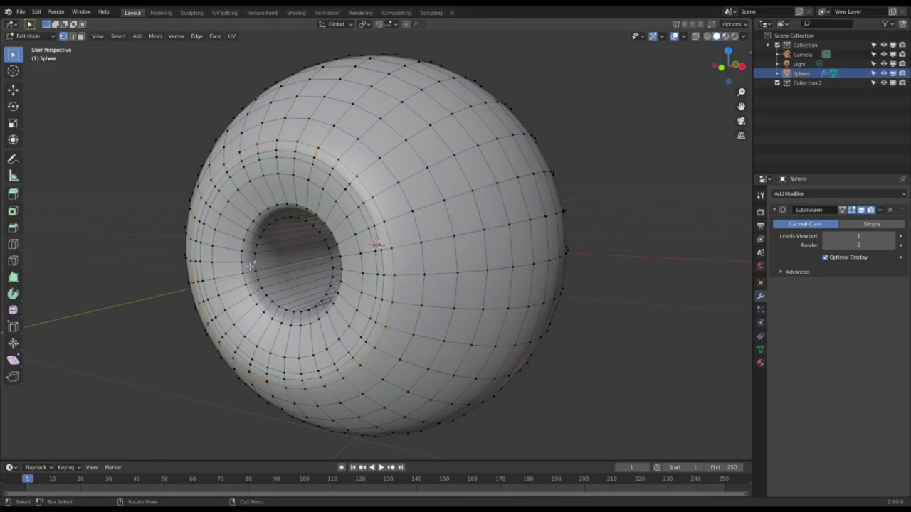
key(g)
key(g)
click(244, 266)
click(335, 304)
- Cut a supporting edge loop close to the edge of the front opening
key(ctrl+r)
key(Escape)
middle_drag(229, 229, 301, 260)
key(ctrl+r)
click(243, 223)
click(245, 226)
- Move the edge loop just inside the opening about -0.055 m along Y, and deselect it
scroll(295, 264, up, 4)
alt+click(205, 119)
key(g)
key(y)
click(323, 233)
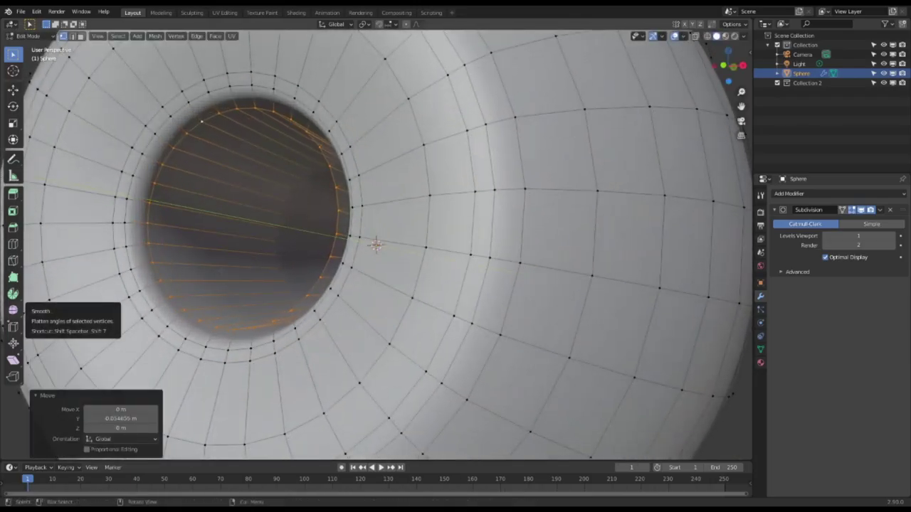
scroll(128, 313, down, 5)
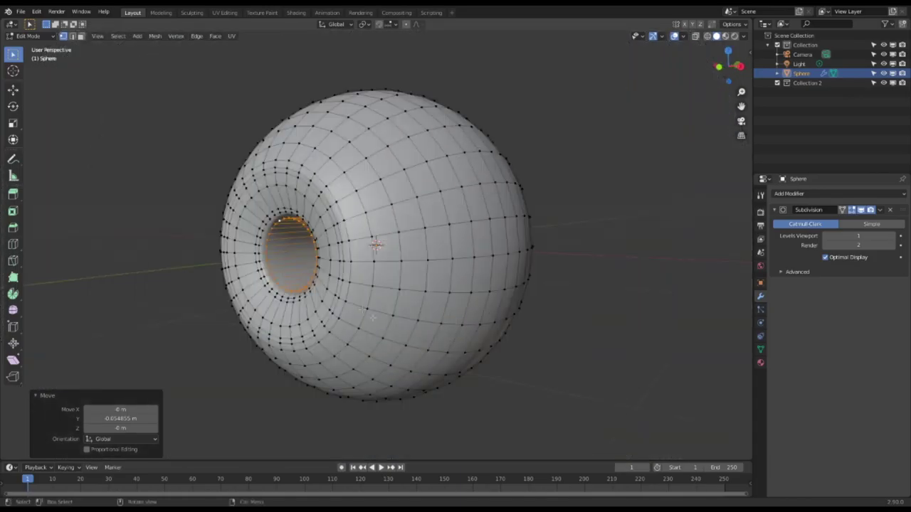
click(142, 313)
middle_drag(369, 312, 388, 309)
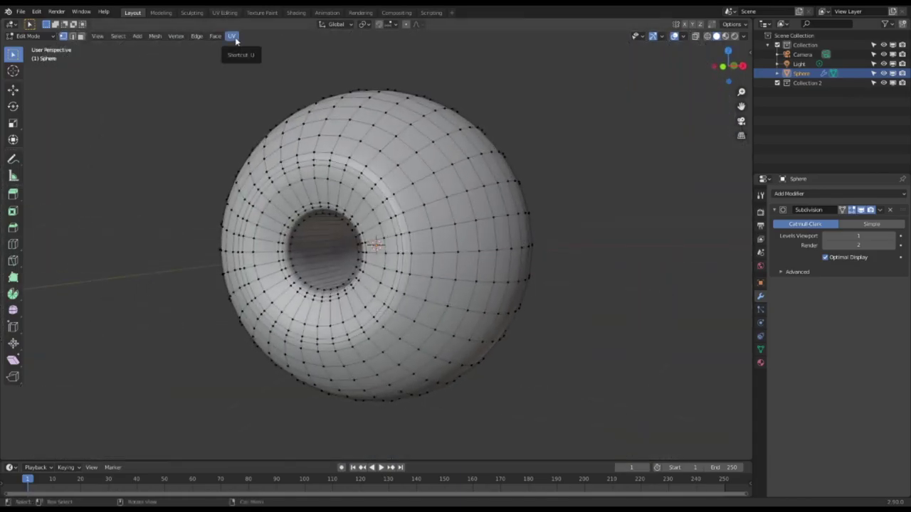
- In the UV Editing workspace, edge-slide the loop around the front opening and mark it as a seam
click(224, 12)
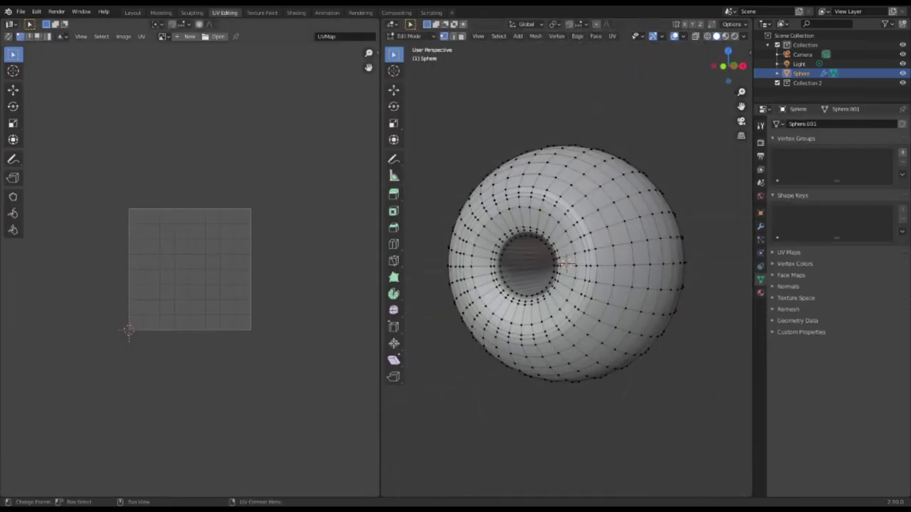
scroll(642, 229, up, 6)
scroll(642, 229, down, 4)
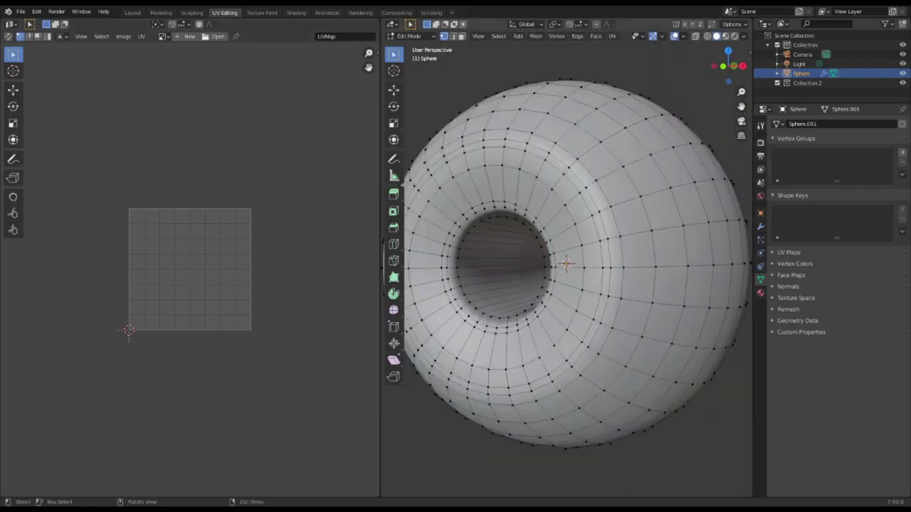
alt+click(453, 252)
key(g)
key(g)
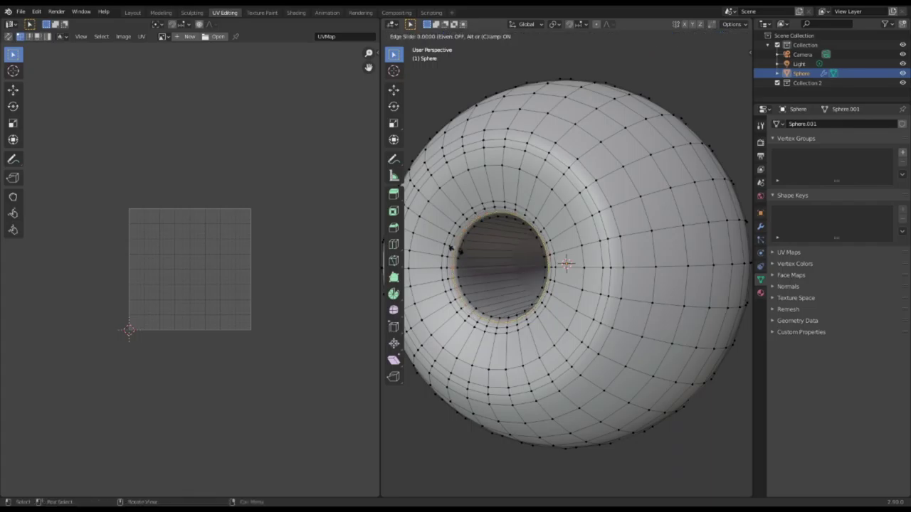
click(456, 286)
right_click(464, 314)
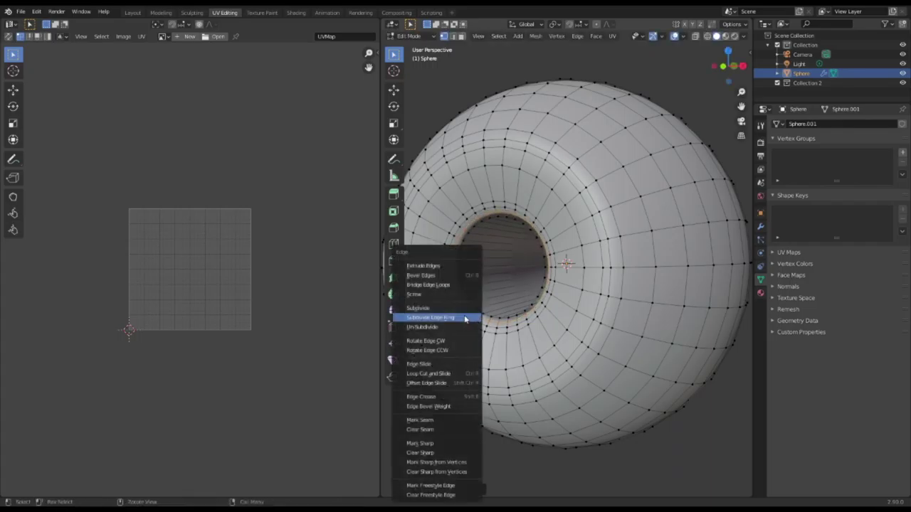
click(455, 420)
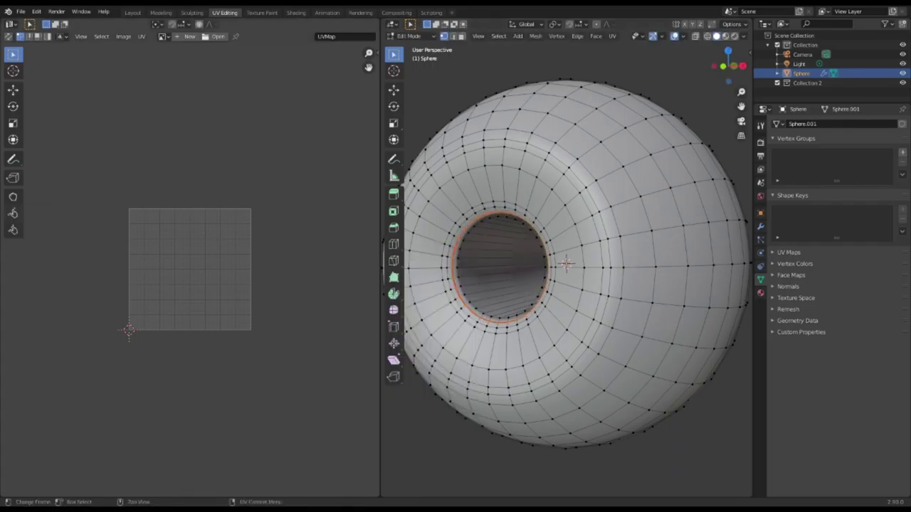
- Mark the edge loop around the dent's outer rim as a seam
scroll(498, 249, up, 4)
middle_drag(498, 249, 508, 213)
key(g)
right_click(519, 219)
middle_drag(553, 231, 533, 254)
scroll(534, 255, down, 3)
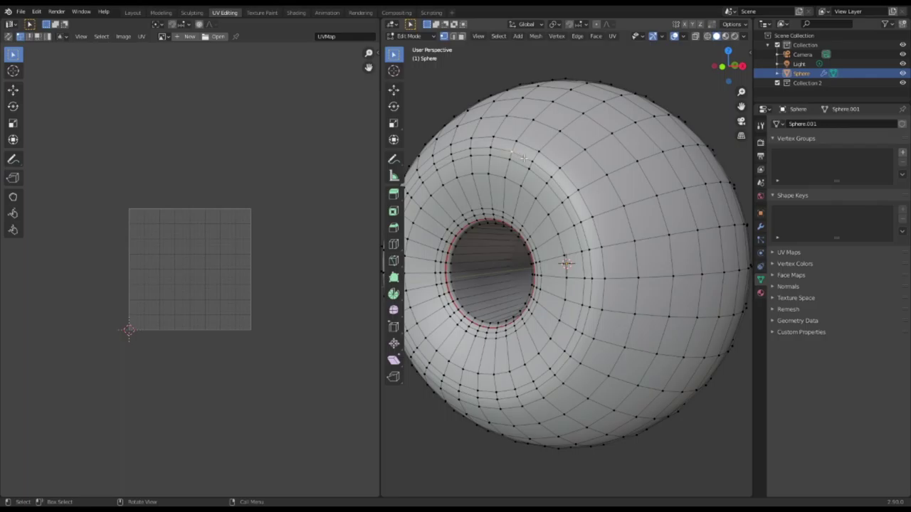
key(ctrl+e)
click(518, 226)
- Mark the middle edge loop that divides the sphere into front and back halves as a seam
middle_drag(487, 232, 356, 250)
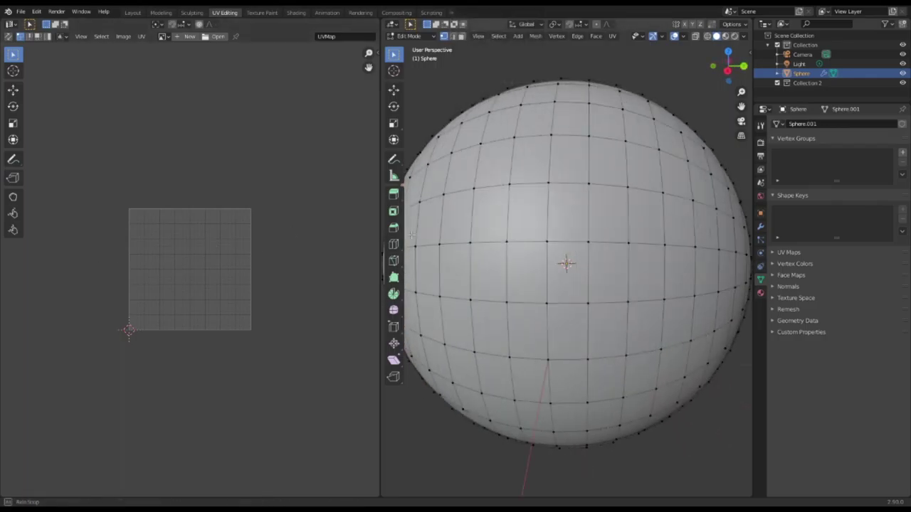
scroll(565, 263, down, 4)
alt+click(556, 235)
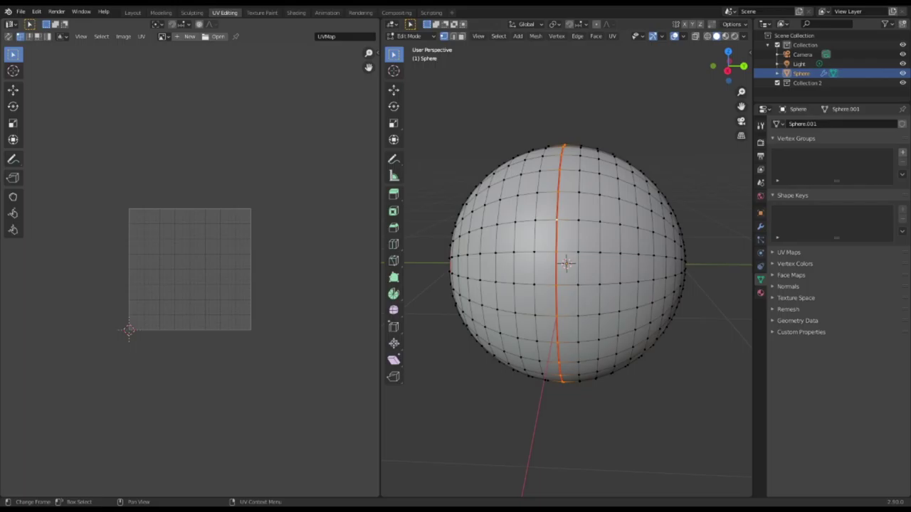
- Select the whole sphere mesh and unwrap it along the marked seams
click(612, 36)
click(628, 47)
key(a)
key(u)
click(558, 245)
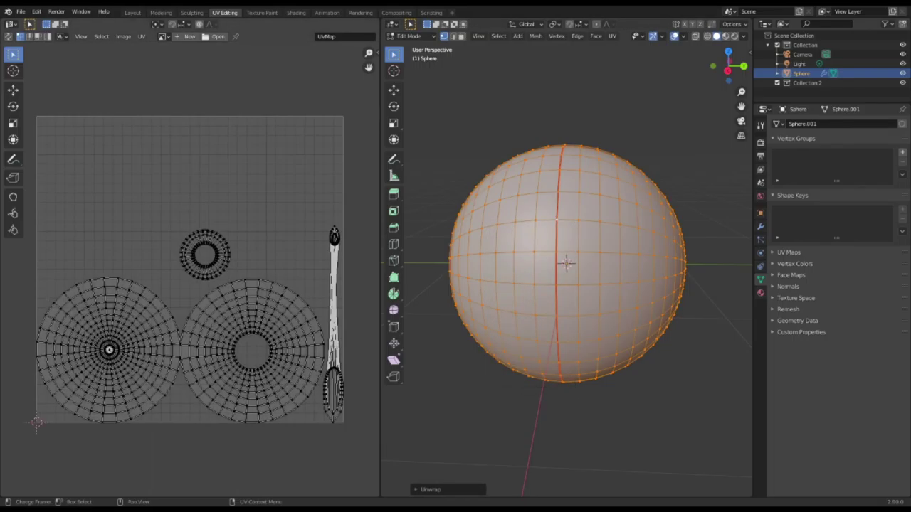
- Scale down the long, narrow UV island and move it to the upper-right corner of the UV square
key(l)
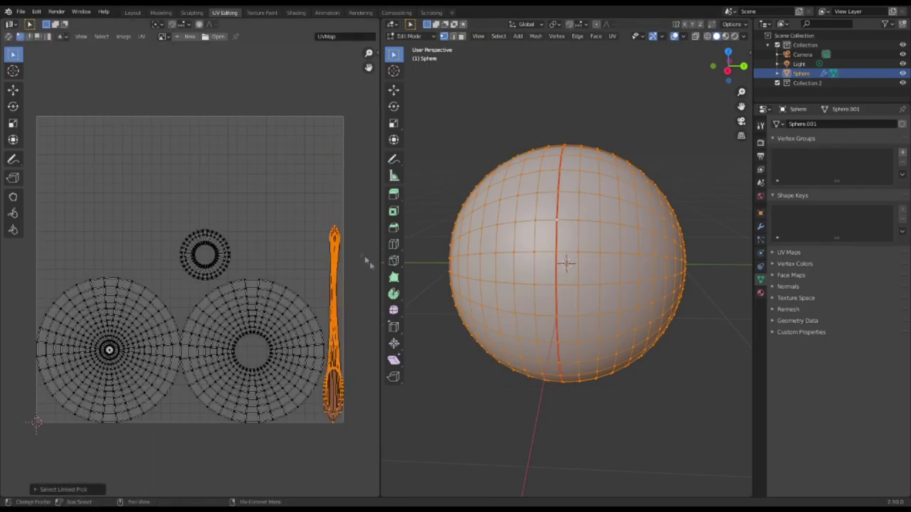
key(s)
click(346, 301)
key(g)
click(347, 148)
- Move the large circular UV island with the closed centre to the upper-left corner of the UV square, and reselect the whole mesh
click(134, 347)
key(l)
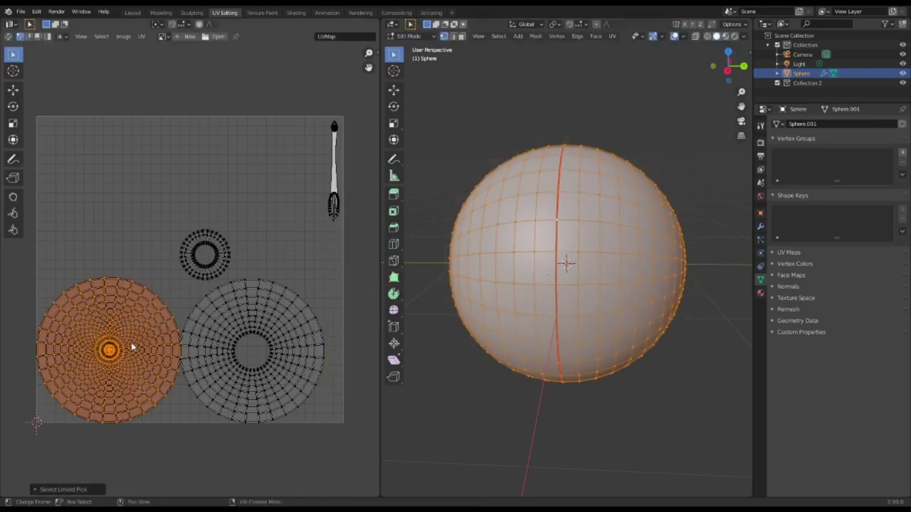
key(g)
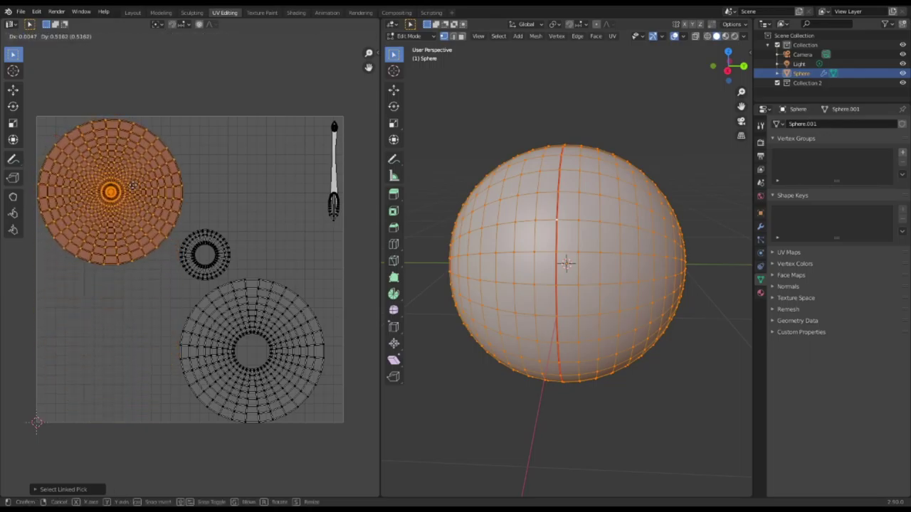
click(135, 189)
click(168, 200)
click(425, 144)
key(a)
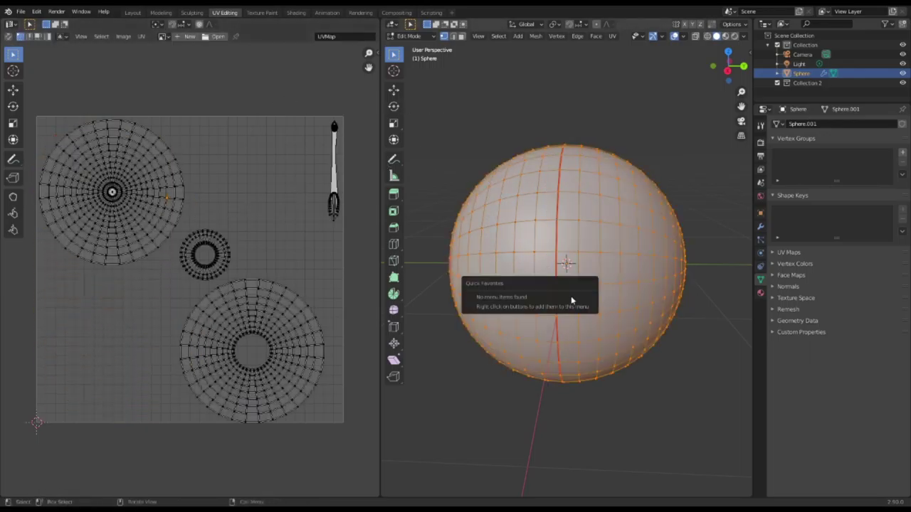
- Switch to face selection and select faces around the front opening to examine which UV islands they belong to
key(l)
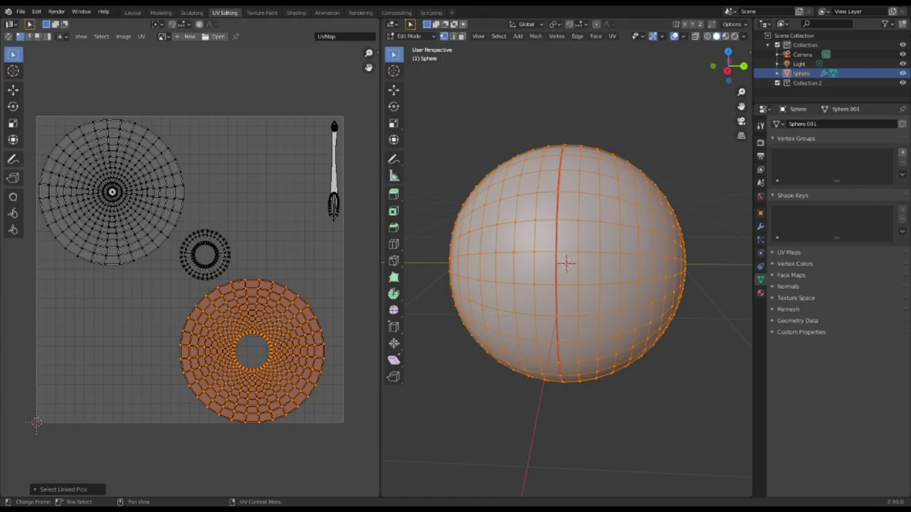
key(3)
middle_drag(434, 281, 527, 274)
key(l)
drag(279, 287, 312, 343)
click(445, 163)
drag(523, 167, 615, 299)
drag(482, 247, 497, 292)
click(163, 37)
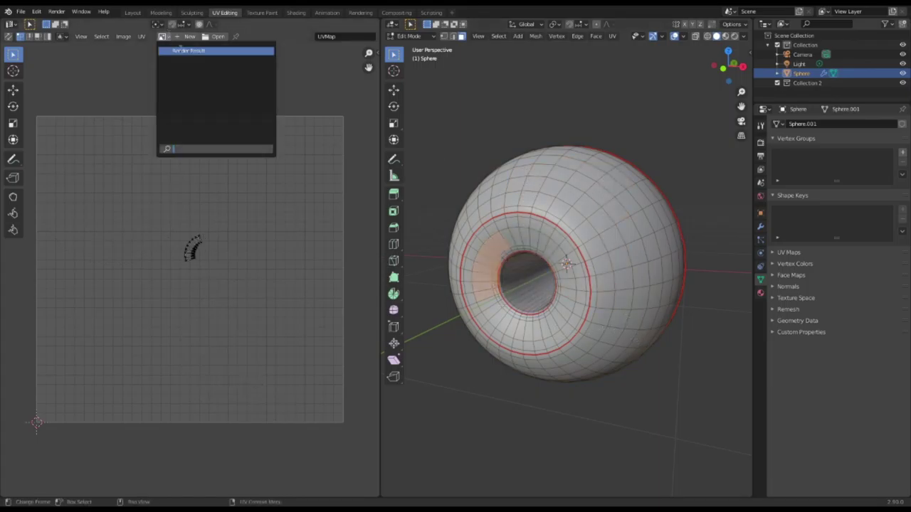
click(189, 50)
click(136, 36)
click(235, 37)
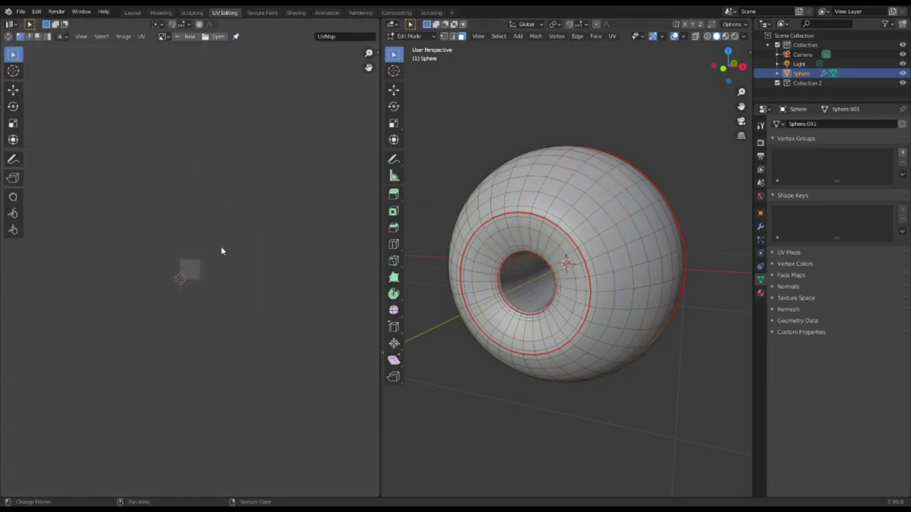
key(Home)
- Select the linked ring of faces around the front opening and enlarge its UV island
drag(515, 186, 569, 292)
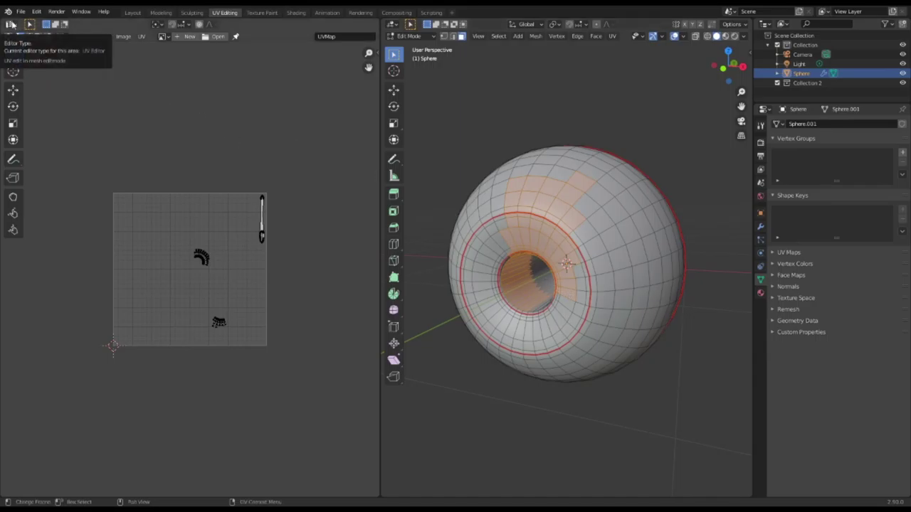
click(494, 245)
key(l)
scroll(296, 311, up, 5)
key(a)
key(s)
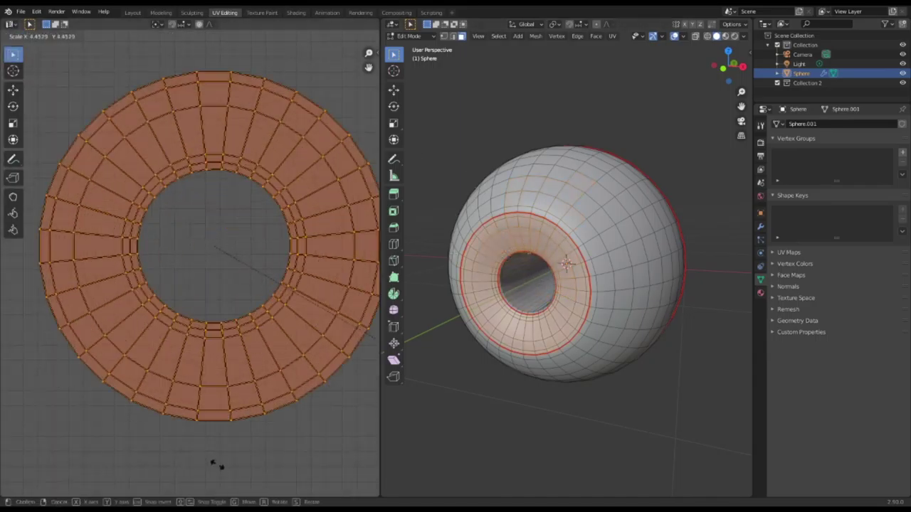
click(212, 463)
- Scale the opening ring's UV island to just over half the UV square's width and move it to the lower middle
scroll(211, 325, down, 4)
scroll(270, 362, up, 1)
key(s)
click(285, 333)
key(g)
click(281, 427)
key(s)
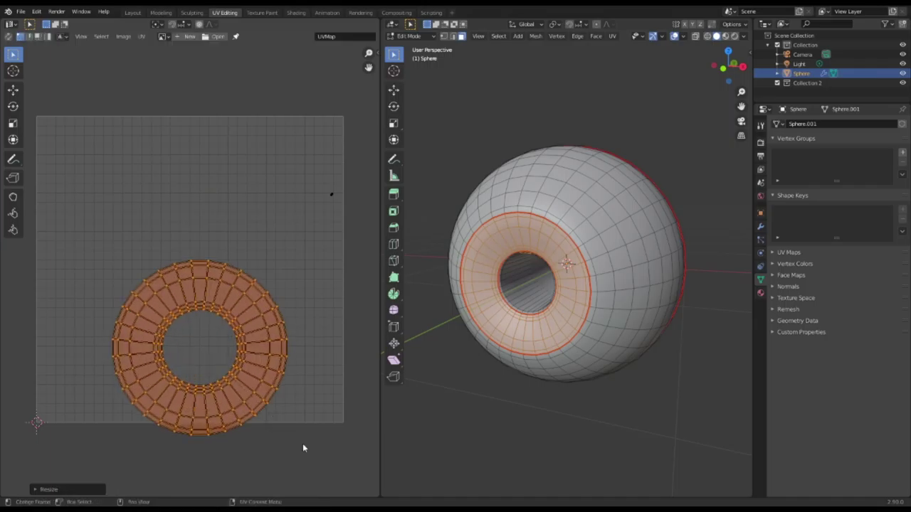
key(g)
click(302, 430)
click(368, 390)
- Select the white front half of the sphere, shrink its UV island and move it near the upper-right corner, beside the narrow island
middle_drag(549, 266, 509, 313)
drag(560, 187, 630, 299)
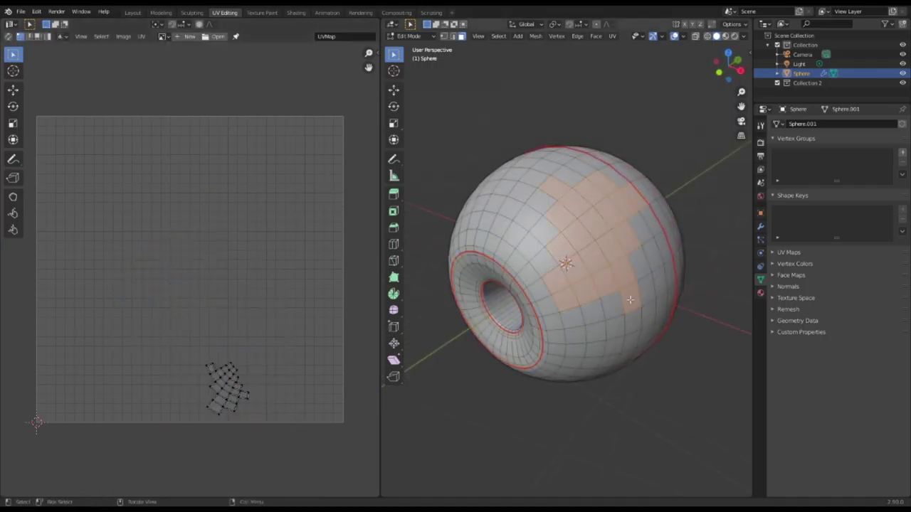
key(ctrl+l)
key(a)
key(s)
click(285, 370)
key(g)
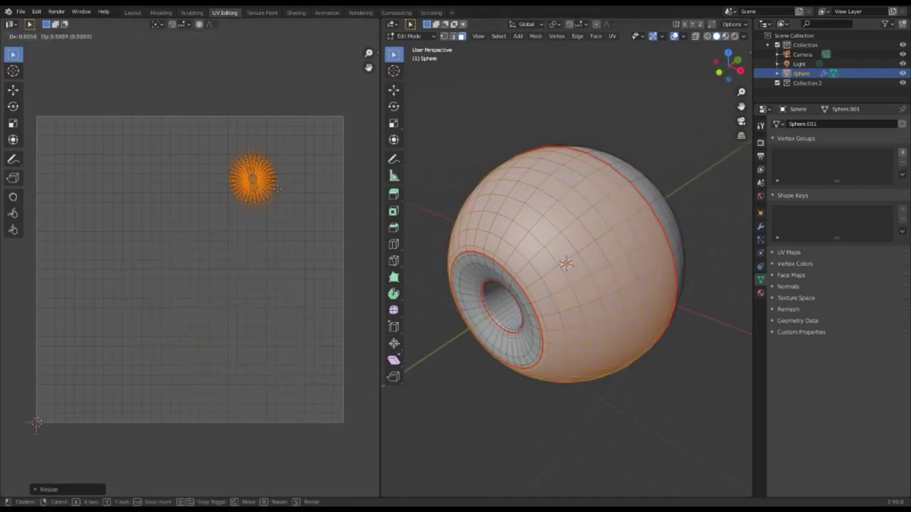
click(296, 169)
- Select the back half of the sphere, scale down its UV island and move it into the upper-left corner of the UV square
middle_drag(619, 249, 562, 248)
drag(612, 179, 661, 309)
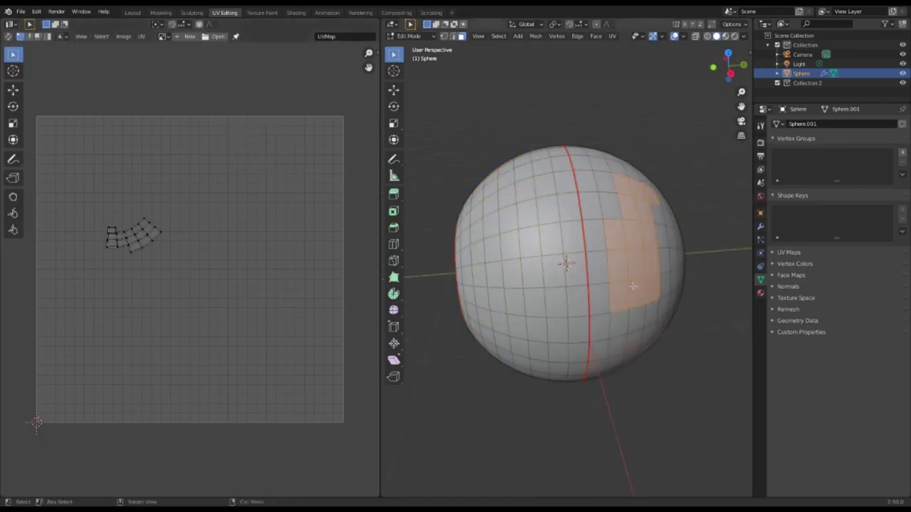
key(ctrl+l)
key(a)
key(s)
click(178, 233)
key(g)
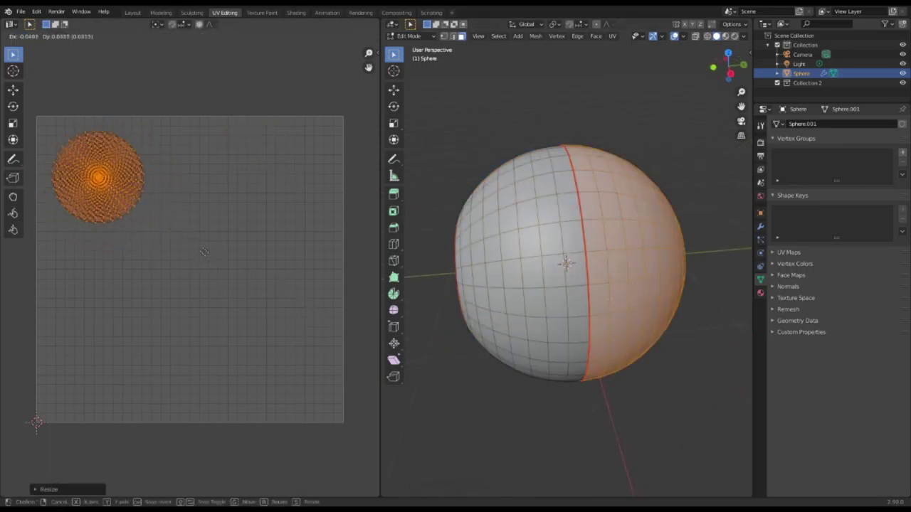
click(206, 252)
- Reselect the whole mesh, enlarge the ring island by about 1.33 and fit it inside the lower part of the UV square
key(a)
click(240, 333)
key(l)
key(s)
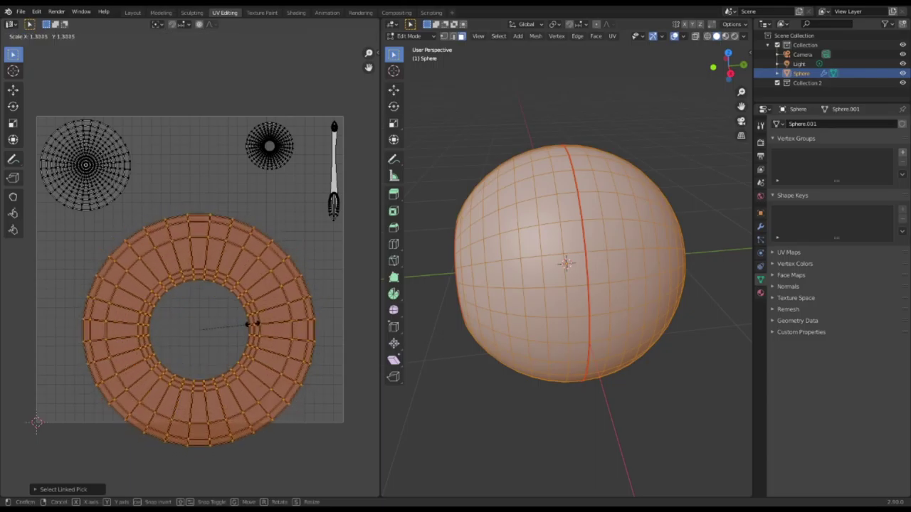
click(253, 326)
key(g)
click(261, 297)
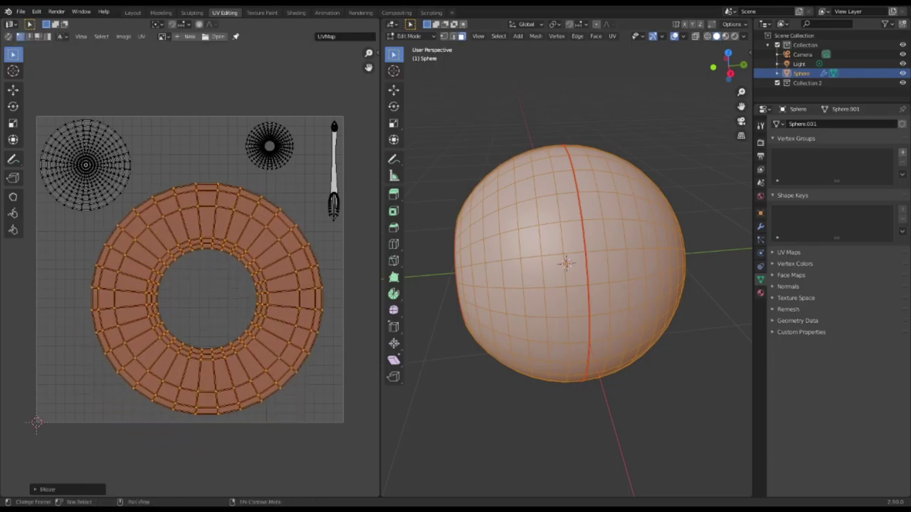
scroll(190, 271, up, 1)
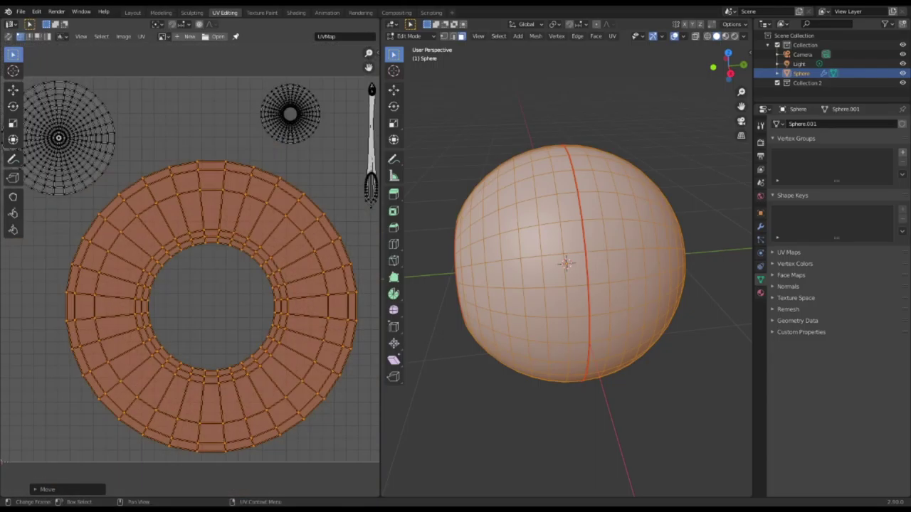
- Set up a material for the sphere in the Shading workspace and name it Eye
click(296, 13)
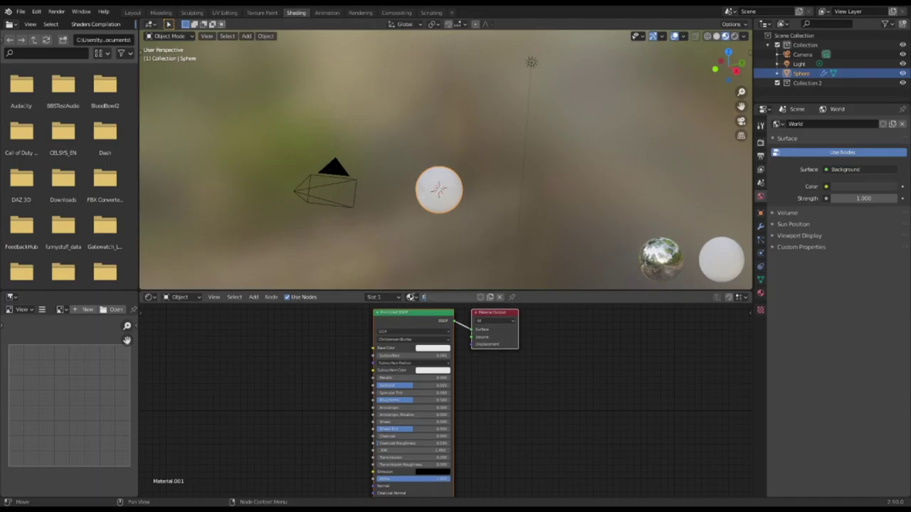
text(Eye)
key(Return)
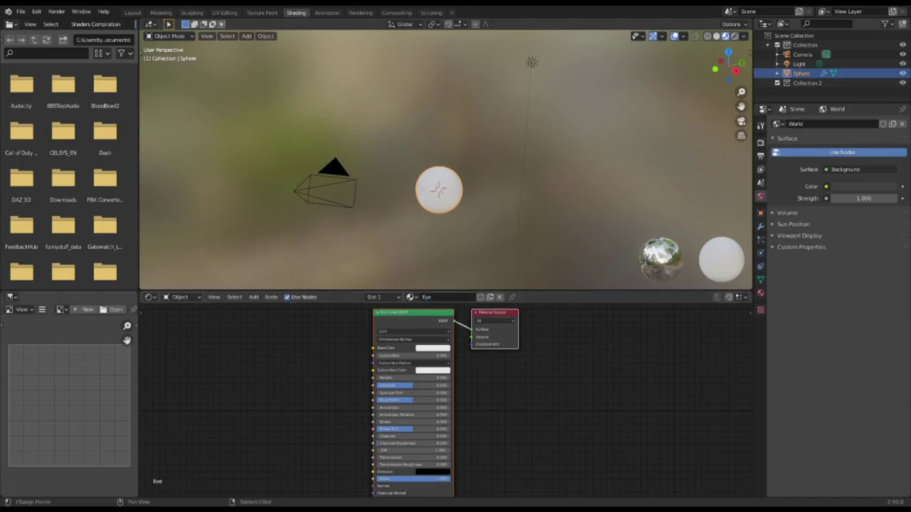
- In the Texture Paint workspace, add a 2048 × 2048 px Base Color paint slot named Eye Base Color
click(262, 13)
click(902, 172)
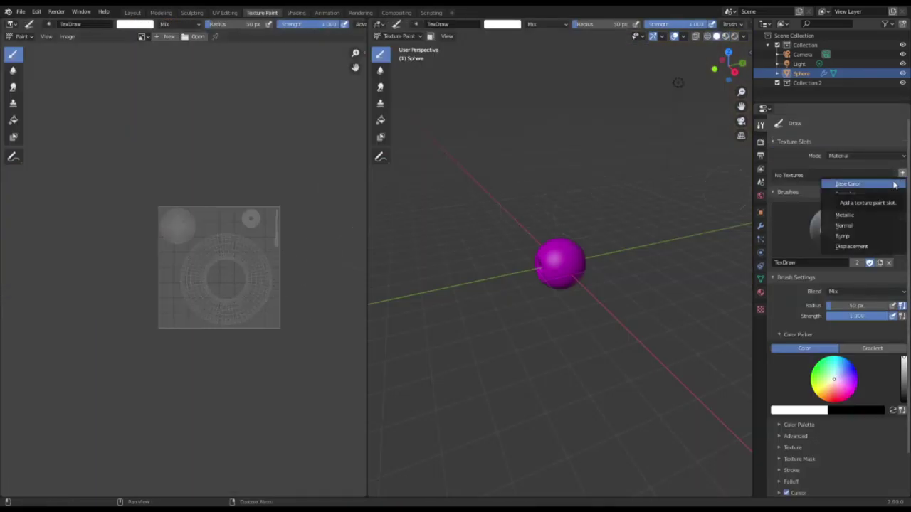
click(894, 186)
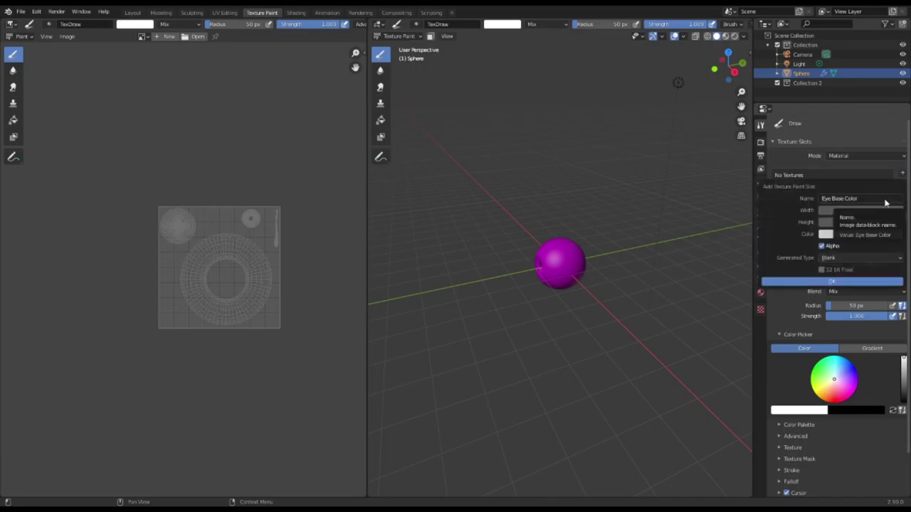
click(860, 210)
text(2048)
key(Tab)
text(2048)
key(Return)
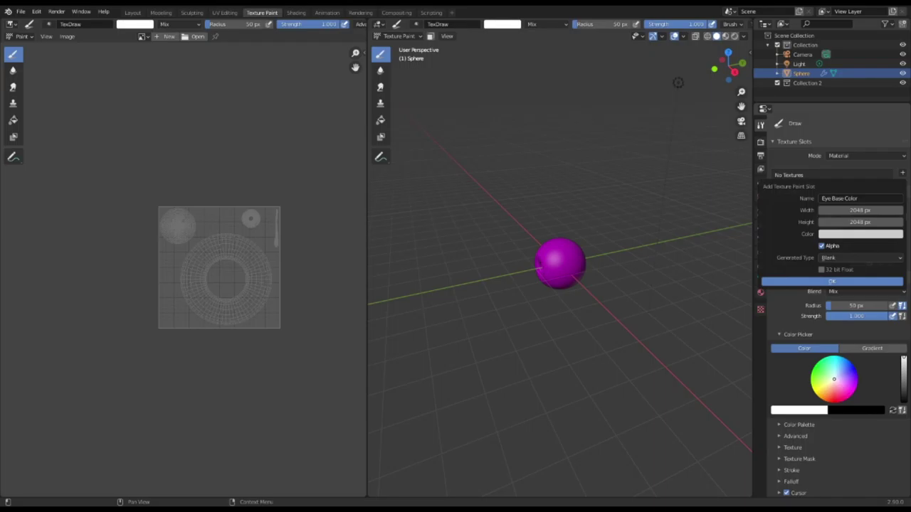
click(832, 281)
- Load the Eye Base Color image for 2D painting and show the sphere in material preview, framed on its front opening
click(142, 37)
click(161, 50)
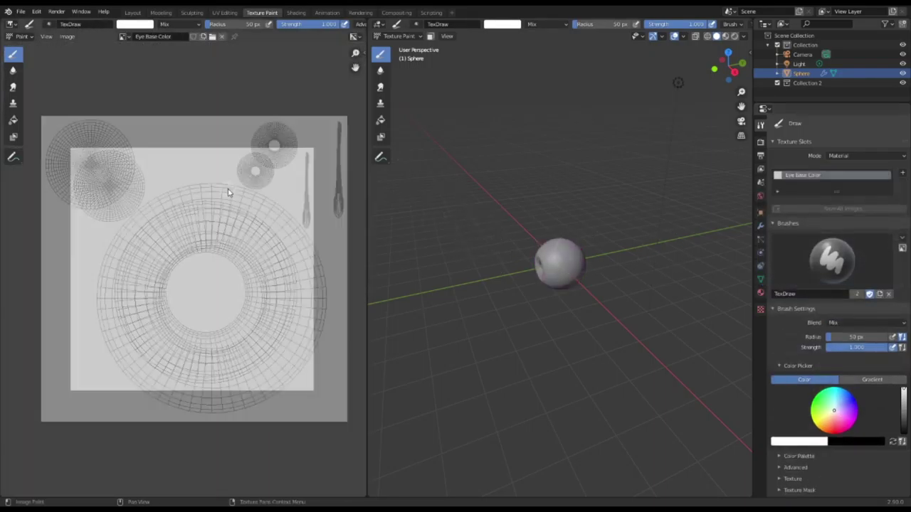
scroll(228, 193, up, 1)
click(726, 36)
scroll(590, 255, up, 7)
middle_drag(589, 257, 632, 233)
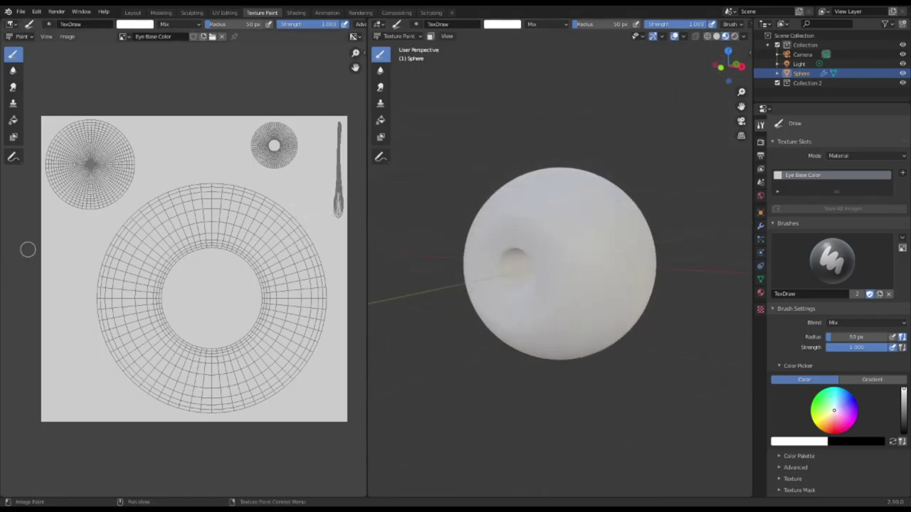
- Set the brush colour to a dark green and store it in a colour palette
click(134, 23)
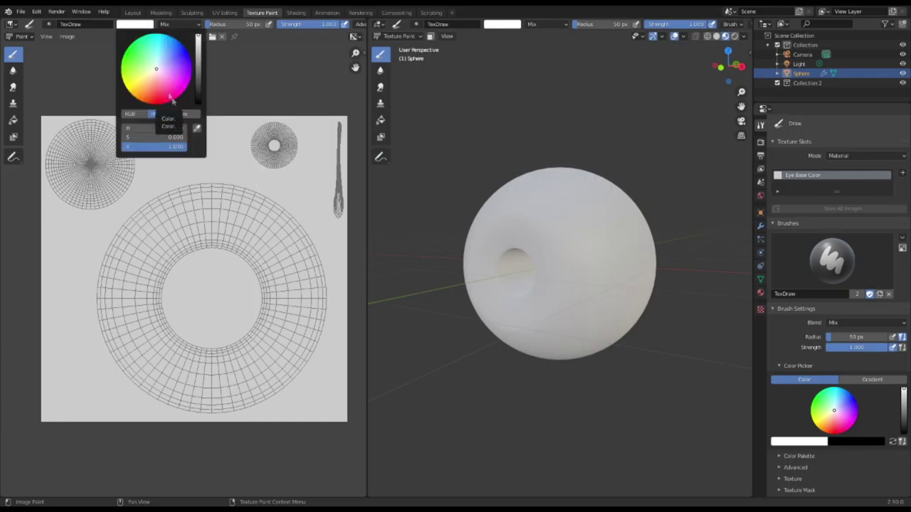
drag(157, 86, 146, 90)
mouse_move(198, 45)
mouse_down()
mouse_move(198, 80)
mouse_move(128, 64)
mouse_move(127, 49)
mouse_up()
drag(198, 80, 198, 84)
scroll(127, 50, down, 2)
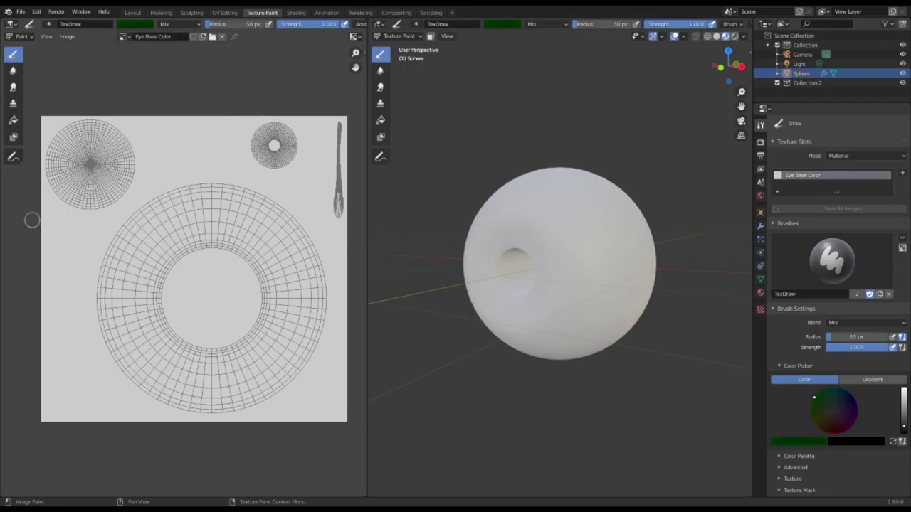
scroll(783, 370, down, 3)
click(777, 378)
click(818, 392)
scroll(842, 423, down, 2)
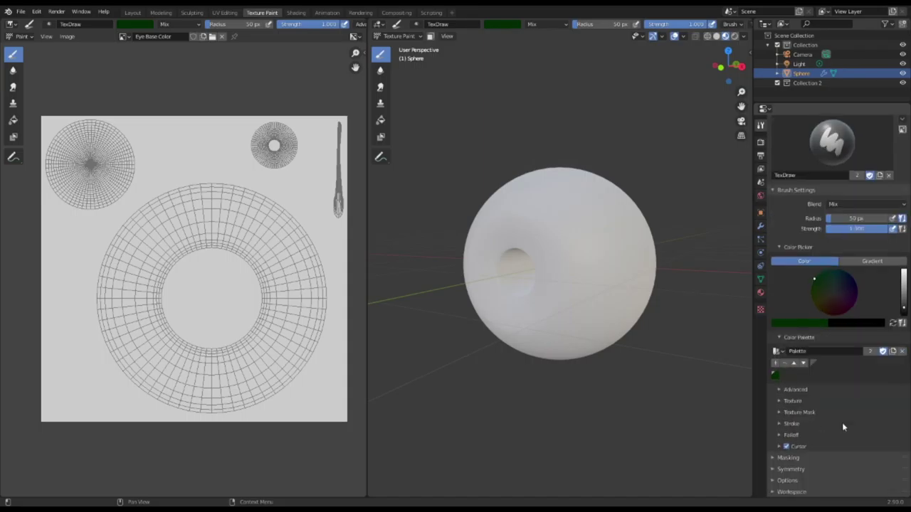
- Enlarge the brush radius to 346 px and paint the whole ring-shaped UV island dark green
key(f)
click(309, 254)
mouse_move(246, 221)
mouse_down()
mouse_move(179, 228)
mouse_move(163, 350)
mouse_move(224, 345)
mouse_move(259, 370)
mouse_move(233, 355)
mouse_up()
mouse_move(178, 363)
mouse_down()
mouse_move(203, 179)
mouse_move(128, 308)
mouse_move(285, 376)
mouse_move(270, 221)
mouse_move(191, 236)
mouse_move(191, 256)
mouse_move(228, 281)
mouse_up()
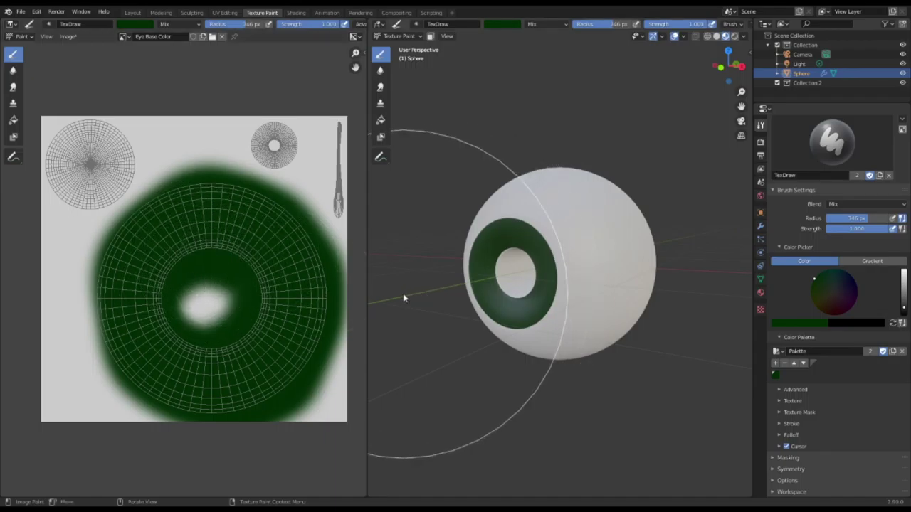
- Darken the brush's green and paint over the inner area of the ring island, undoing unwanted strokes
click(801, 323)
mouse_move(301, 258)
mouse_down()
mouse_move(163, 223)
mouse_move(229, 382)
mouse_move(263, 251)
mouse_up()
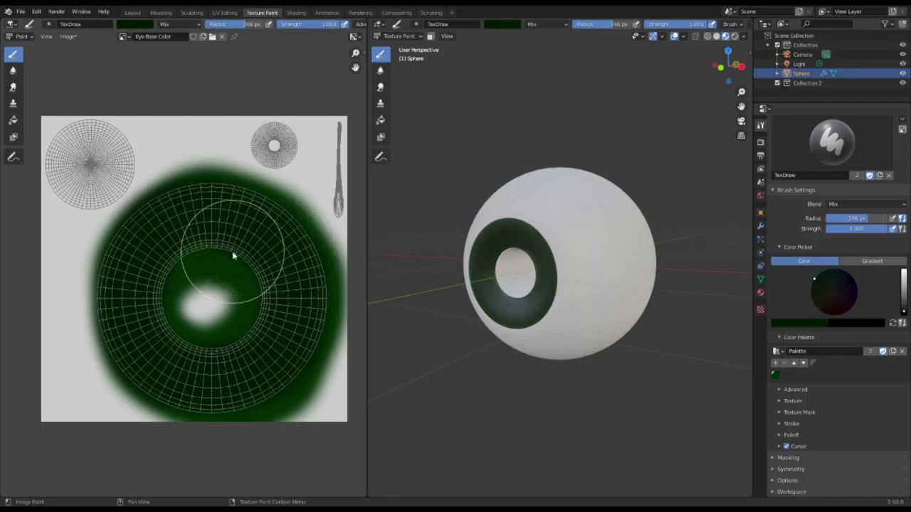
key(ctrl+z)
mouse_move(239, 259)
mouse_down()
mouse_move(197, 249)
mouse_move(208, 233)
mouse_move(171, 342)
mouse_move(270, 280)
mouse_move(175, 288)
mouse_move(212, 371)
mouse_move(284, 303)
mouse_move(273, 313)
mouse_move(228, 228)
mouse_move(189, 321)
mouse_up()
key(ctrl+z)
mouse_move(507, 302)
middle_down()
mouse_move(541, 296)
mouse_move(507, 311)
mouse_move(519, 304)
middle_up()
scroll(541, 296, up, 2)
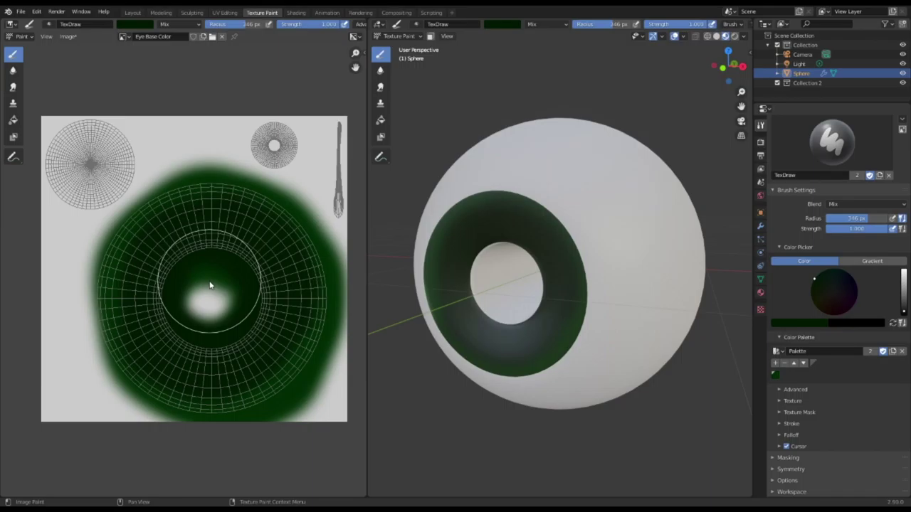
- Brighten the brush's green and paint the hole and inner edge of the ring island
click(789, 323)
drag(822, 259, 822, 241)
mouse_move(211, 269)
mouse_down()
mouse_move(187, 309)
mouse_move(238, 280)
mouse_move(201, 299)
mouse_move(211, 330)
mouse_move(238, 291)
mouse_move(185, 301)
mouse_move(189, 326)
mouse_up()
mouse_move(526, 288)
middle_down()
mouse_move(545, 273)
mouse_move(535, 287)
middle_up()
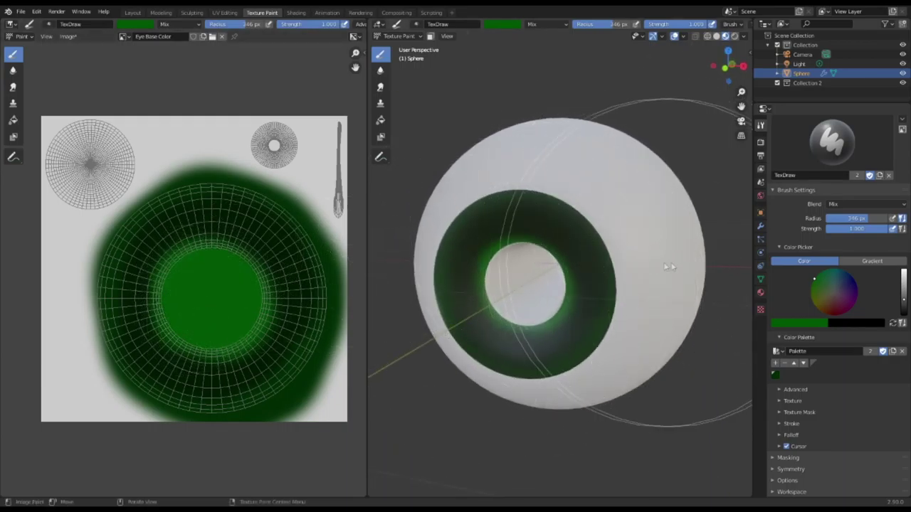
scroll(798, 393, up, 5)
click(831, 301)
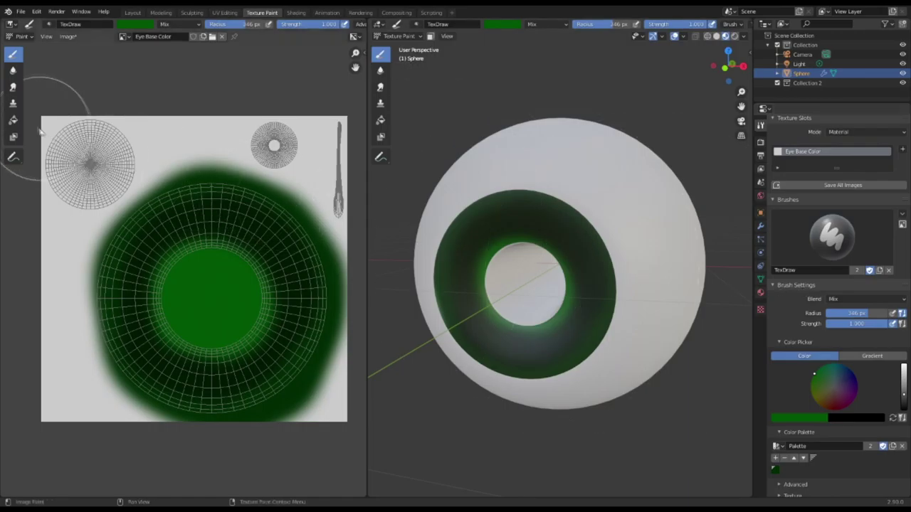
- Switch to the Smear brush and set its radius to 136 px
click(12, 87)
key(f)
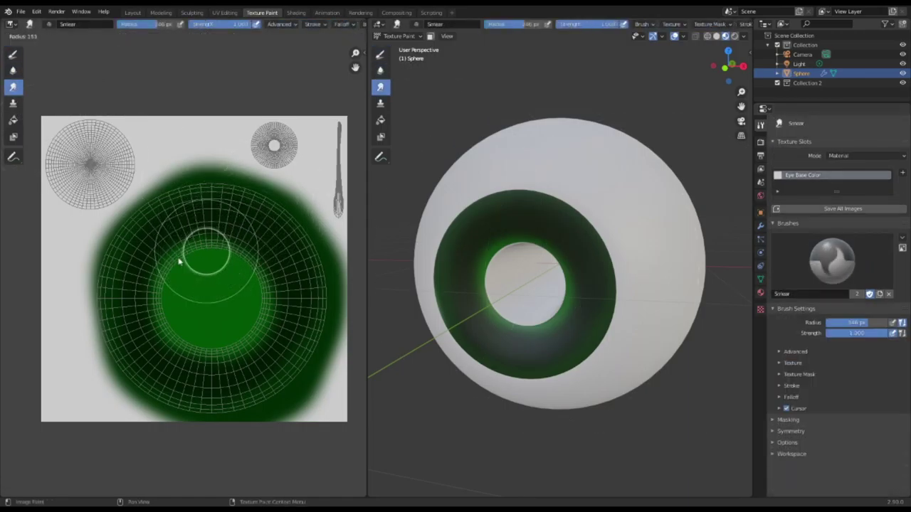
click(179, 262)
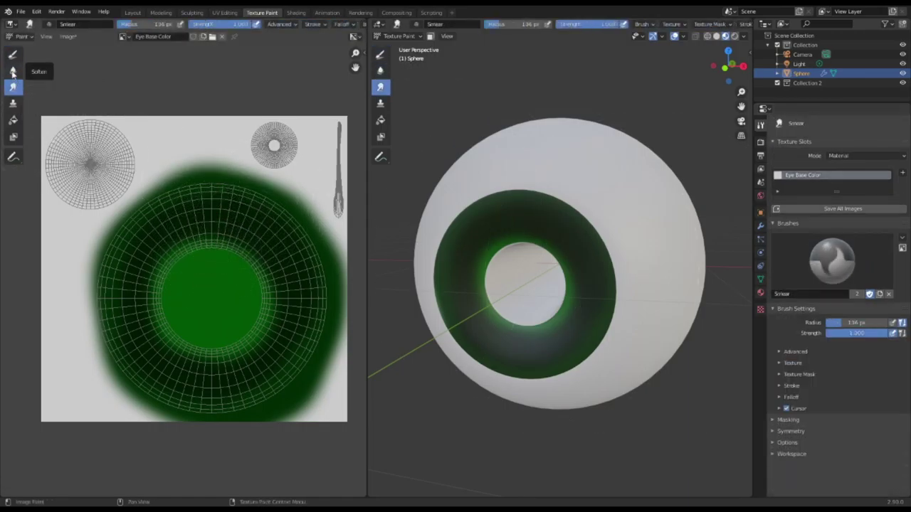
click(13, 70)
click(14, 88)
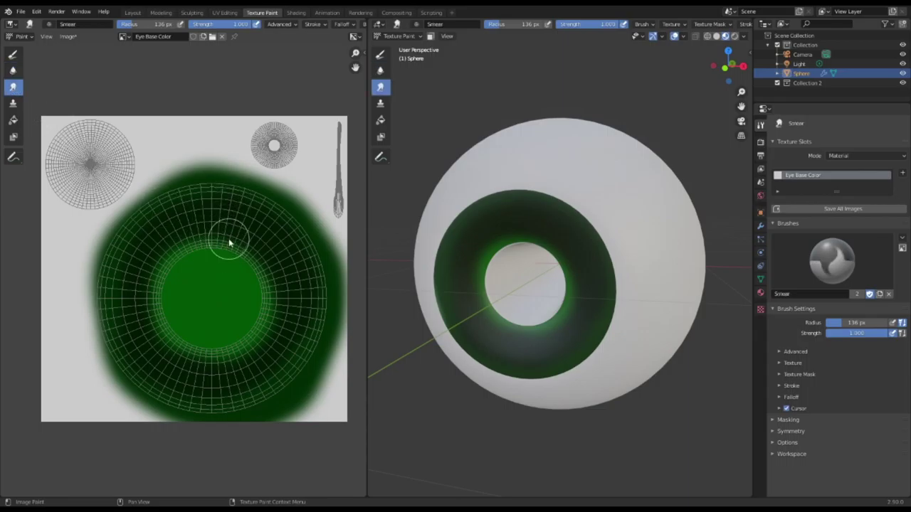
- Set the smear strength to 0.331 and streak the bright green inner edge outward all around the ring island
drag(856, 333, 853, 333)
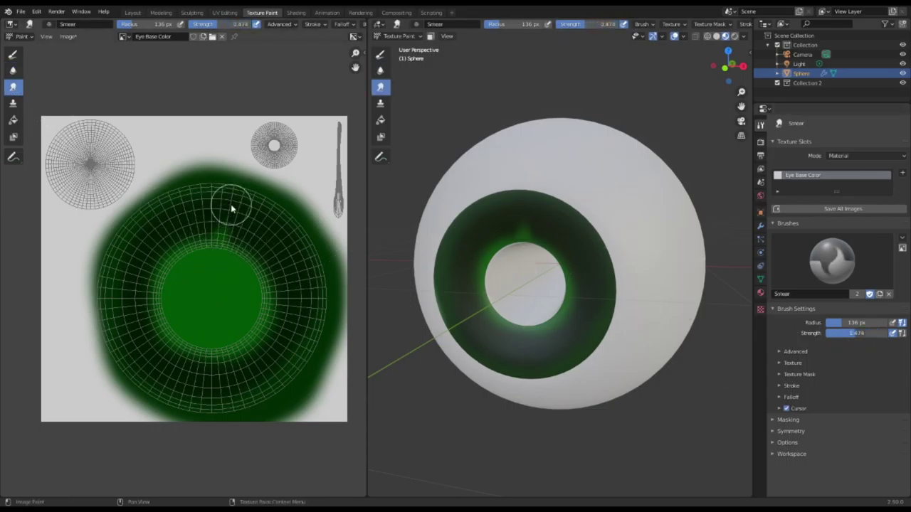
key(ctrl+z)
drag(856, 333, 847, 333)
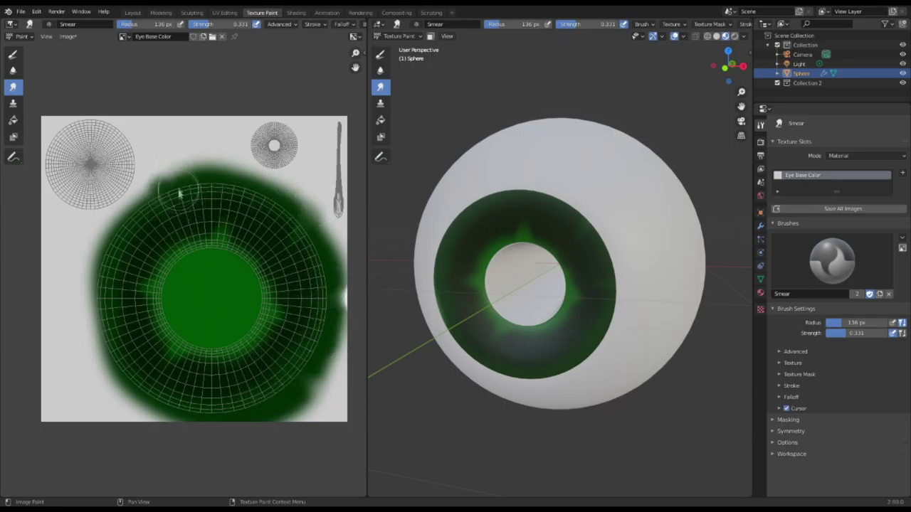
drag(152, 318, 285, 349)
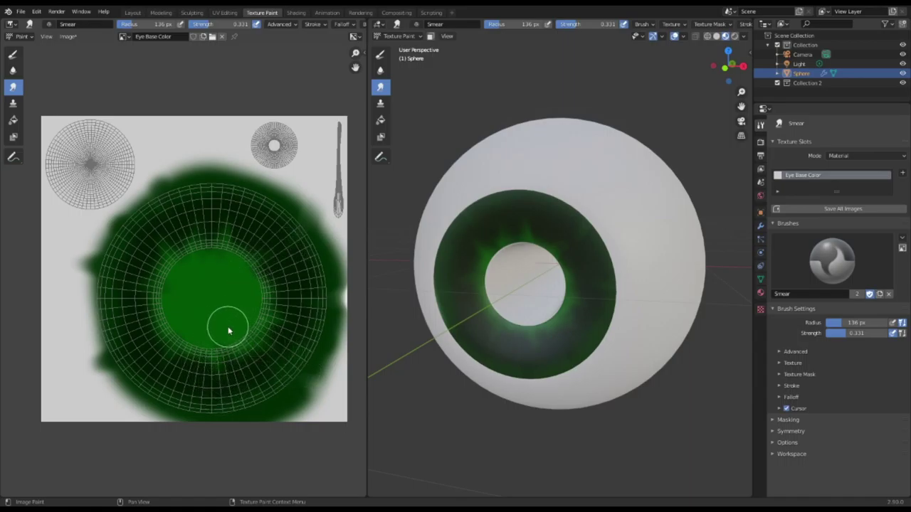
middle_drag(532, 283, 440, 320)
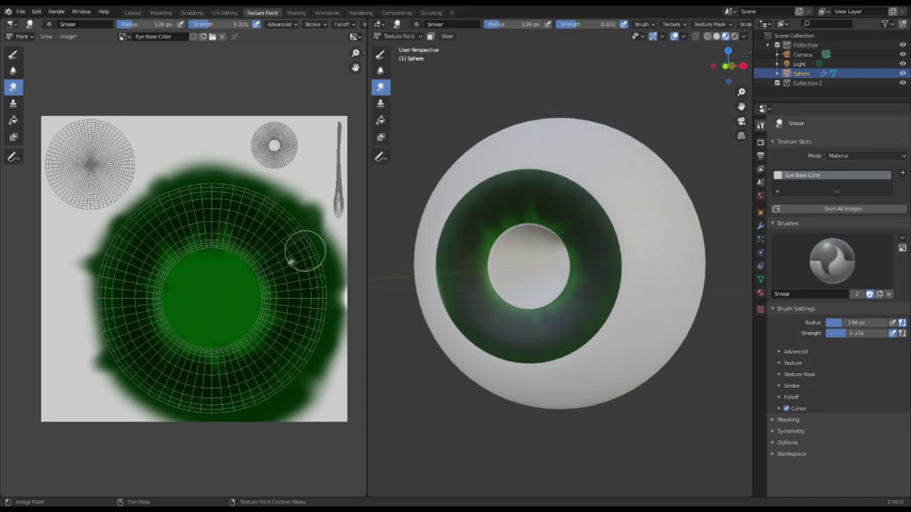
- Switch to the Draw brush, set its colour to black and paint over the narrow strip island
mouse_move(537, 341)
middle_down()
mouse_move(547, 360)
mouse_move(535, 332)
middle_up()
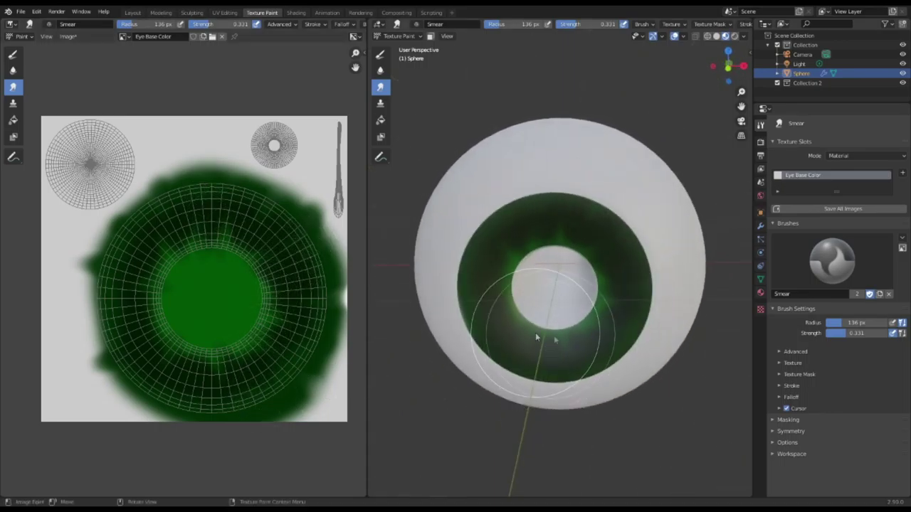
click(13, 55)
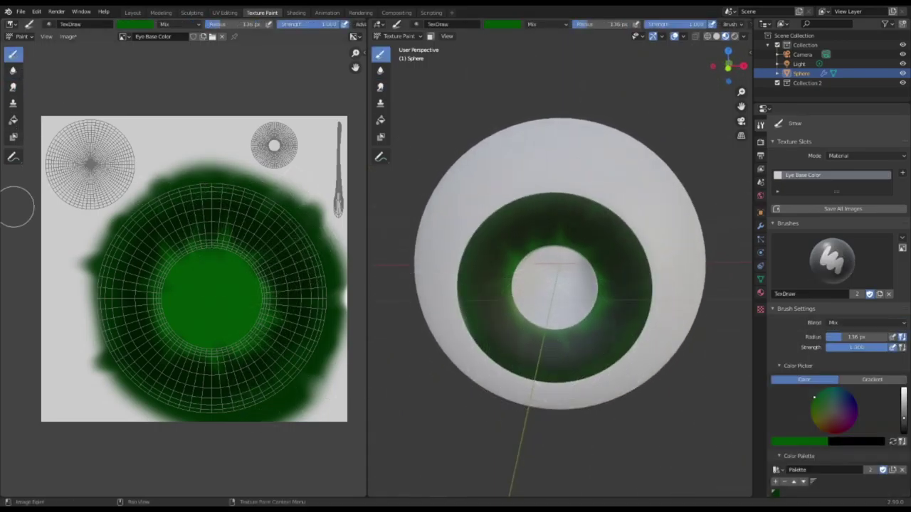
click(151, 29)
drag(200, 82, 202, 104)
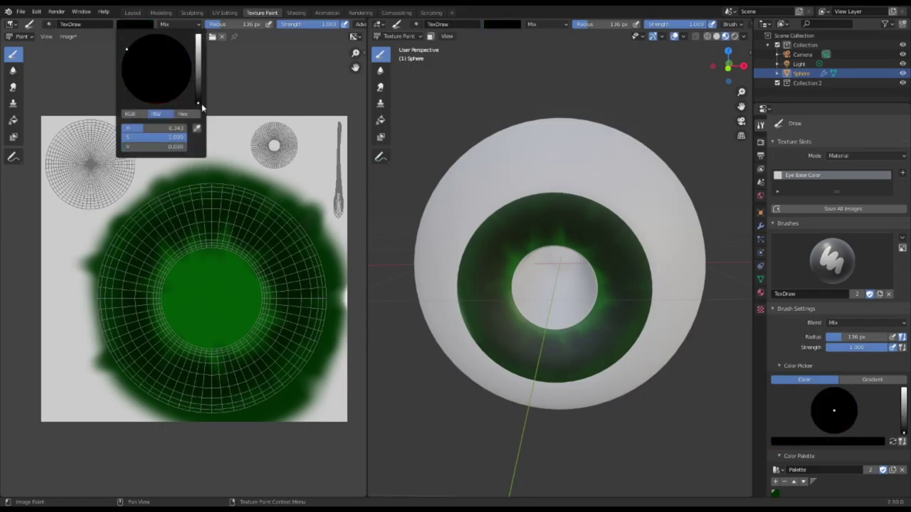
scroll(335, 162, up, 5)
scroll(335, 163, down, 2)
middle_drag(335, 163, 56, 346)
mouse_move(217, 158)
mouse_down()
mouse_move(221, 338)
mouse_move(249, 193)
mouse_move(214, 319)
mouse_move(220, 163)
mouse_up()
mouse_move(318, 257)
middle_down()
mouse_move(317, 235)
mouse_move(345, 229)
middle_up()
scroll(222, 249, down, 4)
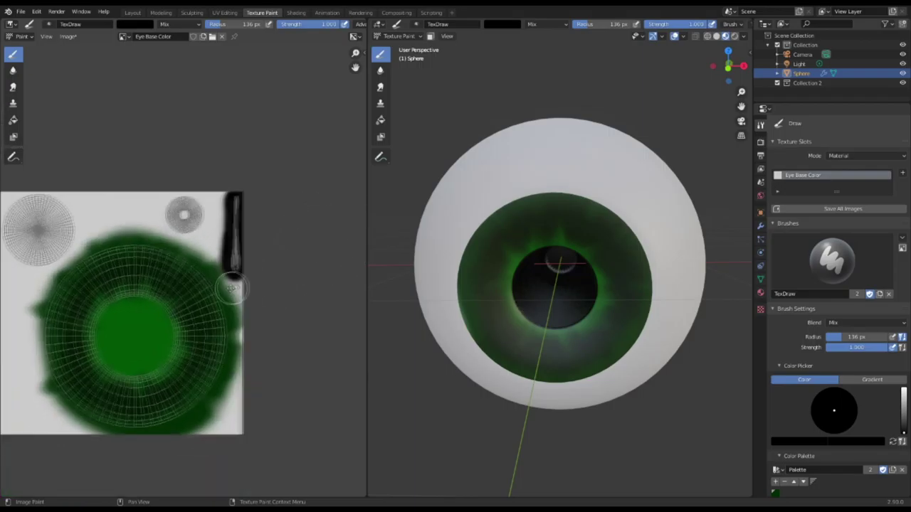
- Set the brush radius to 43 px and fill the hole and inner rim of the small ring island with black
middle_drag(220, 287, 296, 269)
scroll(191, 269, up, 6)
middle_drag(109, 196, 64, 366)
scroll(184, 258, up, 3)
scroll(185, 249, down, 2)
key(f)
click(226, 235)
mouse_move(185, 205)
mouse_down()
mouse_move(171, 207)
mouse_move(169, 226)
mouse_move(161, 211)
mouse_move(214, 238)
mouse_up()
mouse_move(413, 281)
middle_down()
mouse_move(515, 286)
mouse_move(400, 266)
middle_up()
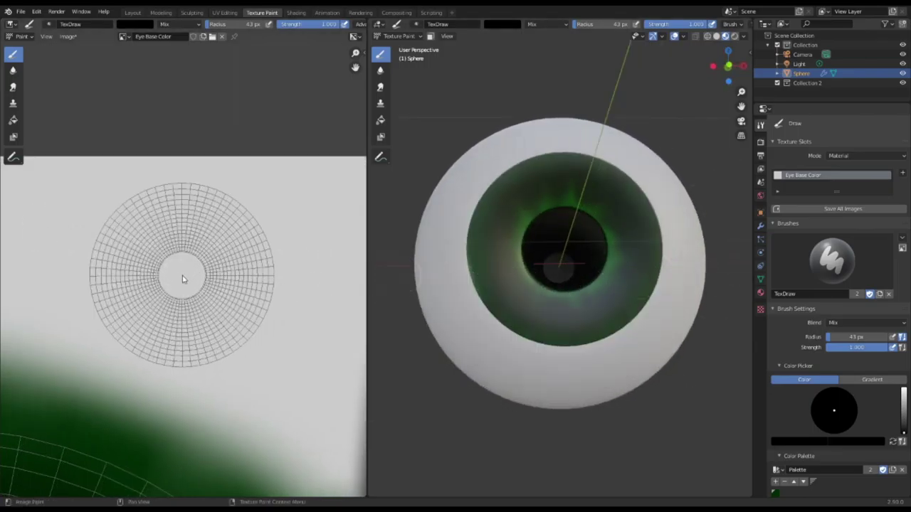
click(182, 275)
scroll(179, 291, up, 5)
mouse_move(180, 294)
mouse_down()
mouse_move(201, 309)
mouse_move(177, 265)
mouse_move(173, 322)
mouse_move(155, 279)
mouse_move(175, 285)
mouse_up()
mouse_move(536, 265)
middle_down()
mouse_move(504, 275)
mouse_move(528, 286)
middle_up()
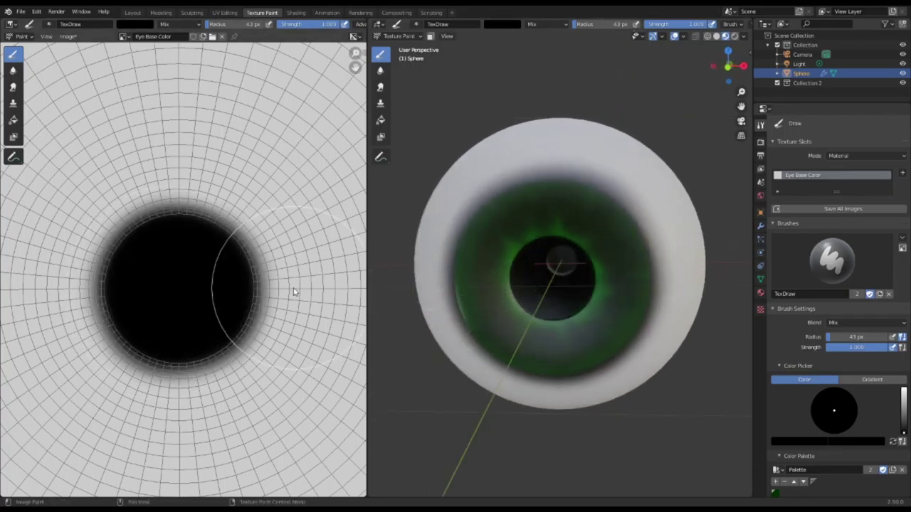
- Set the brush to dark brown at strength 0.308 and try a stroke on the small ring island, then undo it
scroll(233, 292, down, 3)
click(137, 25)
mouse_move(198, 101)
mouse_down()
mouse_move(197, 93)
mouse_move(165, 94)
mouse_move(198, 90)
mouse_up()
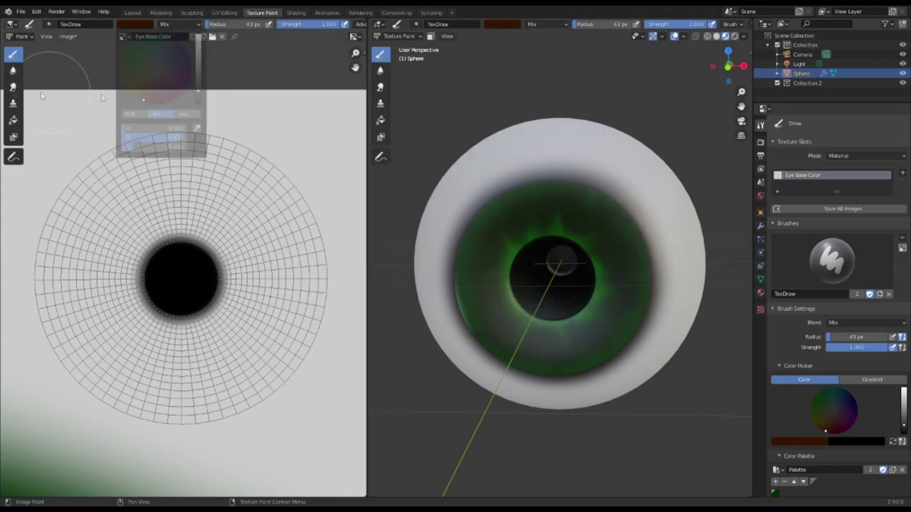
drag(862, 348, 815, 348)
drag(295, 239, 236, 378)
key(ctrl+z)
- Brighten the brush's brown, set its radius to 17 px and undo the test strokes on the small ring island
click(136, 25)
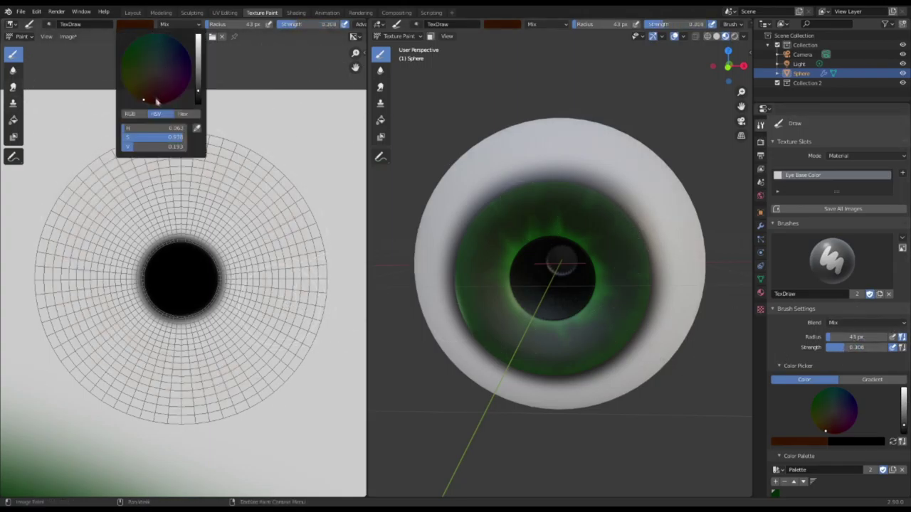
drag(198, 92, 198, 84)
drag(269, 237, 211, 178)
key(f)
click(181, 193)
key(ctrl+z)
key(ctrl+z)
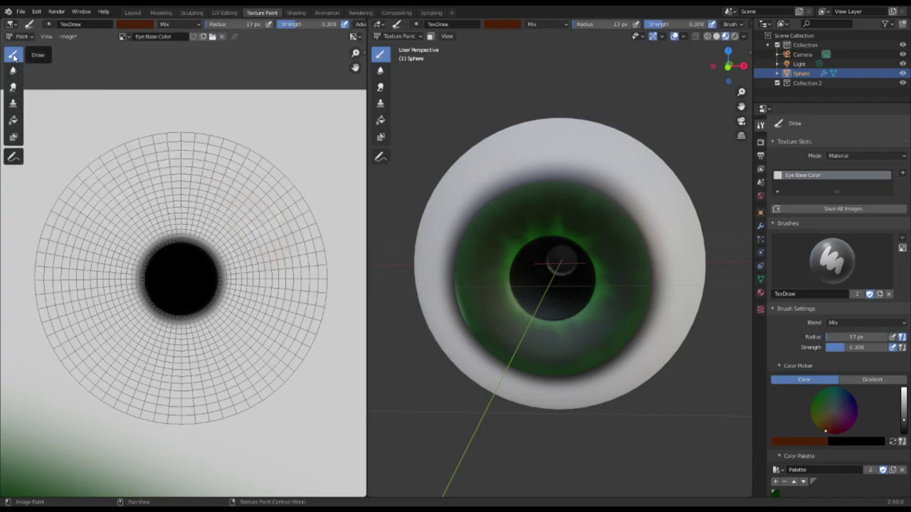
click(862, 323)
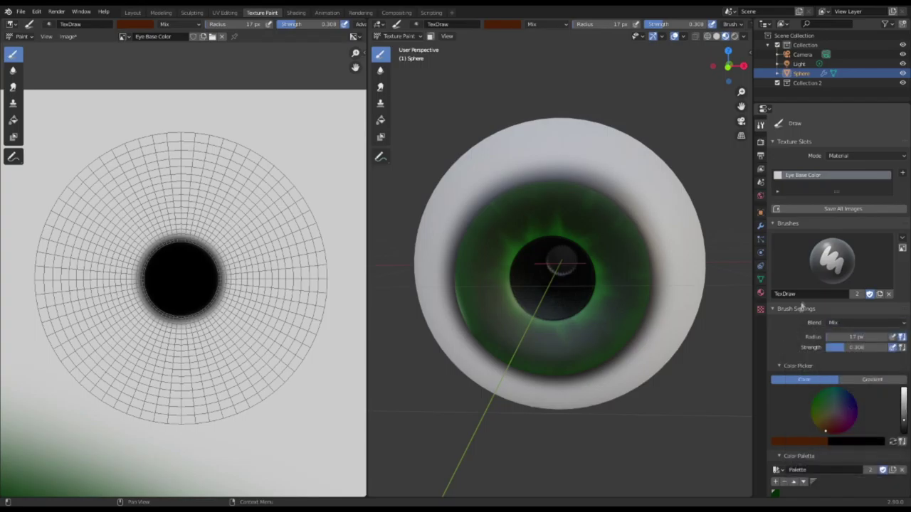
scroll(808, 337, down, 7)
scroll(809, 338, up, 6)
- Resize the brush and paint a light brown tint over the small ring island
key(f)
click(258, 190)
mouse_move(258, 189)
mouse_down()
mouse_move(114, 213)
mouse_move(288, 260)
mouse_move(253, 212)
mouse_up()
middle_drag(596, 231, 487, 246)
scroll(124, 317, down, 6)
- Set the brush radius to 139 px and paint brown around the edge of the full disc island, undoing unwanted strokes
mouse_move(125, 316)
middle_down()
mouse_move(41, 276)
mouse_move(82, 276)
middle_up()
key(f)
click(245, 252)
mouse_move(188, 242)
mouse_down()
mouse_move(197, 331)
mouse_move(225, 292)
mouse_move(190, 353)
mouse_move(212, 226)
mouse_up()
key(ctrl+z)
key(ctrl+z)
key(ctrl+z)
key(ctrl+z)
key(ctrl+z)
key(ctrl+z)
key(ctrl+z)
mouse_move(265, 255)
mouse_down()
mouse_move(204, 217)
mouse_move(173, 359)
mouse_move(266, 271)
mouse_up()
scroll(274, 274, down, 2)
middle_drag(306, 278, 165, 281)
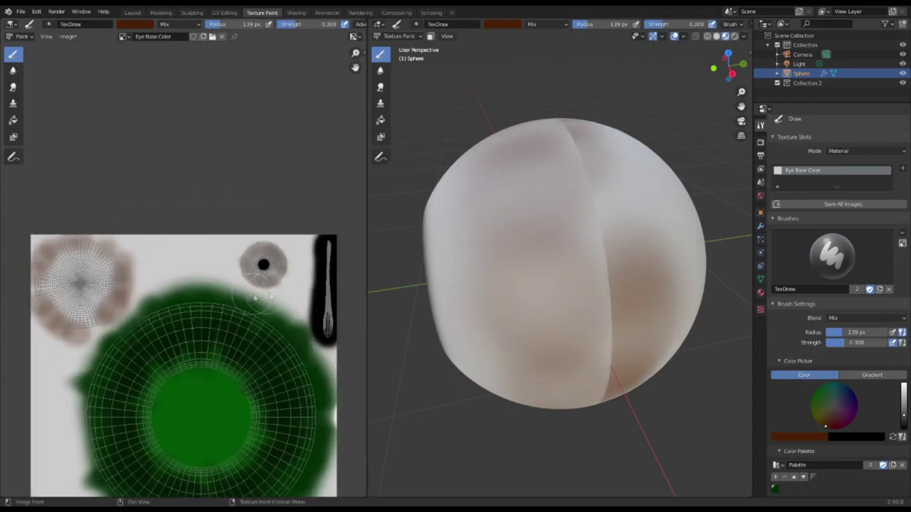
- Set the brush radius to 62 px and paint brown around the outer part of the small ring island
scroll(293, 276, up, 5)
key(f)
click(161, 197)
mouse_move(158, 188)
mouse_down()
mouse_move(137, 304)
mouse_move(188, 178)
mouse_up()
middle_drag(481, 310, 677, 267)
scroll(212, 271, down, 2)
- Try the Soften brush at 18 px, switch to Smear and undo the last strokes on the small ring island
click(14, 72)
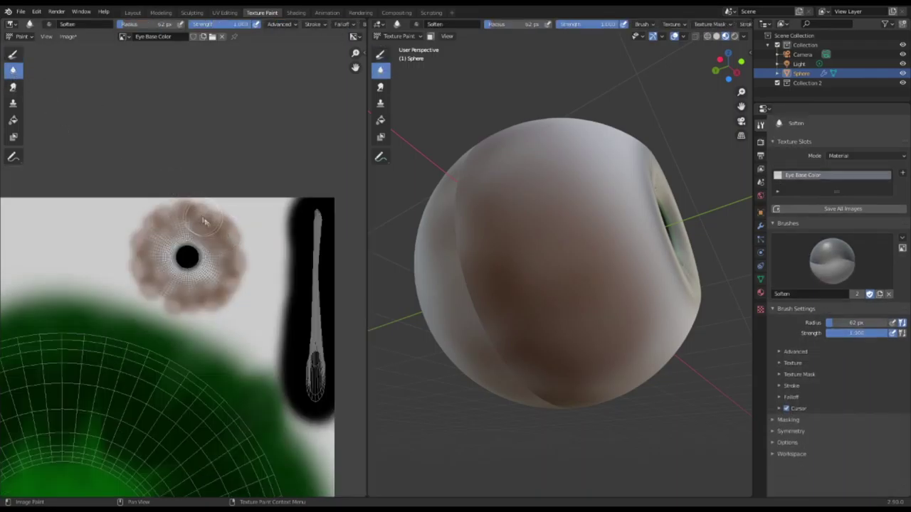
scroll(209, 240, up, 4)
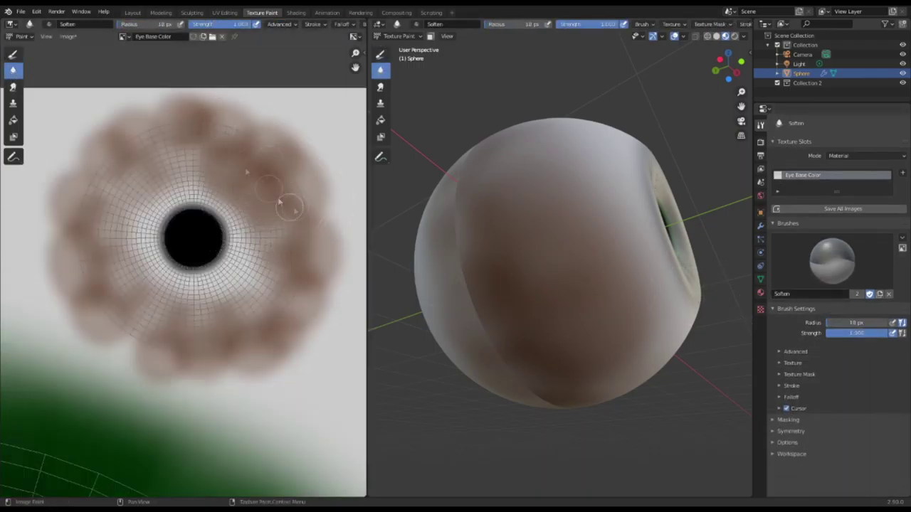
click(14, 86)
key(ctrl+z)
key(ctrl+z)
key(ctrl+z)
key(ctrl+z)
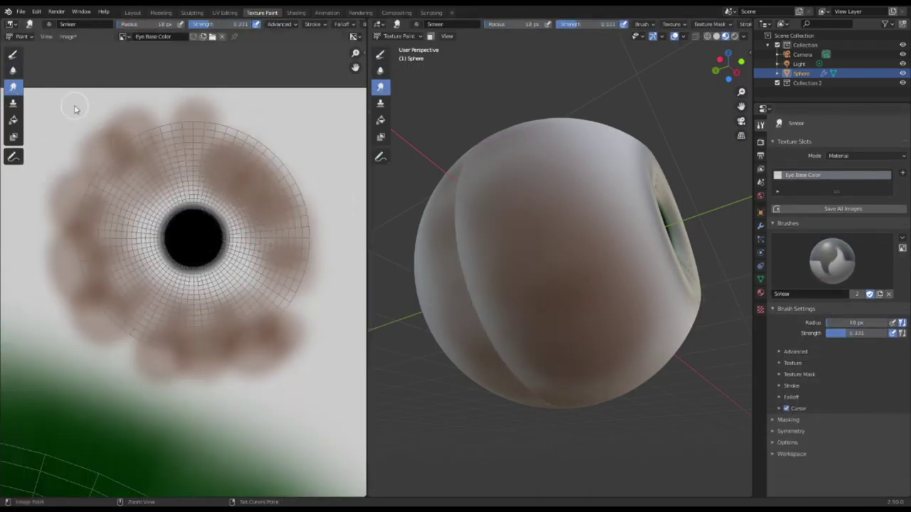
scroll(245, 241, down, 4)
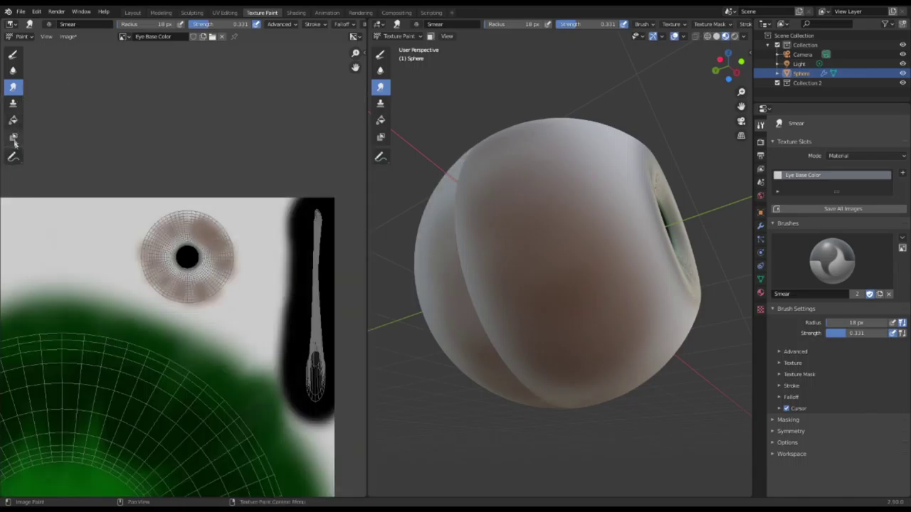
- Switch to the Draw brush in pale pink with a 64 px radius and paint over the small ring island's brown
click(12, 54)
click(132, 23)
drag(199, 86, 198, 34)
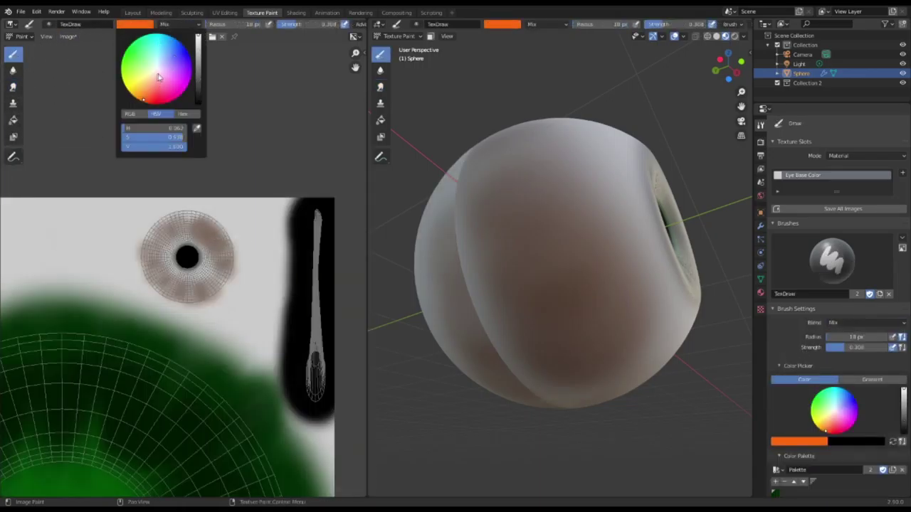
click(156, 72)
scroll(214, 232, up, 3)
key(f)
click(254, 218)
mouse_move(220, 180)
mouse_down()
mouse_move(242, 185)
mouse_move(147, 306)
mouse_move(235, 191)
mouse_move(247, 238)
mouse_up()
- Paint pale pink over the full disc island's brown and touch up the small ring island
mouse_move(242, 249)
middle_down()
mouse_move(116, 252)
mouse_move(313, 235)
middle_up()
scroll(315, 235, down, 1)
mouse_move(315, 234)
mouse_down()
mouse_move(110, 142)
mouse_move(43, 171)
mouse_move(284, 256)
mouse_move(21, 319)
mouse_move(25, 336)
mouse_up()
middle_drag(314, 306, 38, 341)
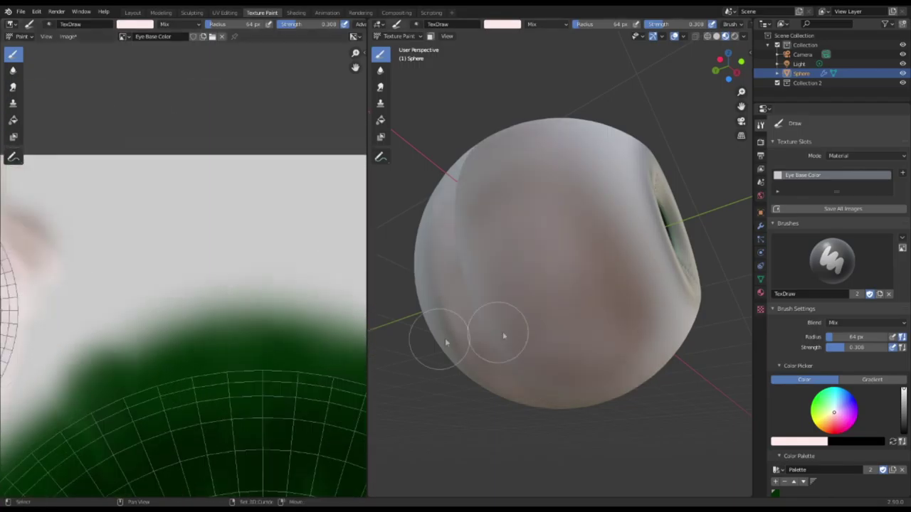
middle_drag(341, 331, 147, 336)
mouse_move(269, 202)
mouse_down()
mouse_move(247, 335)
mouse_move(230, 264)
mouse_up()
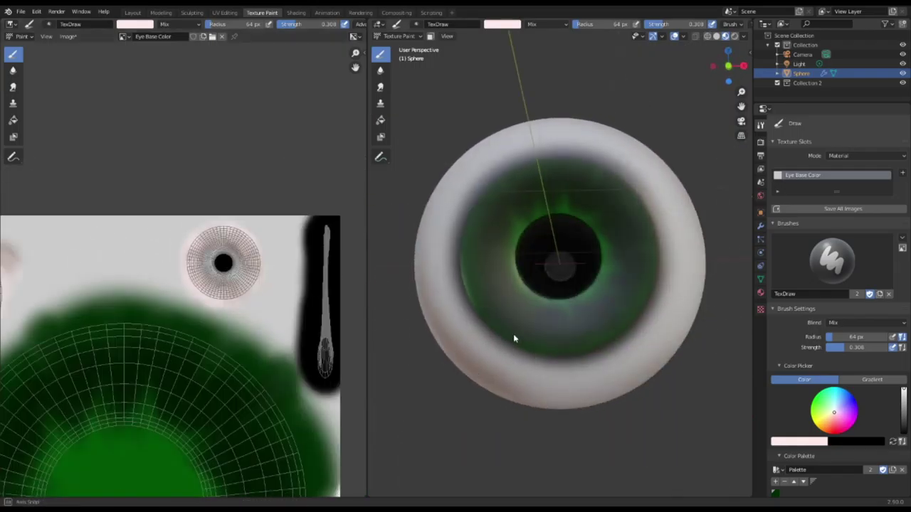
- Switch to the Layout workspace, enter Edit Mode on the eyeball sphere and clear the selection
scroll(541, 346, down, 3)
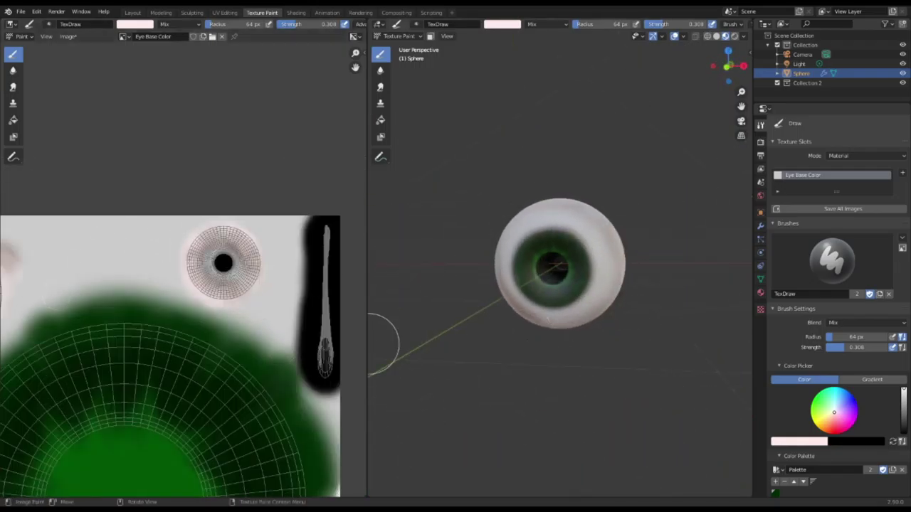
scroll(562, 266, up, 5)
scroll(576, 266, down, 3)
scroll(498, 274, up, 2)
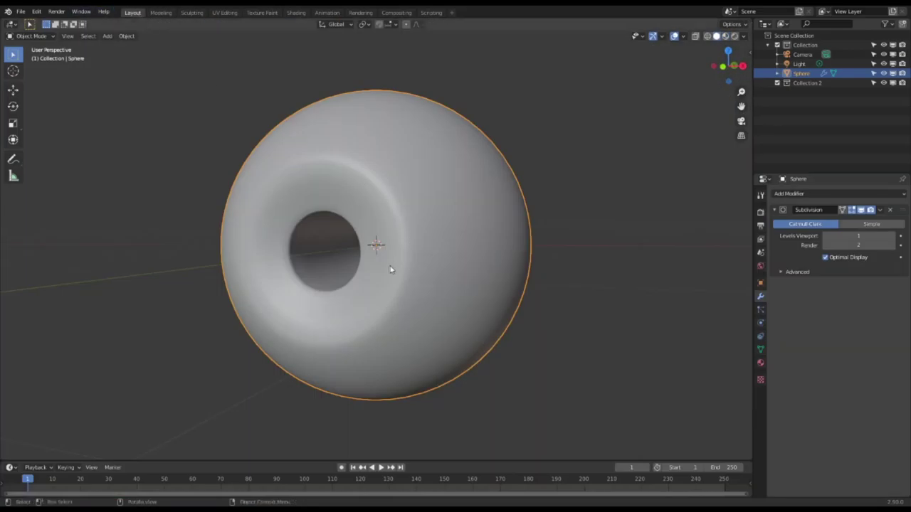
scroll(377, 245, up, 4)
key(Tab)
scroll(143, 111, up, 4)
middle_drag(142, 111, 85, 100)
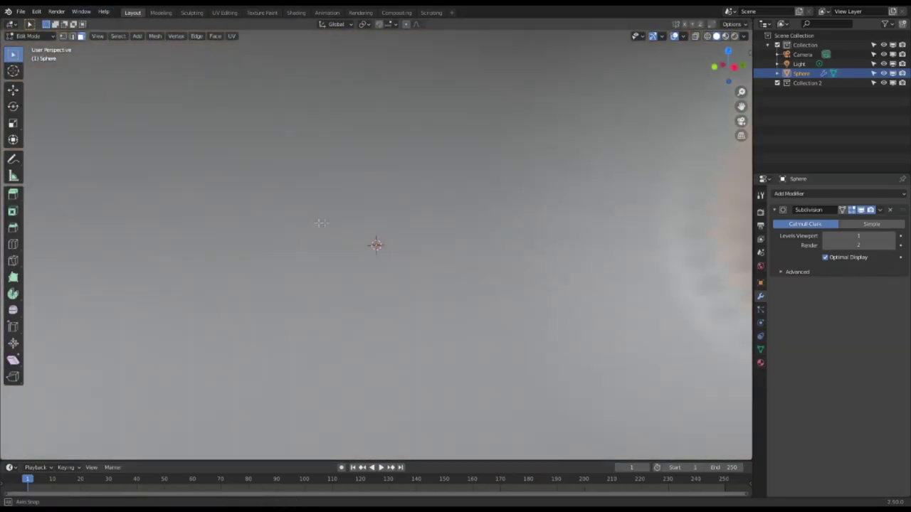
scroll(85, 100, down, 3)
key(alt+a)
- With the Subdivision modifier hidden in the viewport, delete the cap closing the pupil recess's inner end and leave Edit Mode
drag(358, 188, 434, 268)
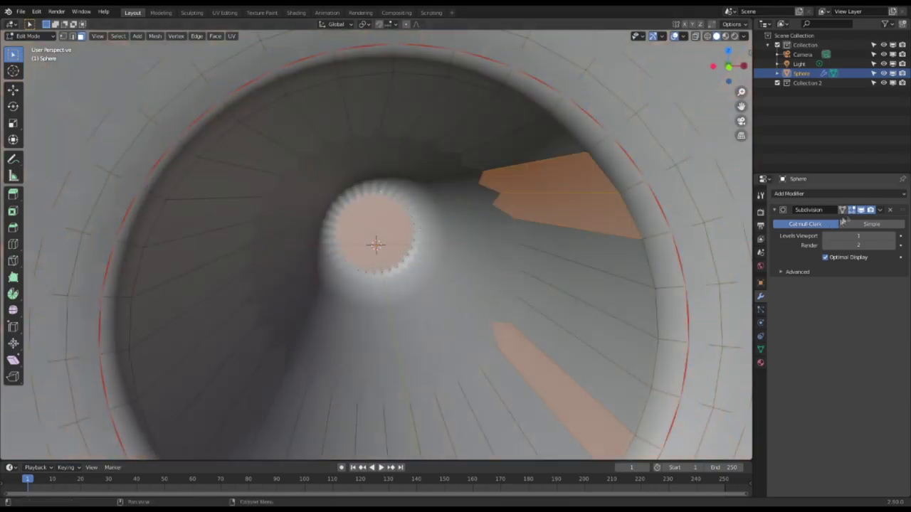
click(861, 210)
drag(326, 191, 417, 276)
scroll(416, 275, down, 3)
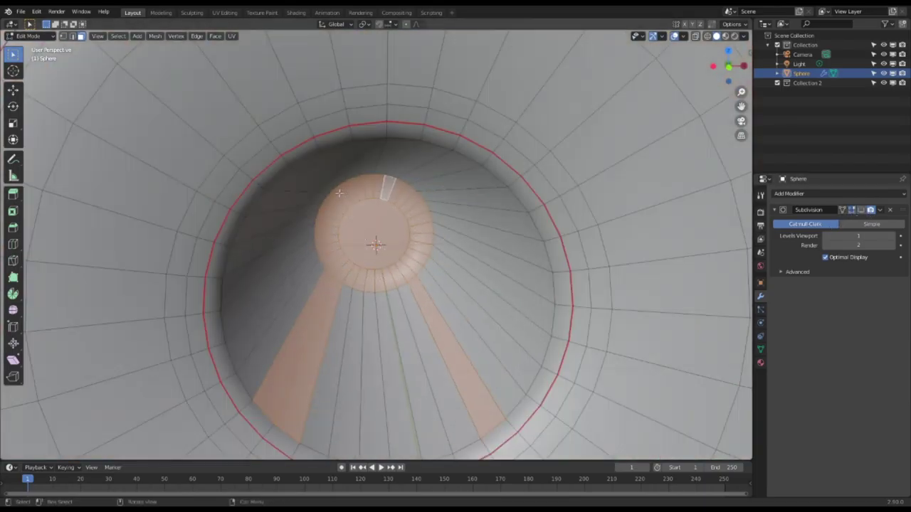
drag(333, 194, 418, 276)
key(x)
click(417, 274)
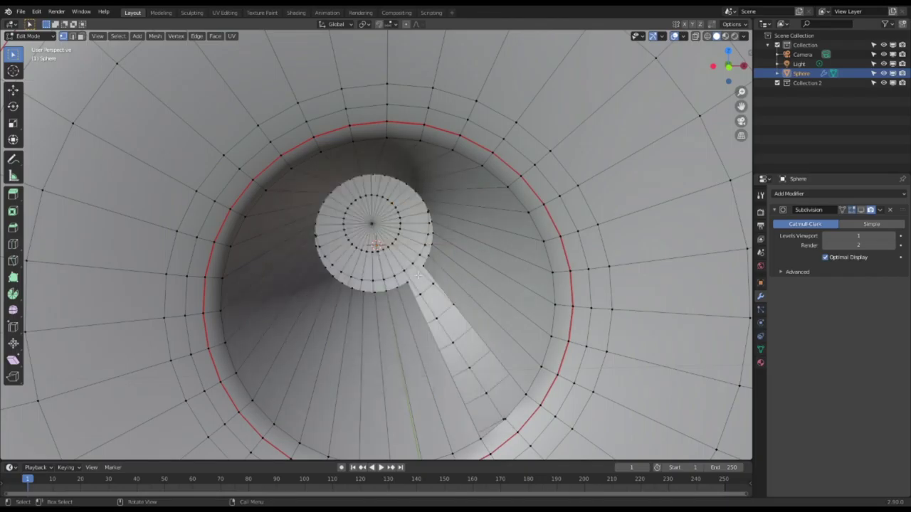
alt+click(407, 268)
key(x)
click(388, 263)
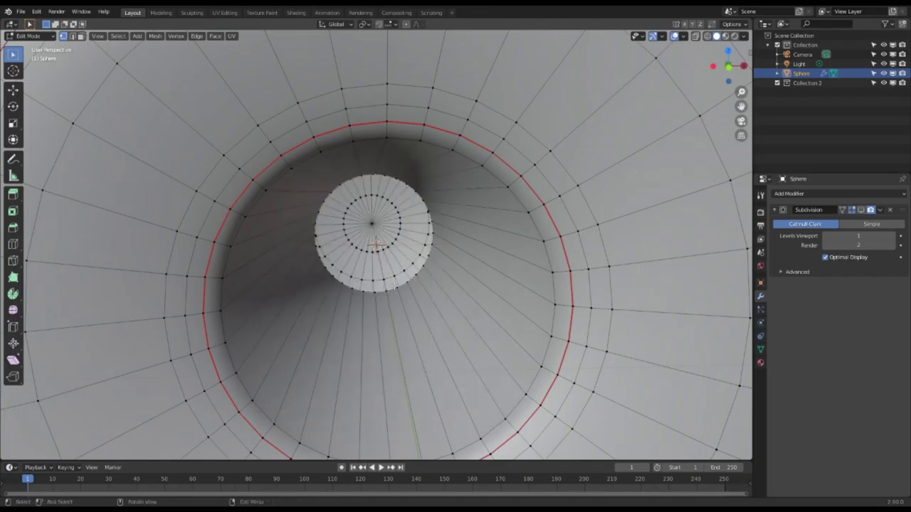
key(Tab)
scroll(498, 96, down, 6)
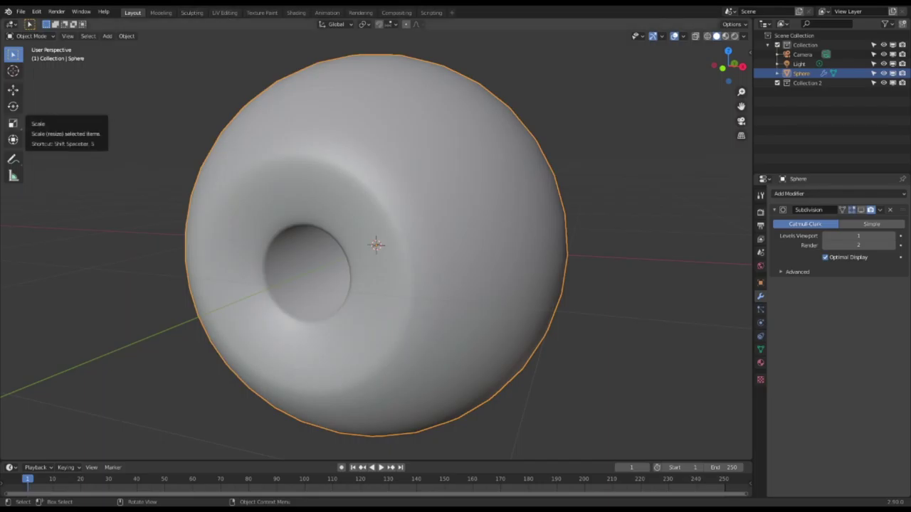
- Add a Round Cube mesh with radius 1.00 and 16 arc divisions
click(106, 36)
mouse_move(125, 45)
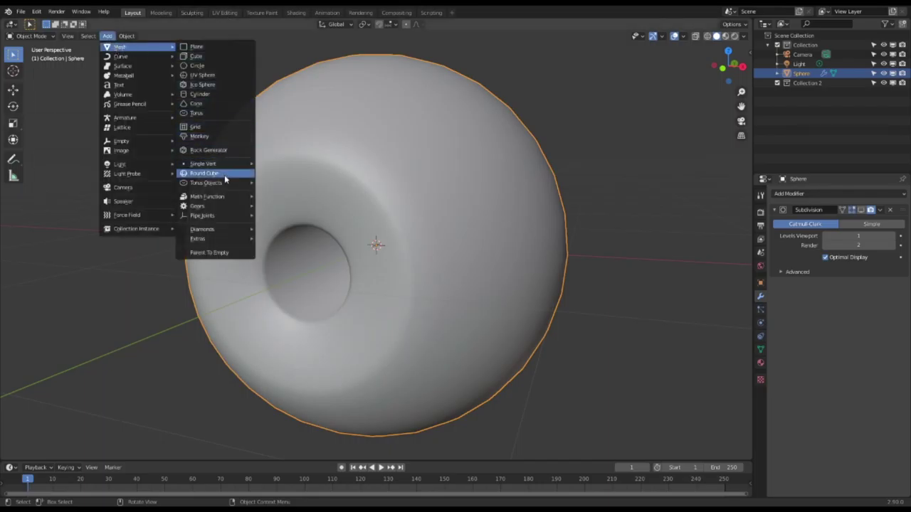
click(224, 174)
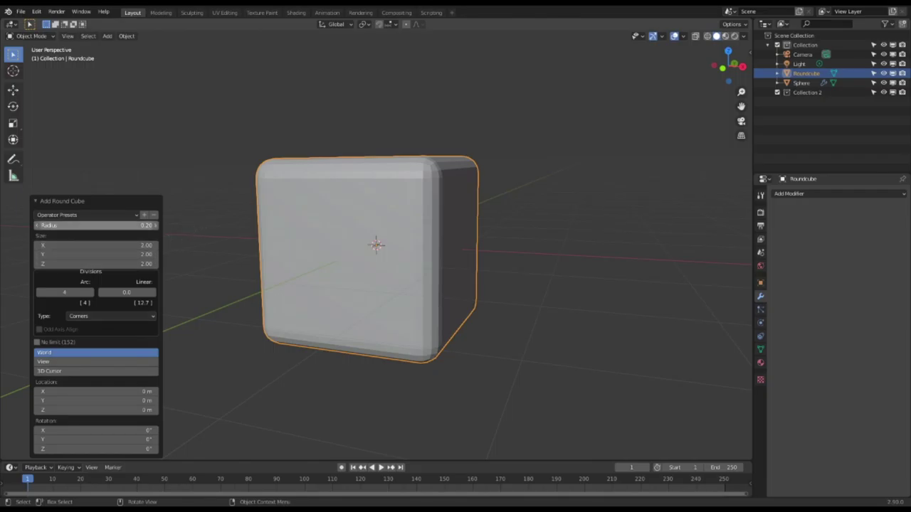
key(Return)
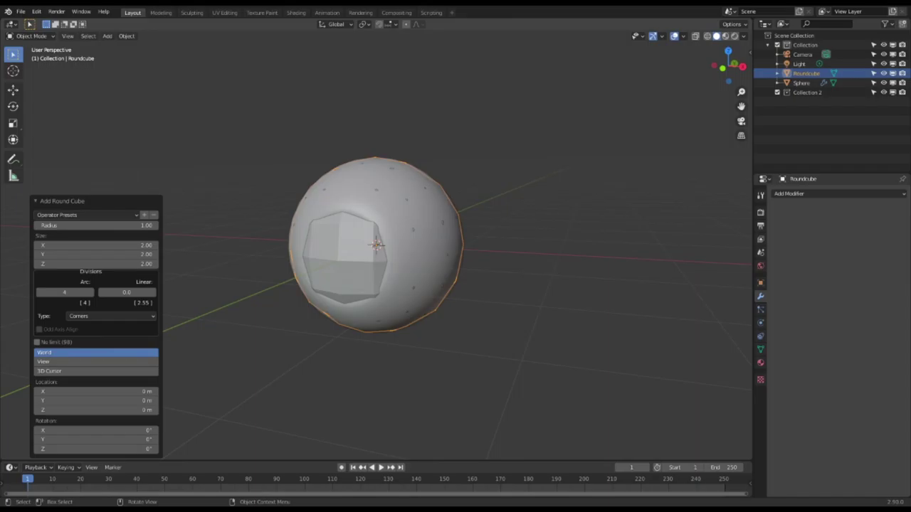
click(68, 293)
text(16)
key(Return)
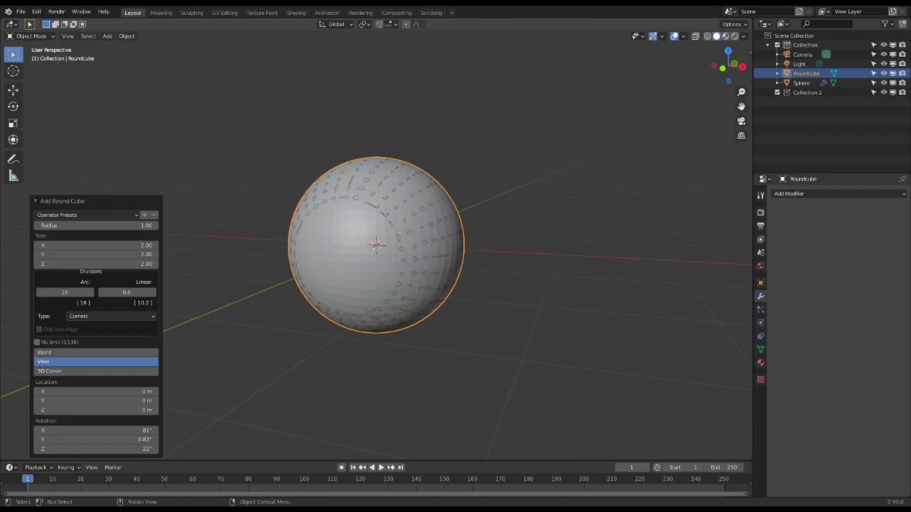
click(433, 247)
key(s)
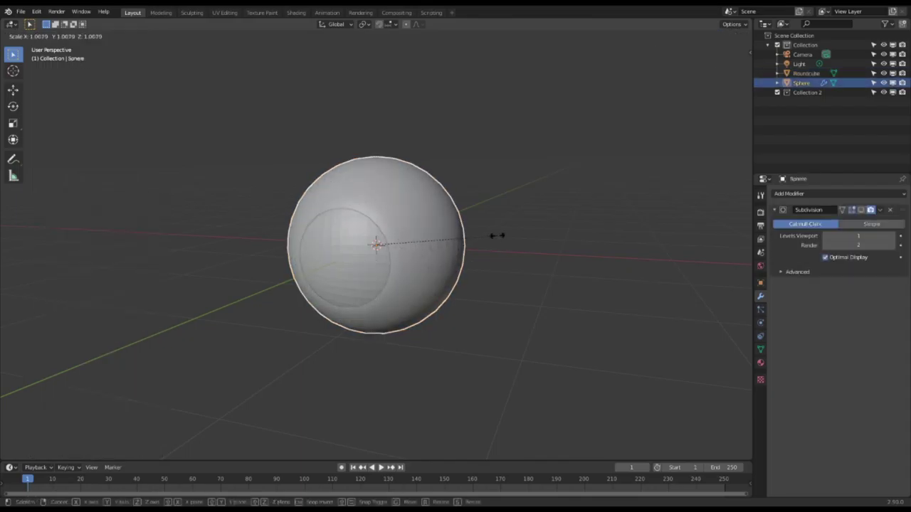
click(498, 238)
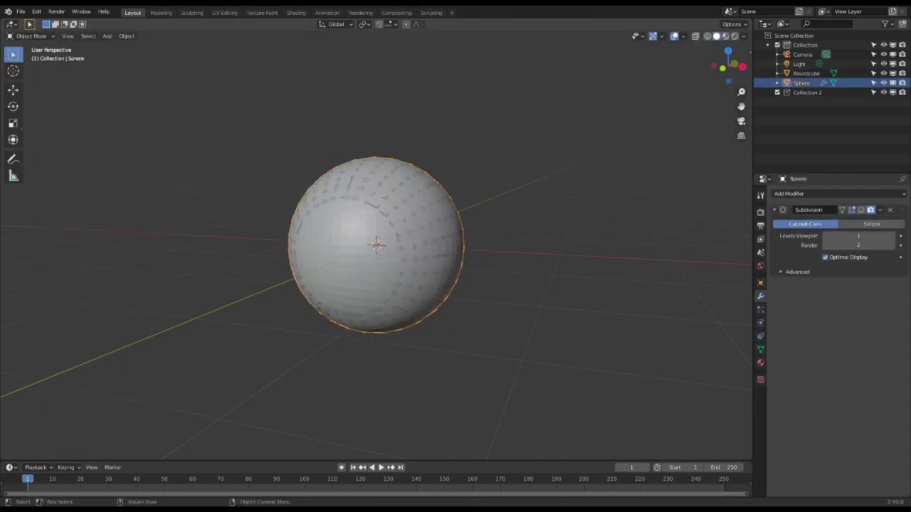
key(s)
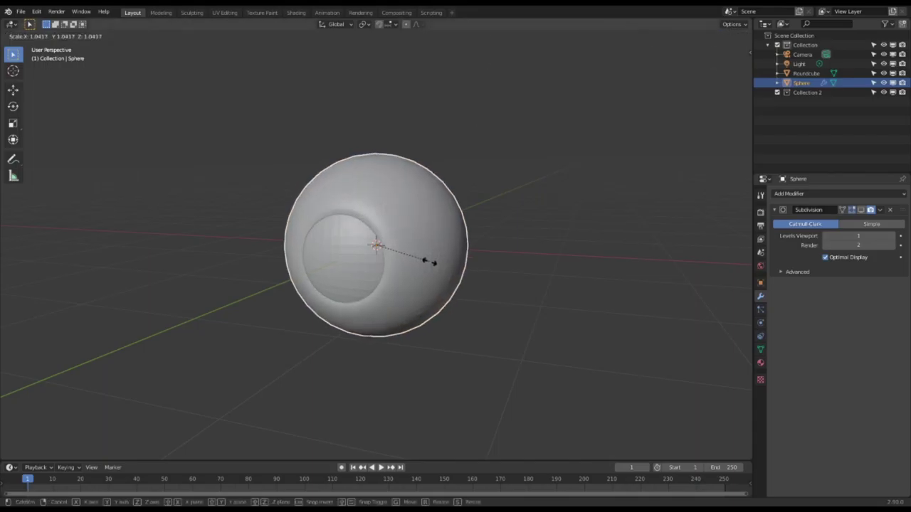
right_click(427, 263)
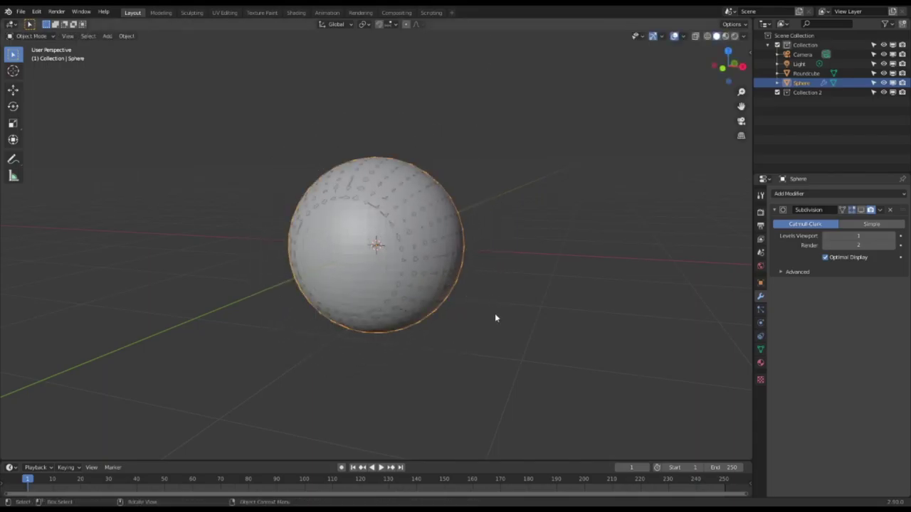
- Scale the round cube slightly to fit it to the eyeball
click(465, 291)
key(s)
right_click(497, 293)
key(s)
click(469, 304)
- In X-ray view, pull the round cube's front centre vertex outward along Y with smooth proportional editing at about 0.42 size to form a corneal bulge
click(696, 37)
middle_drag(402, 249, 435, 265)
scroll(317, 253, up, 4)
key(Tab)
middle_drag(335, 213, 413, 250)
click(407, 261)
middle_drag(478, 276, 403, 283)
click(406, 26)
key(g)
key(y)
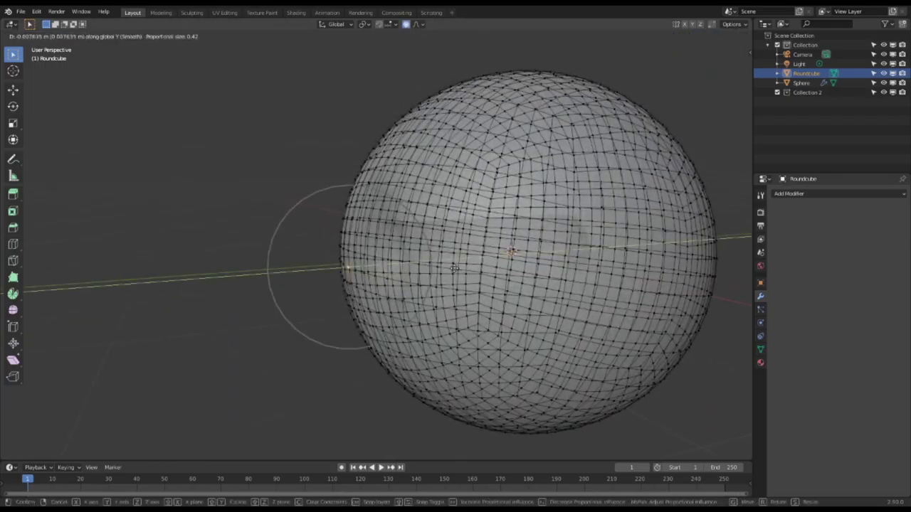
click(438, 278)
middle_drag(436, 279, 431, 282)
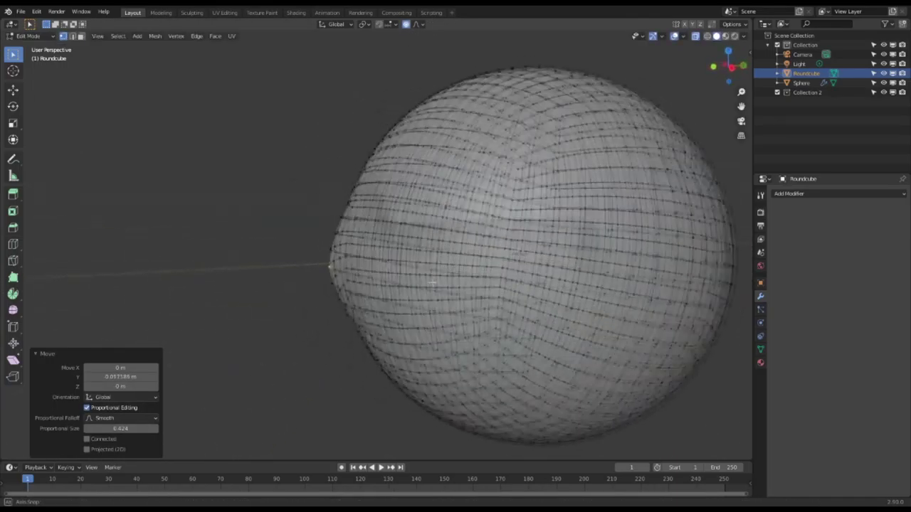
- Pull the bulge vertex further along Y with a proportional size of about 0.51, leave Edit Mode and shade the round cube smooth
key(Tab)
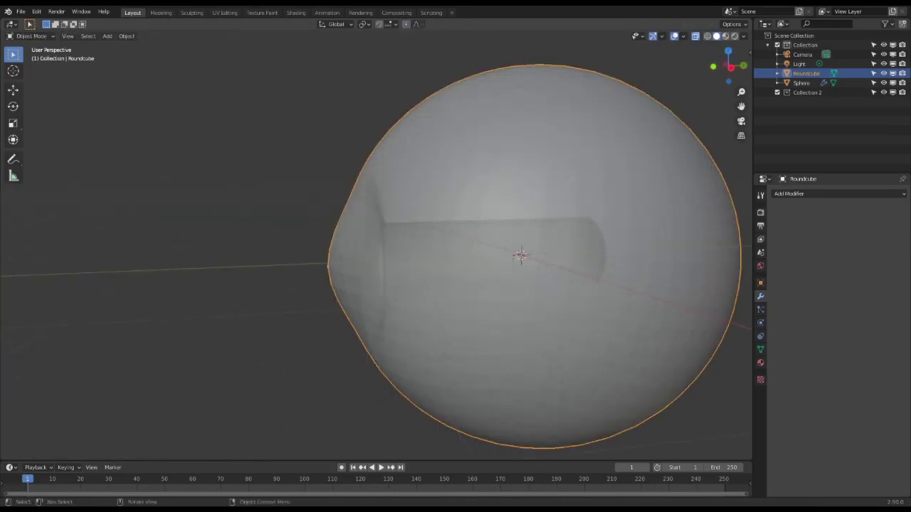
key(Tab)
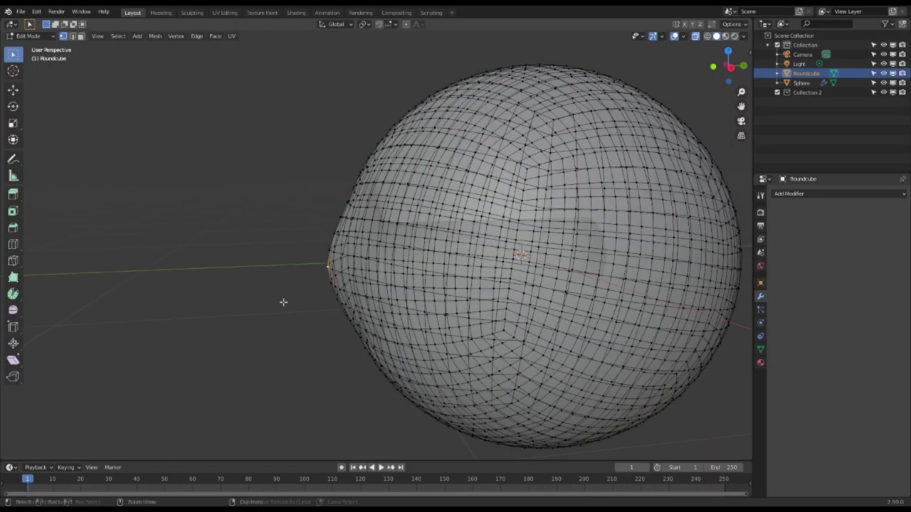
key(g)
key(y)
scroll(407, 267, down, 3)
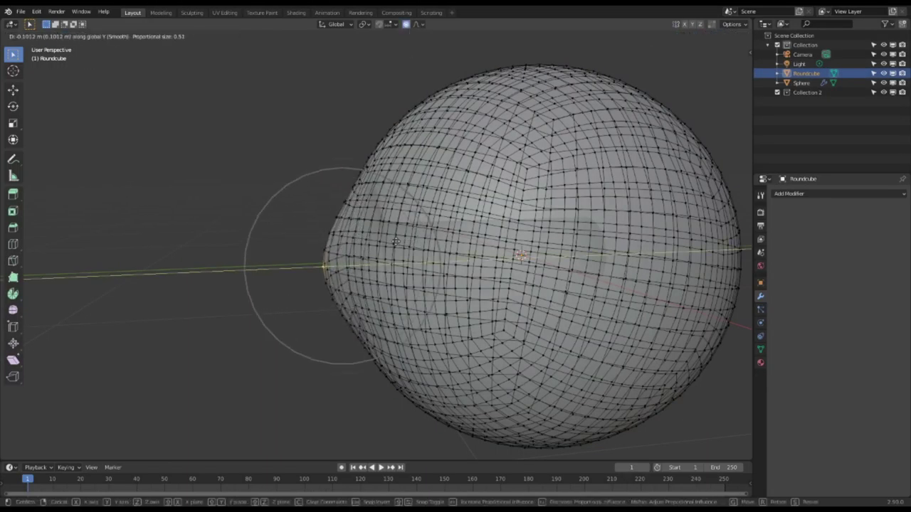
click(407, 279)
key(Tab)
right_click(438, 268)
click(438, 265)
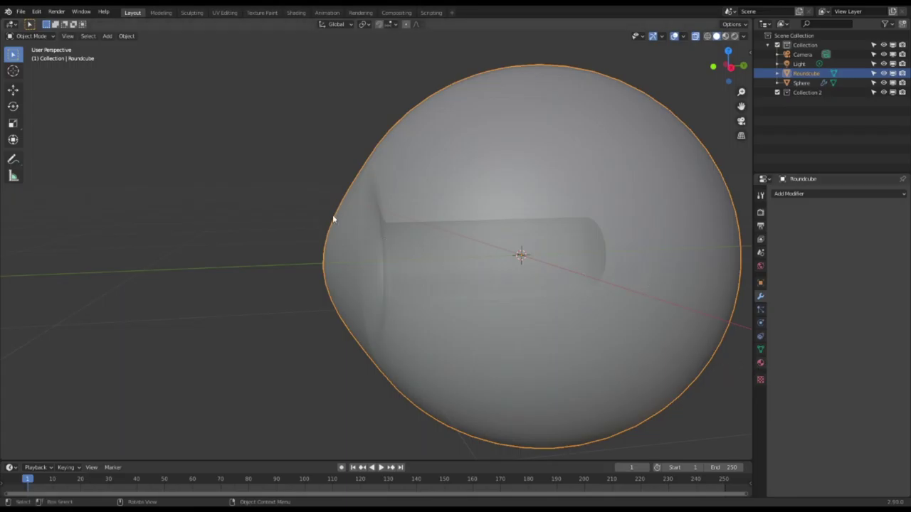
- Switch to the Shading workspace, create a new material for the round cube and space its nodes apart
click(296, 12)
click(253, 297)
mouse_move(267, 324)
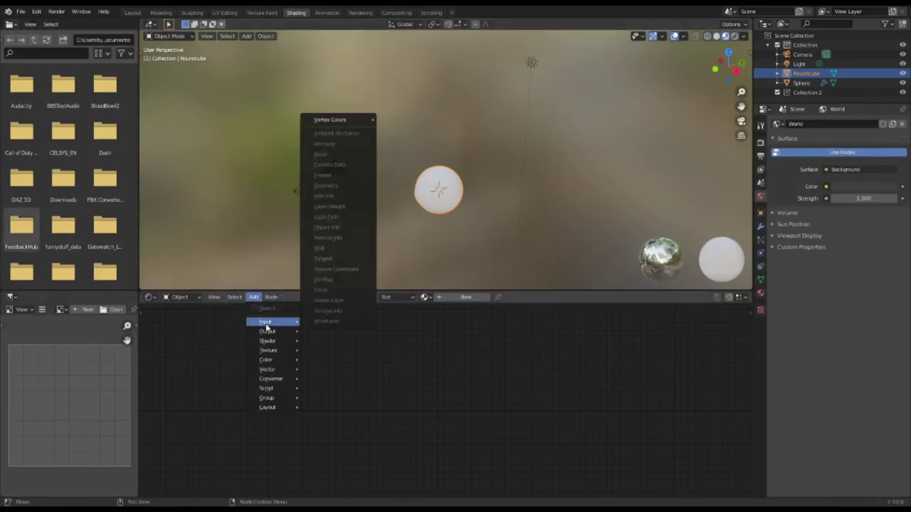
click(466, 297)
drag(395, 328, 358, 333)
drag(434, 336, 384, 326)
drag(384, 326, 496, 323)
- Add a Glass BSDF node to the round cube's material and connect it to the Material Output's Surface input
click(388, 321)
click(254, 297)
mouse_move(280, 359)
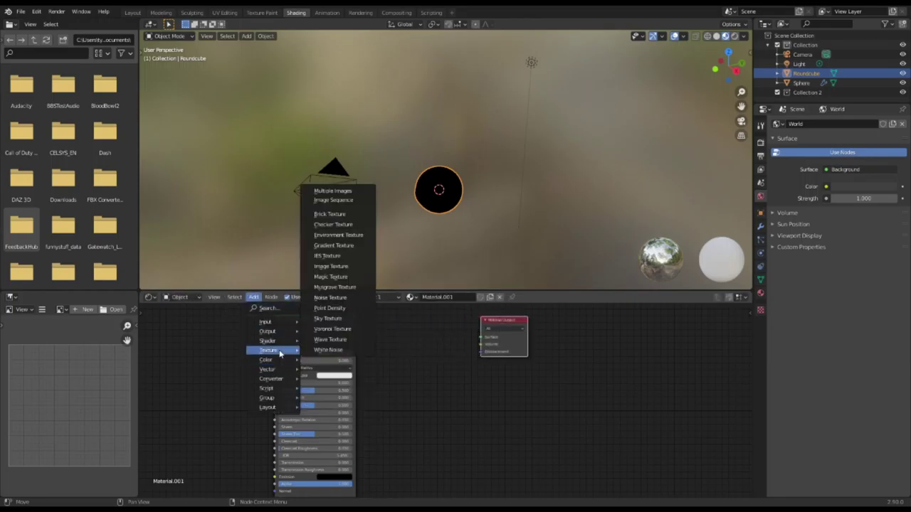
click(335, 217)
click(389, 327)
drag(439, 338, 481, 337)
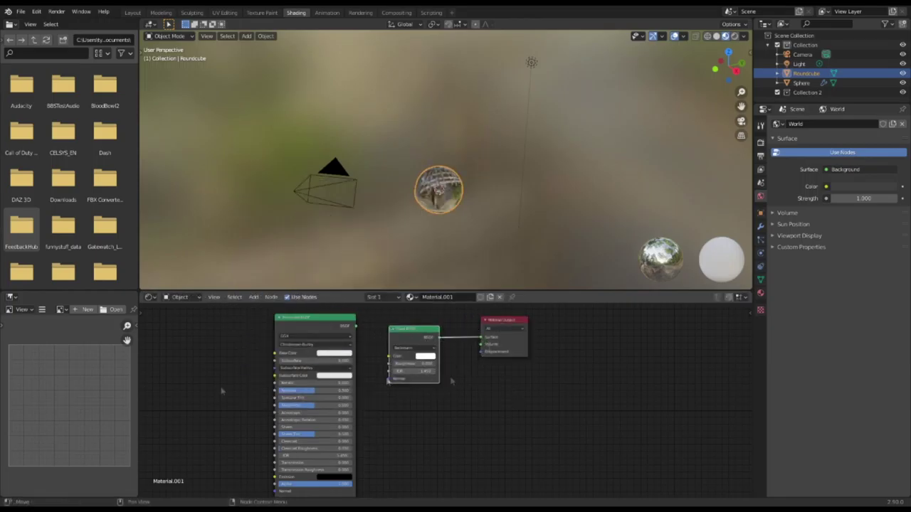
- Examine the glass round cube and the world shader nodes, return to the object shader nodes and view the scene in rendered shading
scroll(456, 208, up, 4)
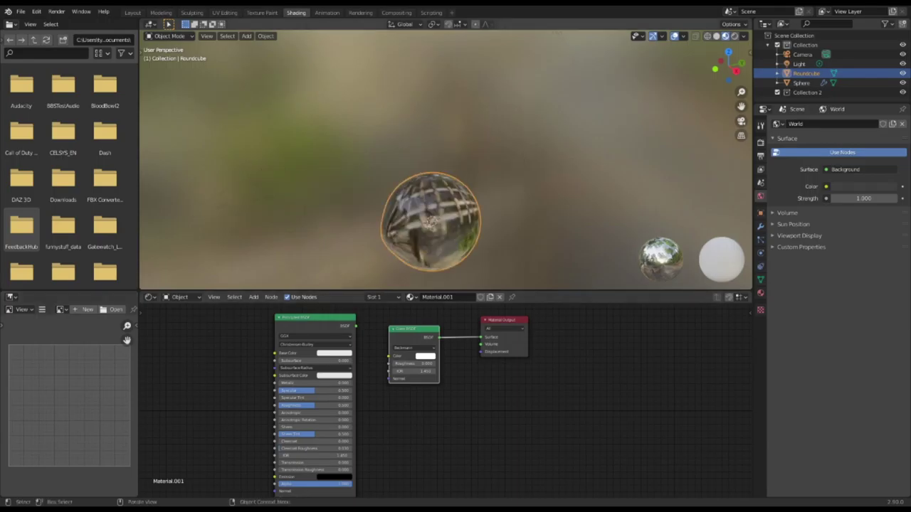
middle_drag(457, 208, 447, 209)
click(183, 297)
click(184, 318)
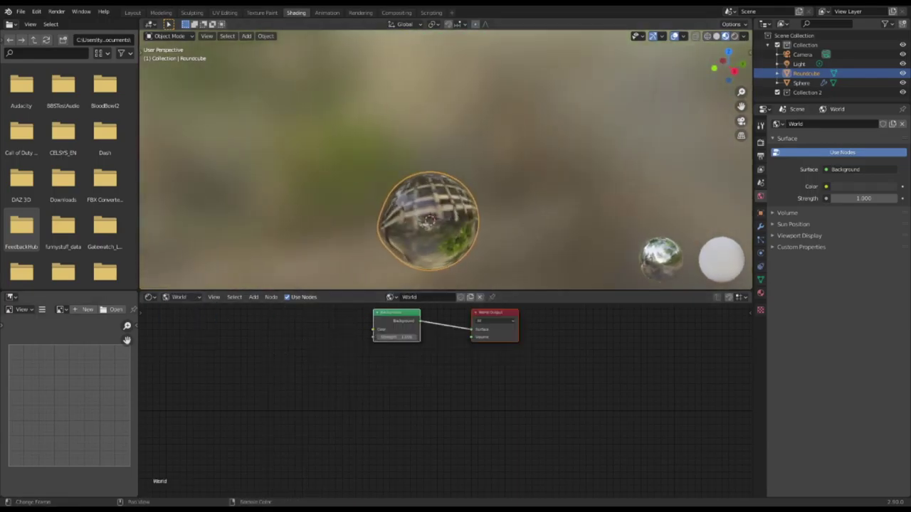
click(168, 297)
click(174, 309)
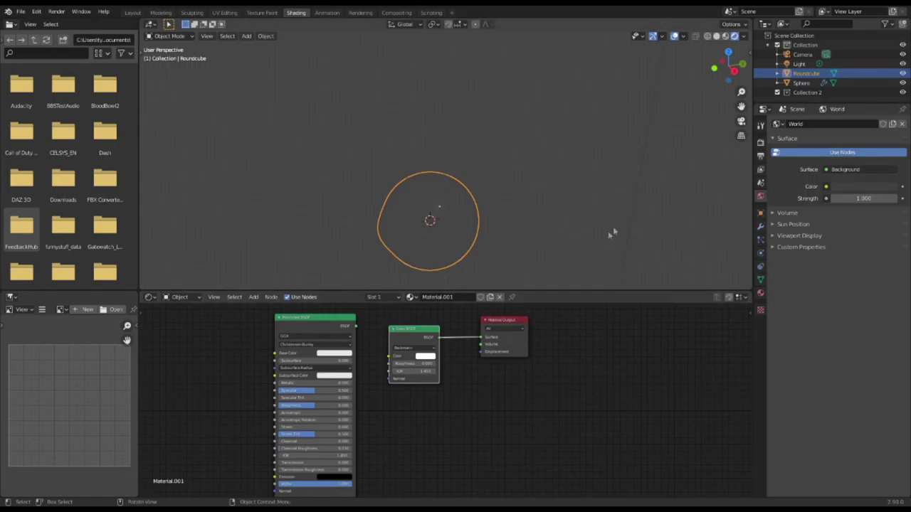
scroll(555, 185, down, 1)
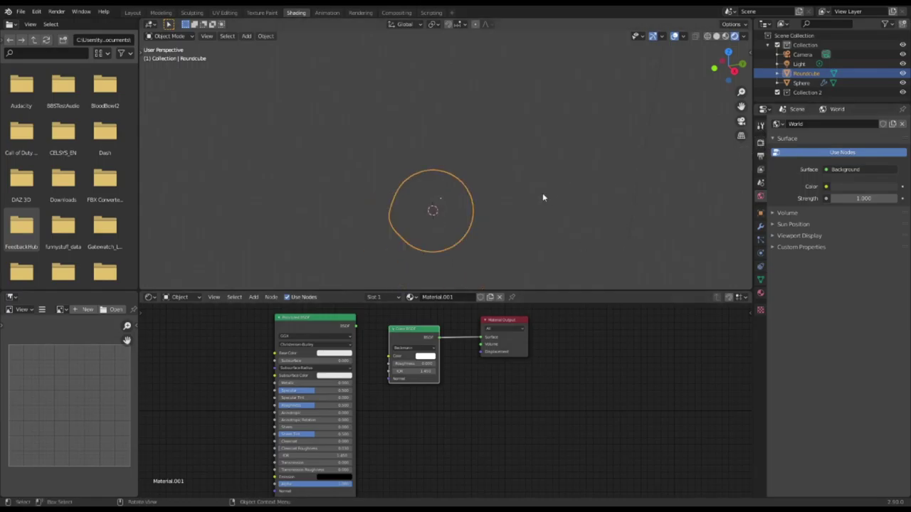
- Try the Cycles render engine, inspect the rendered eyeball and its material nodes, and return to Eevee
click(178, 297)
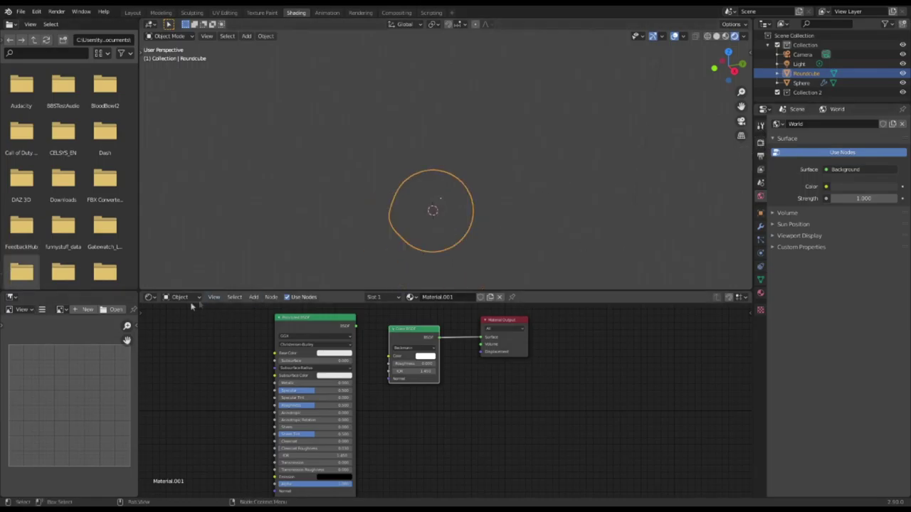
click(190, 321)
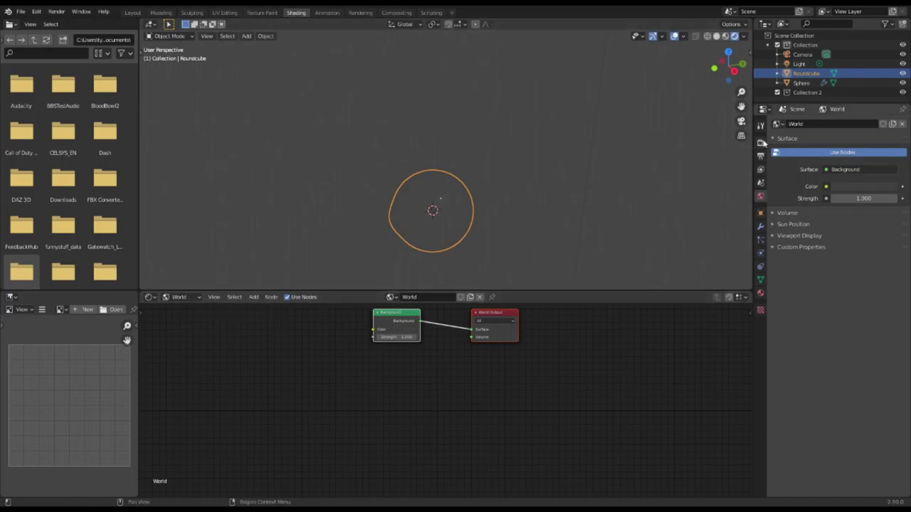
click(760, 141)
click(865, 124)
click(837, 169)
middle_drag(489, 207, 552, 141)
click(182, 297)
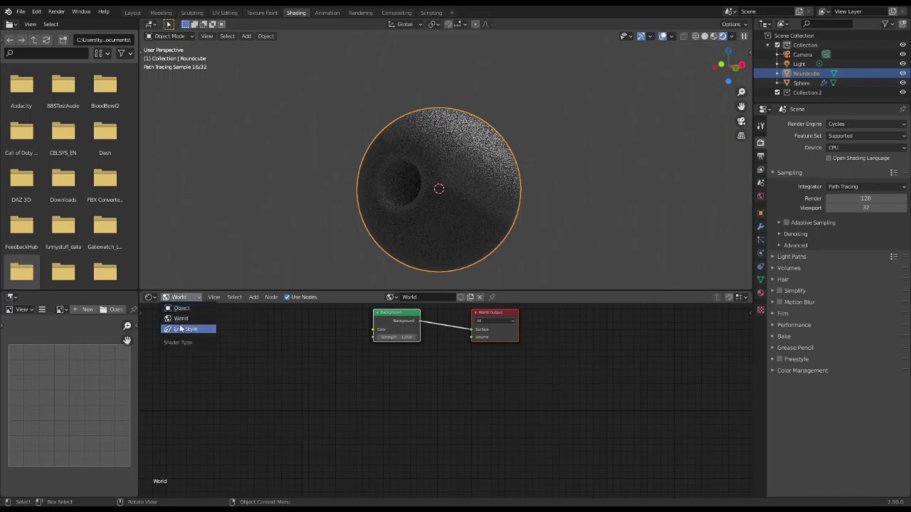
click(184, 310)
click(713, 37)
click(722, 37)
scroll(475, 195, up, 4)
middle_drag(472, 194, 565, 222)
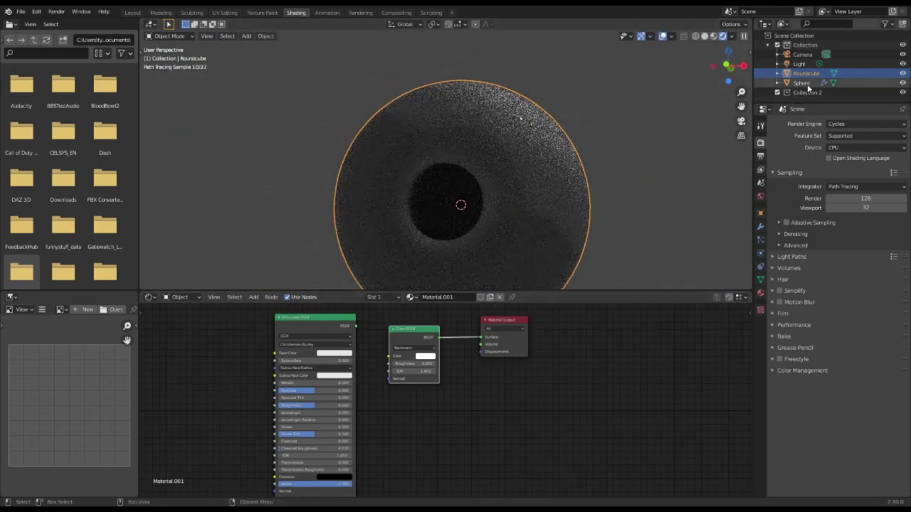
click(804, 83)
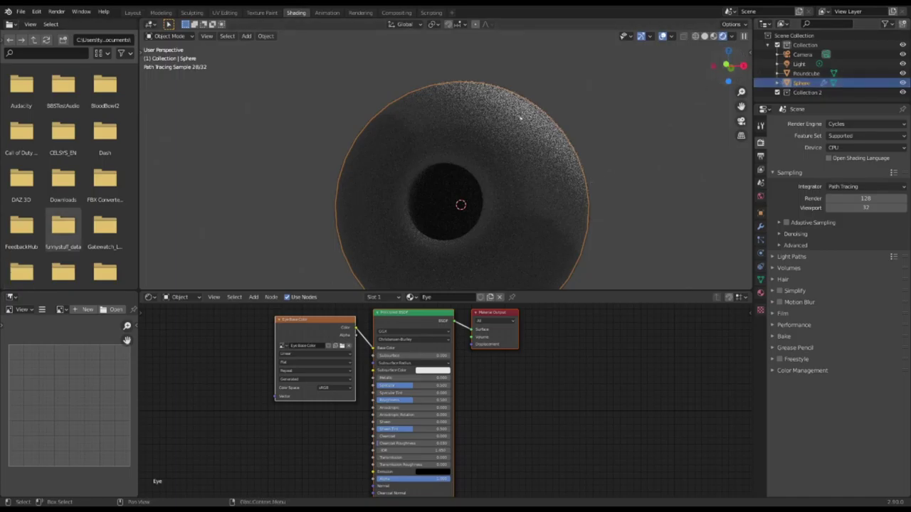
click(865, 123)
click(840, 128)
- Move the round cube's Glass BSDF node aside and connect the Principled BSDF to the Material Output's Surface input instead
click(410, 235)
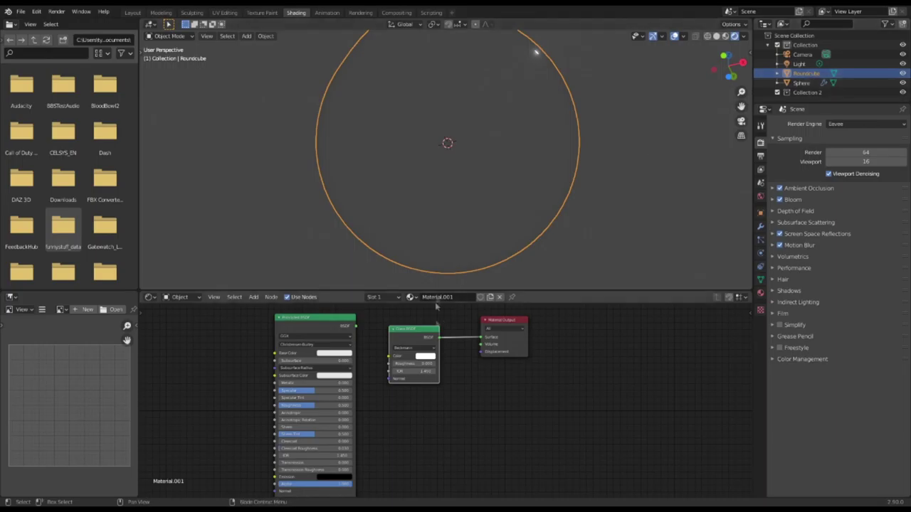
drag(465, 341, 457, 346)
drag(414, 331, 233, 343)
mouse_move(356, 326)
mouse_down()
mouse_move(483, 338)
mouse_move(426, 334)
mouse_up()
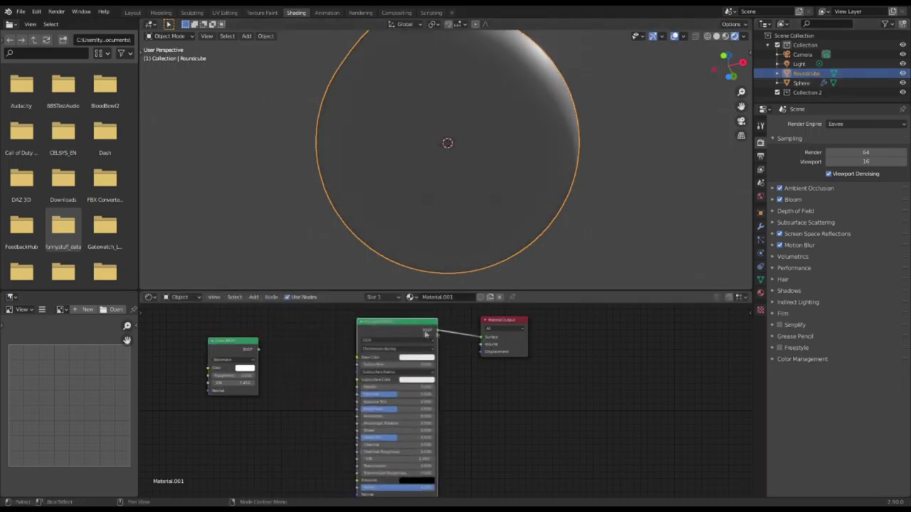
scroll(607, 161, down, 2)
middle_drag(608, 161, 610, 217)
- Set the round cube material's Alpha to 0.000 and Transmission to 1.000
click(760, 293)
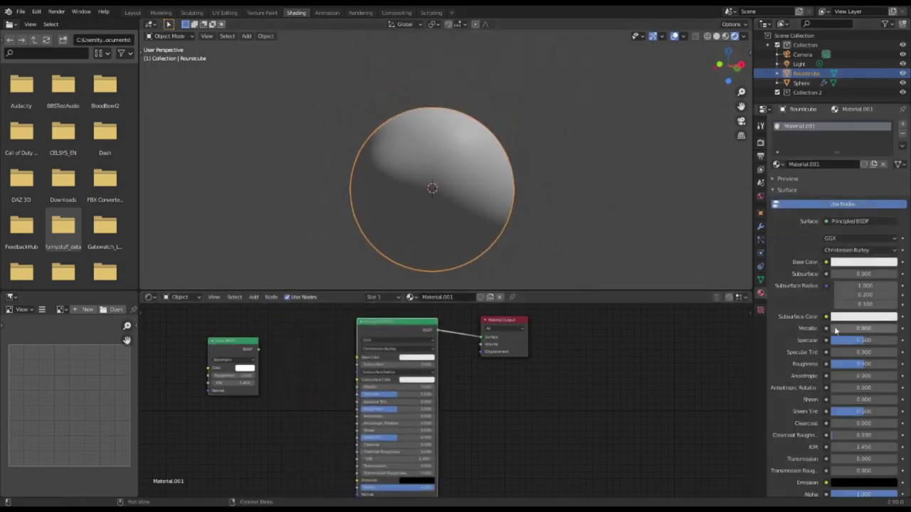
scroll(844, 356, down, 6)
drag(894, 365, 832, 364)
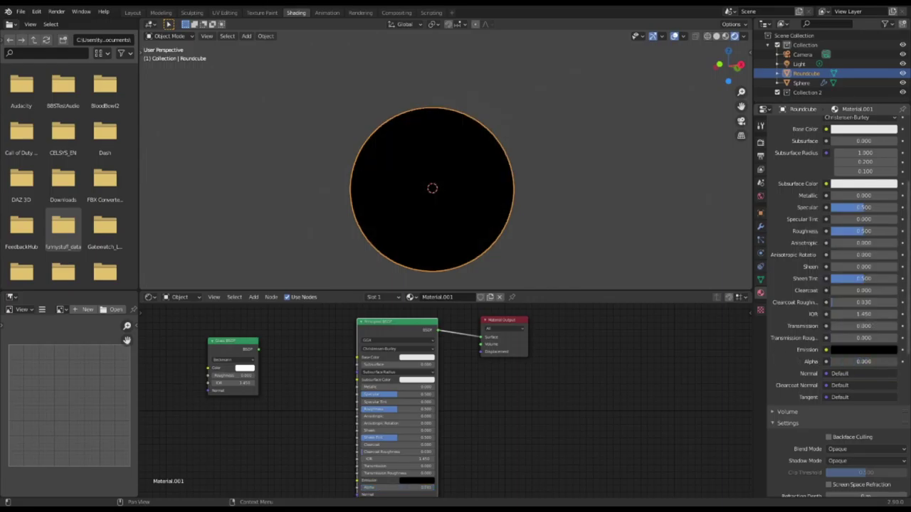
drag(838, 329, 897, 329)
- Set the round cube material's Blend Mode to Alpha Blend and Shadow Mode to Alpha Clip, and toggle Show Backface
scroll(787, 375, down, 4)
click(854, 334)
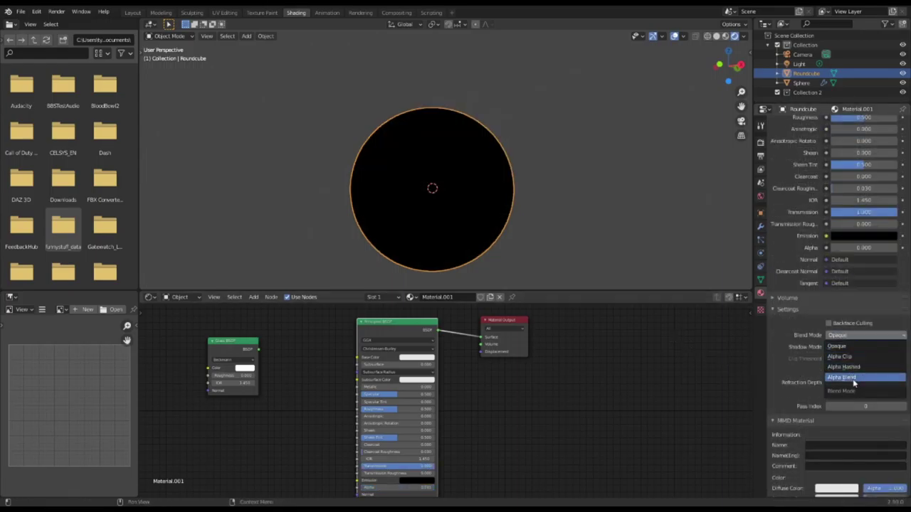
click(854, 378)
click(854, 346)
click(854, 377)
click(854, 346)
click(856, 379)
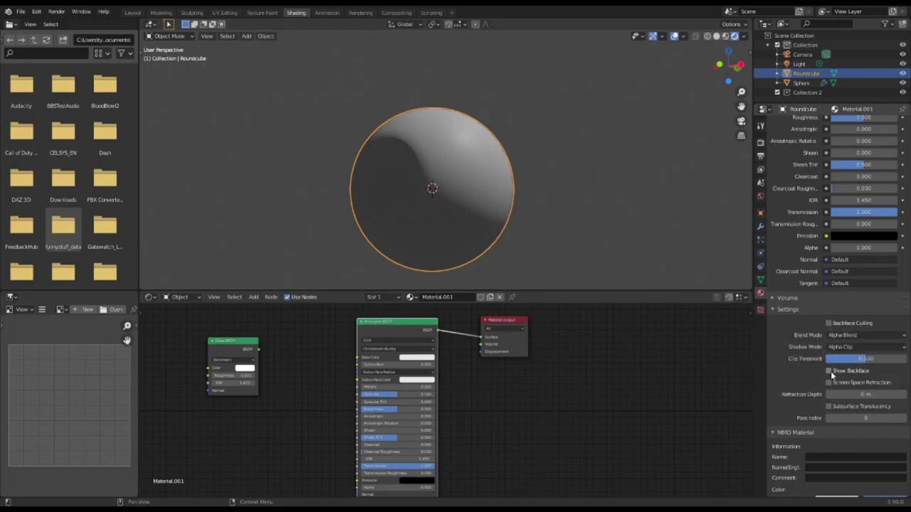
click(829, 370)
- Switch to the Texture Paint workspace and show the Eye Base Color image in the image editor
click(262, 12)
scroll(233, 211, up, 4)
middle_drag(213, 236, 305, 133)
click(125, 36)
click(143, 52)
middle_drag(244, 215, 185, 222)
scroll(442, 156, down, 6)
- Hide the round cube, enter Edit Mode on the eyeball sphere and select its whole mesh to display the UV layout
click(400, 36)
click(400, 58)
middle_drag(548, 244, 487, 250)
click(799, 84)
click(402, 37)
click(412, 48)
click(399, 35)
click(403, 57)
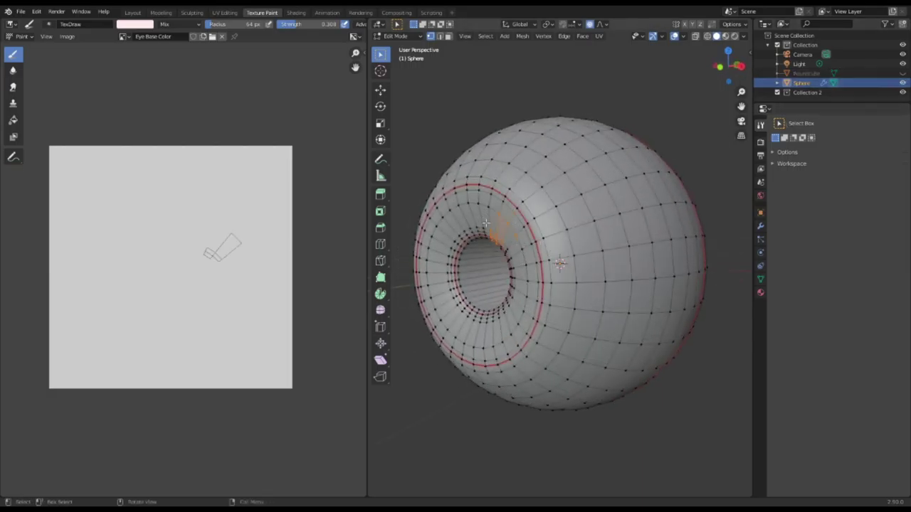
middle_drag(498, 238, 520, 237)
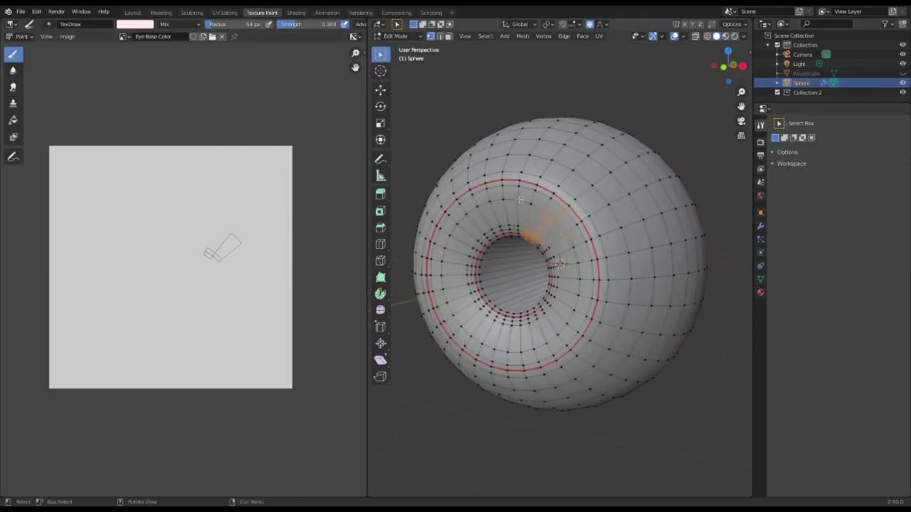
key(a)
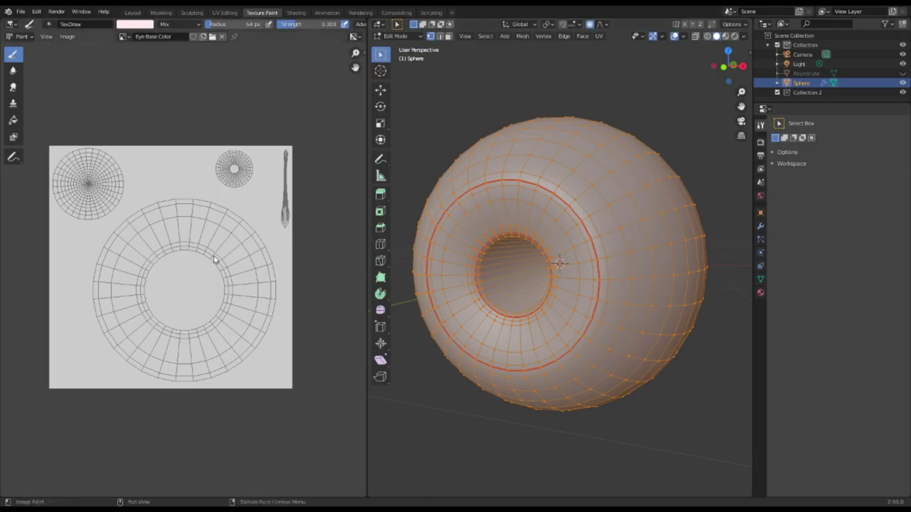
- Paint the large iris UV ring dark green on the Eye Base Color image with an enlarged brush at full strength
scroll(143, 85, up, 1)
click(132, 29)
click(126, 50)
drag(196, 49, 196, 94)
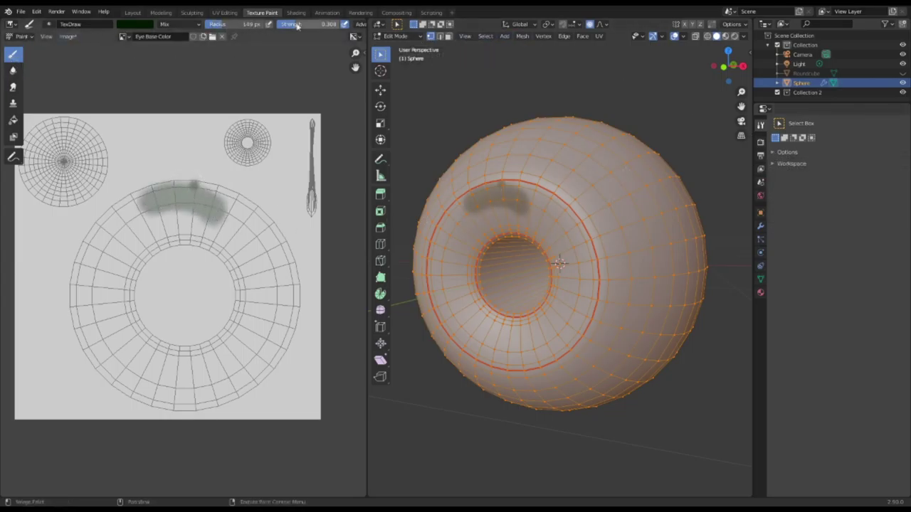
key(f)
click(267, 222)
mouse_move(253, 235)
mouse_down()
mouse_move(249, 225)
mouse_move(79, 246)
mouse_move(218, 199)
mouse_move(138, 397)
mouse_move(283, 333)
mouse_up()
key(ctrl+z)
mouse_move(273, 262)
mouse_down()
mouse_move(150, 204)
mouse_move(167, 403)
mouse_move(264, 249)
mouse_move(207, 378)
mouse_move(261, 301)
mouse_move(192, 349)
mouse_move(240, 288)
mouse_up()
- Paint a brighter green ring along the inner edge of the iris UV island with a smaller brush
click(135, 26)
mouse_move(199, 100)
mouse_down()
mouse_move(200, 69)
mouse_move(200, 80)
mouse_up()
key(f)
click(207, 251)
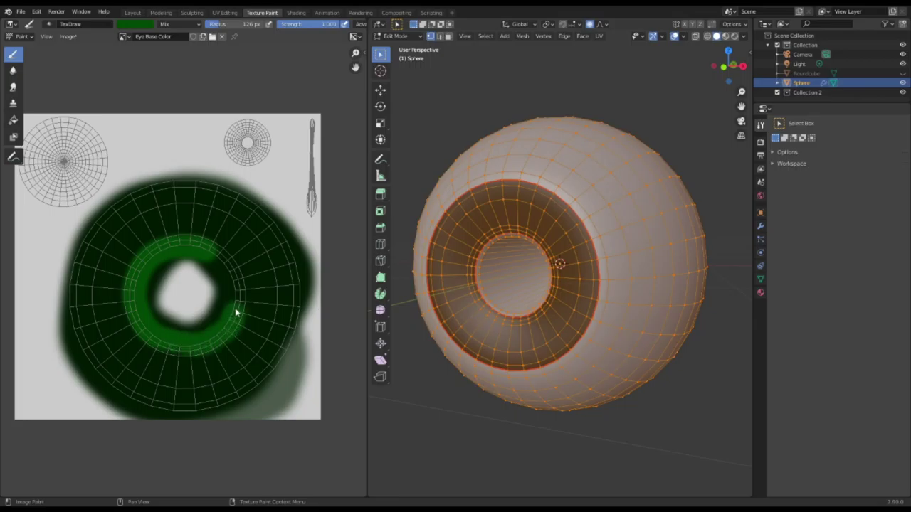
- Smear the bright green ring into radial streaks around the iris, with the viewport in Material Preview shading
click(17, 84)
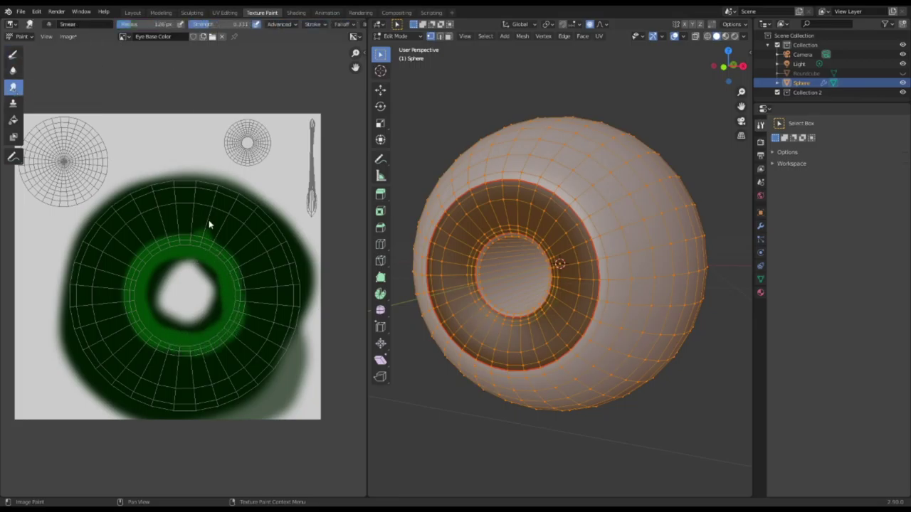
click(725, 37)
drag(208, 300, 271, 313)
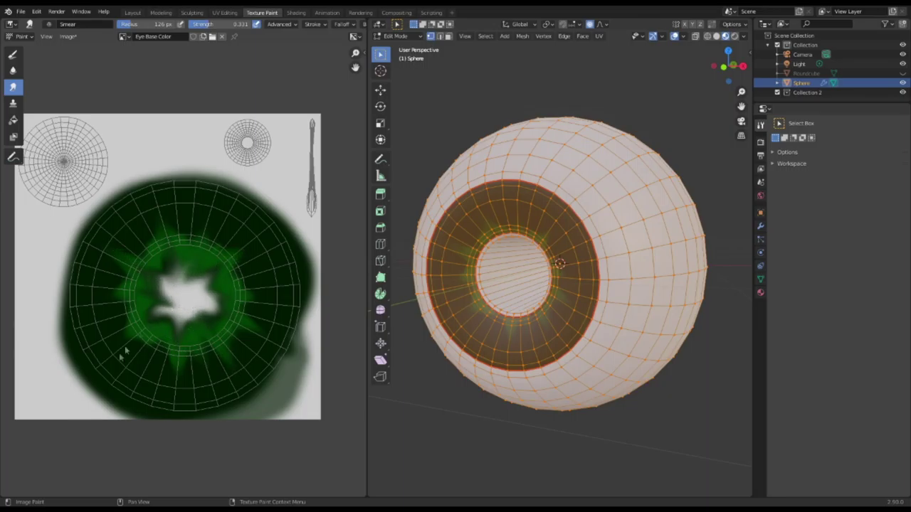
- Inspect the painted eyeball without the selection, re-enter Edit Mode and select all of its linked mesh
click(546, 97)
click(410, 37)
click(410, 46)
middle_drag(464, 156, 455, 201)
key(Tab)
key(l)
key(ctrl+z)
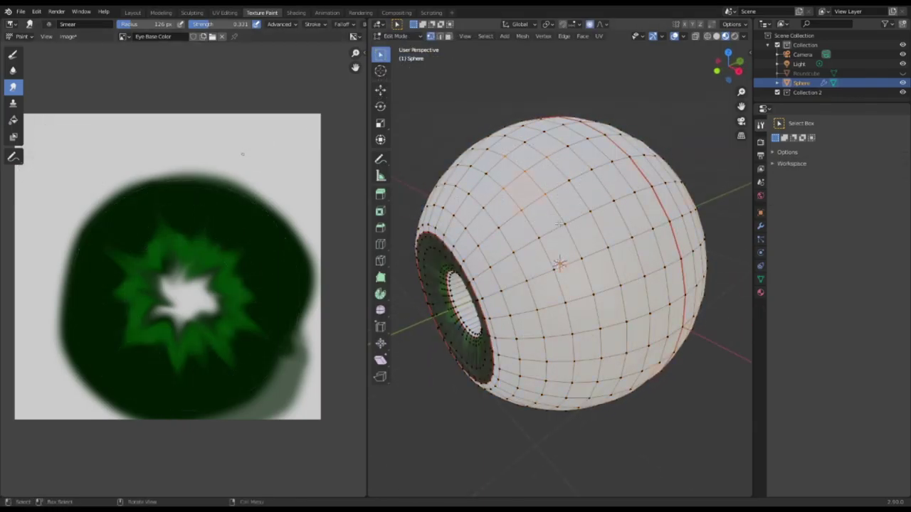
key(l)
scroll(242, 144, up, 3)
scroll(242, 143, down, 4)
- Paint the narrow UV island of the pupil recess black with the Draw brush
click(12, 55)
click(135, 25)
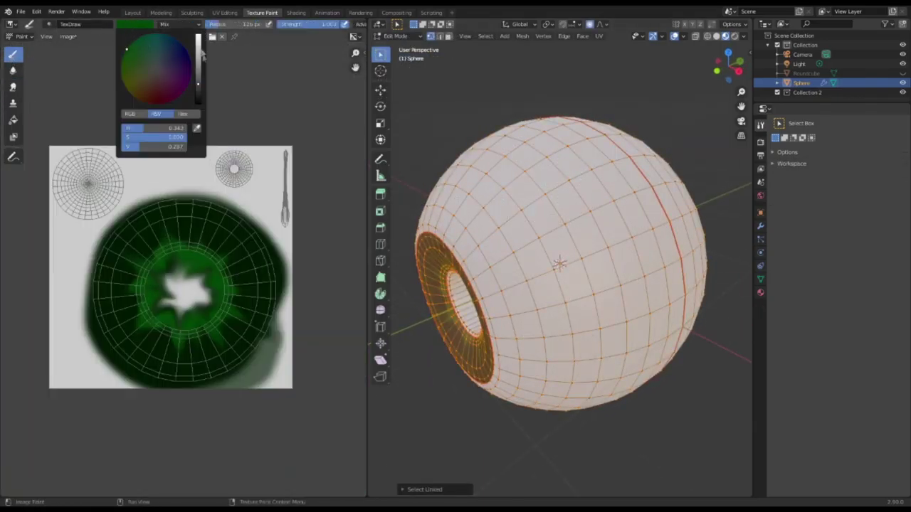
drag(200, 61, 200, 106)
scroll(291, 166, up, 2)
key(f)
click(317, 168)
drag(347, 77, 347, 203)
mouse_move(476, 199)
middle_down()
mouse_move(539, 179)
mouse_move(485, 194)
middle_up()
click(137, 24)
scroll(176, 92, up, 14)
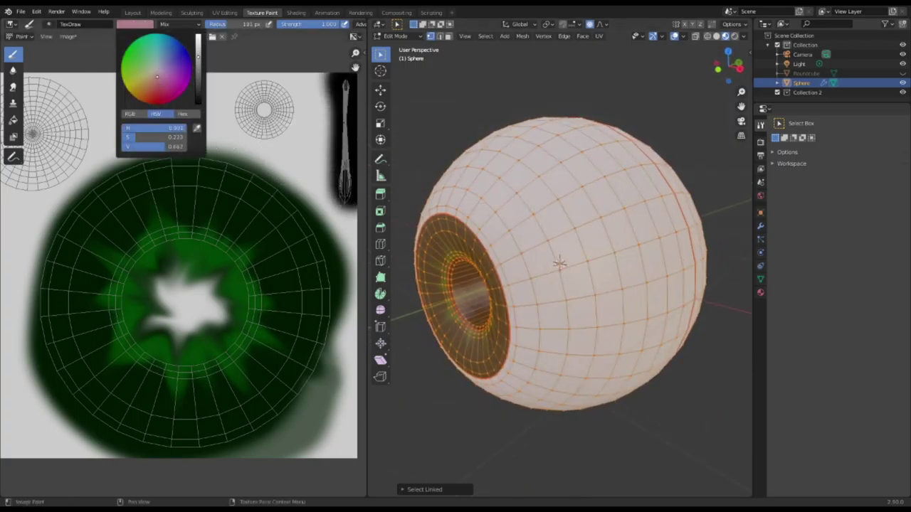
scroll(280, 128, up, 5)
scroll(280, 127, down, 5)
- Paint the centre of the small circular UV island black with a smaller Draw brush
click(133, 25)
drag(198, 60, 199, 105)
scroll(280, 110, up, 5)
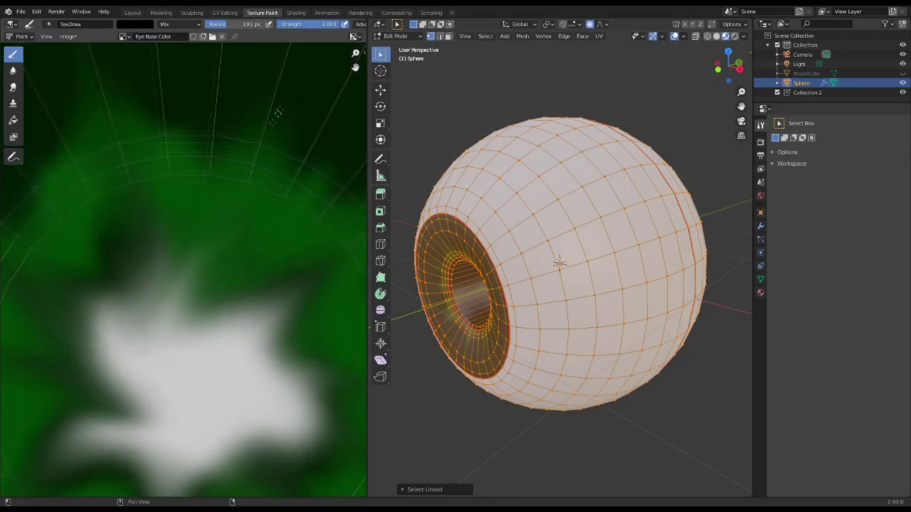
middle_drag(279, 110, 245, 181)
key(f)
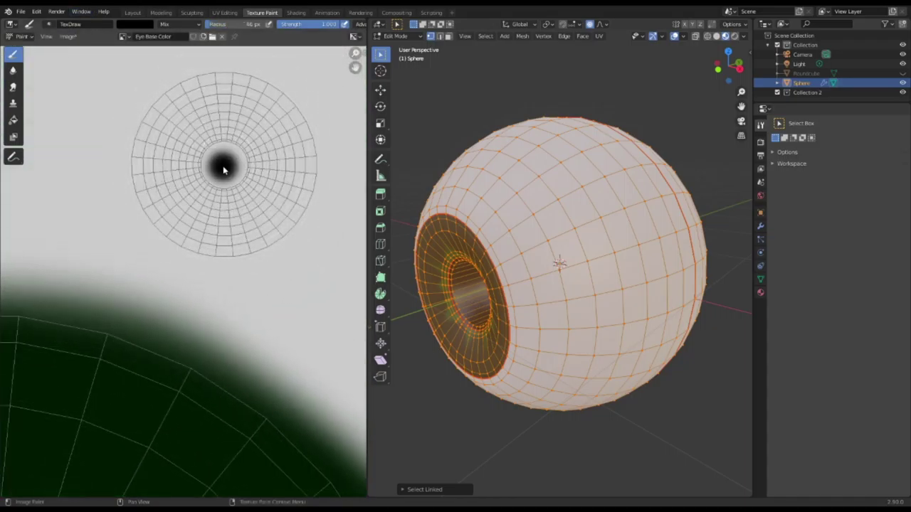
scroll(214, 202, down, 3)
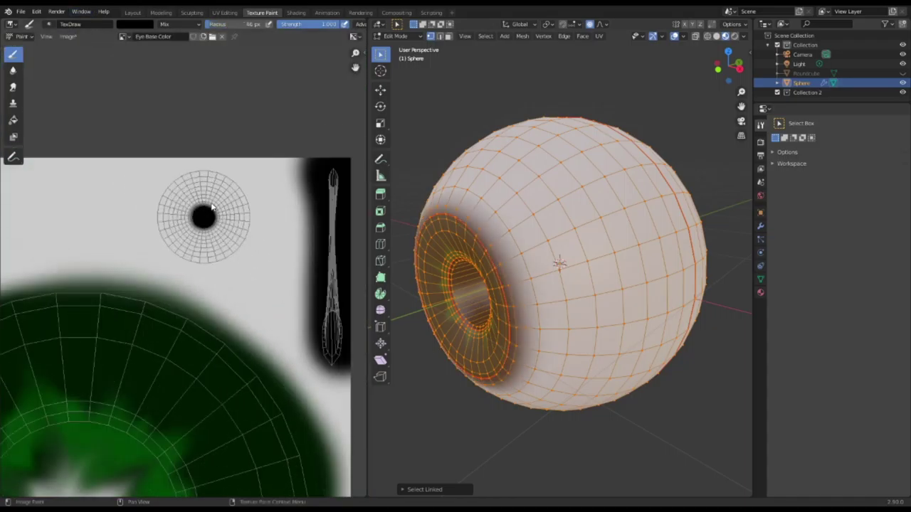
- Pick a light pink and paint it around the outer rings of the larger circular UV island at brush strength 0.444
click(144, 25)
scroll(153, 74, up, 20)
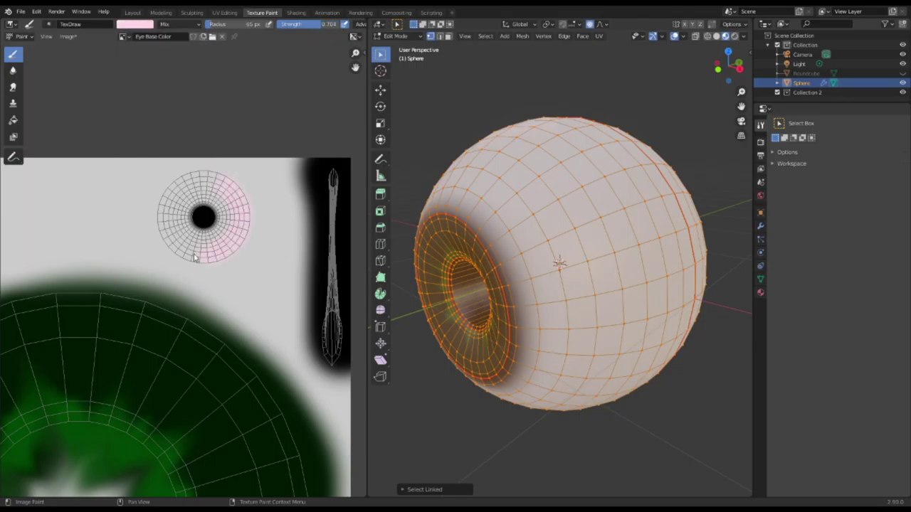
key(ctrl+z)
scroll(185, 268, up, 2)
scroll(290, 257, down, 3)
mouse_move(612, 285)
middle_down()
mouse_move(455, 285)
mouse_move(598, 278)
middle_up()
scroll(85, 267, down, 1)
mouse_move(85, 266)
middle_down()
mouse_move(349, 262)
mouse_move(90, 267)
middle_up()
drag(171, 226, 207, 221)
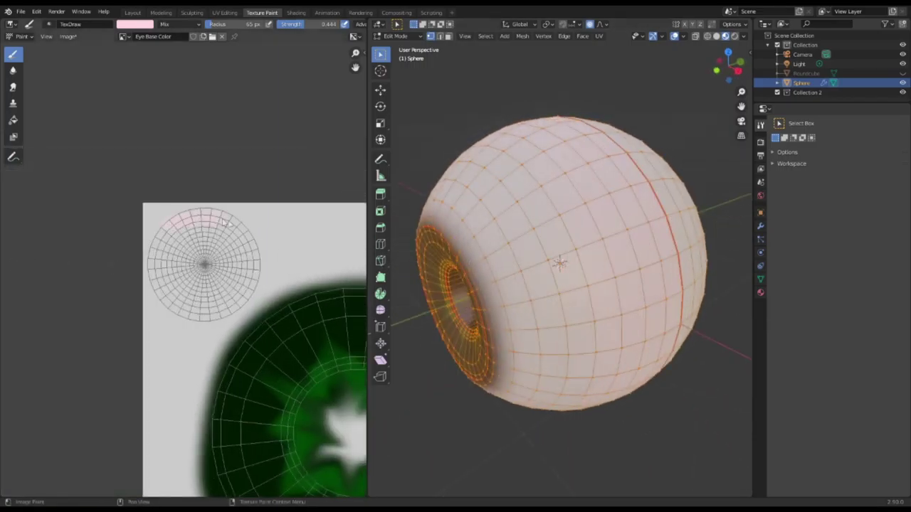
- Check the pink tint with the mesh deselected, select the whole mesh again and save the Eye Base Color image
middle_drag(531, 303, 549, 345)
key(alt+a)
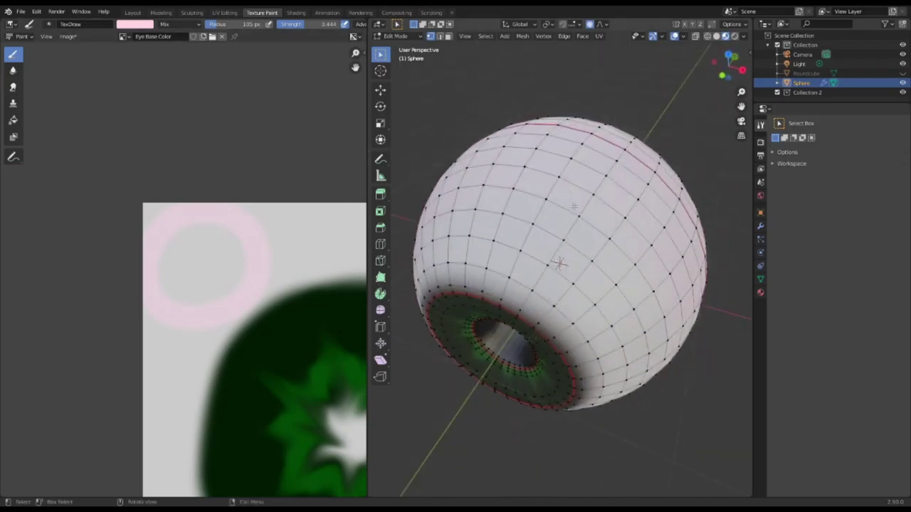
key(a)
scroll(306, 135, down, 4)
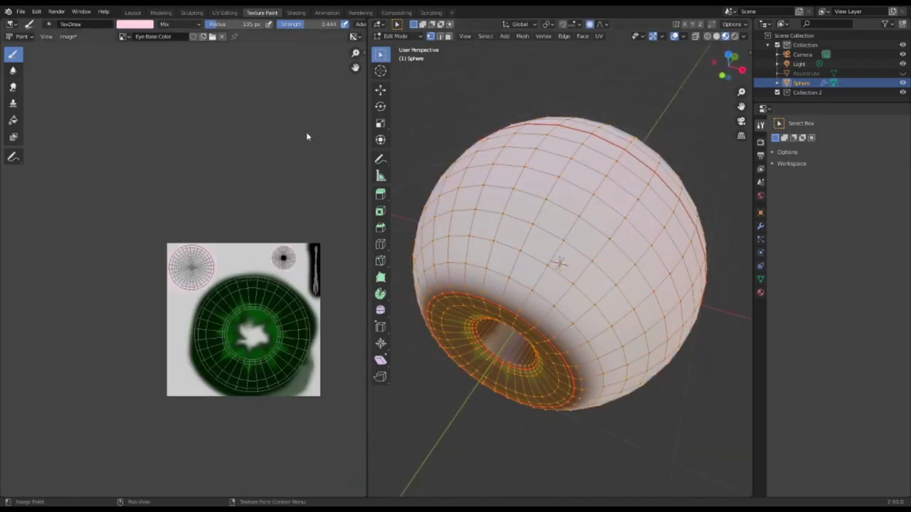
middle_drag(530, 292, 532, 256)
click(805, 74)
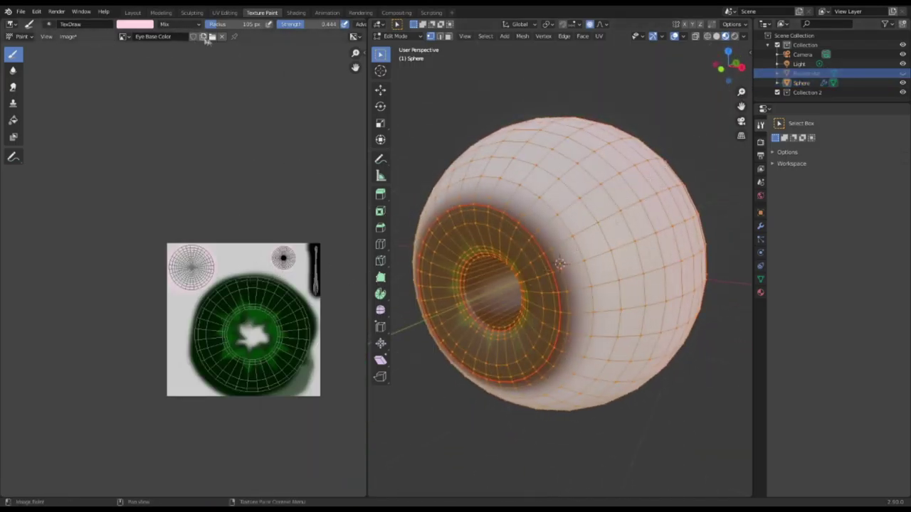
click(69, 37)
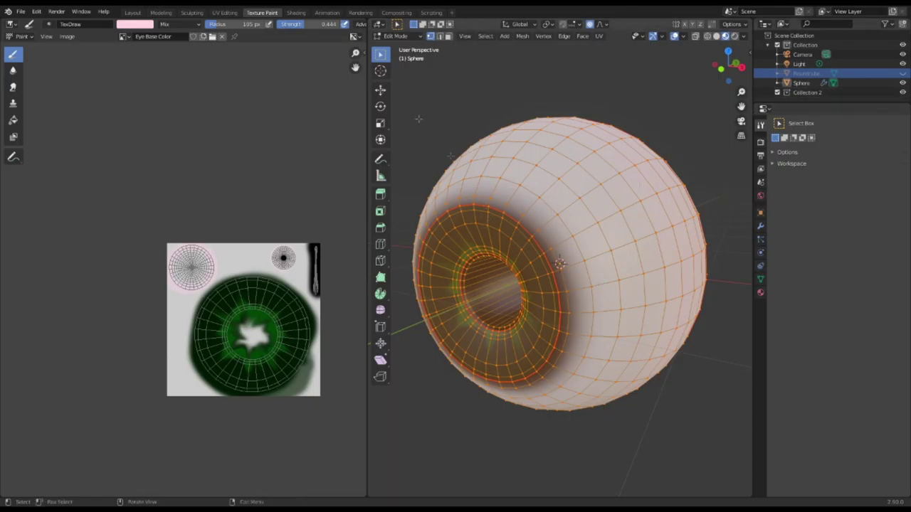
- Unhide the round cube in the Layout workspace and set the Eye material's Roughness to 0.053 and Transmission to 0.149
click(132, 13)
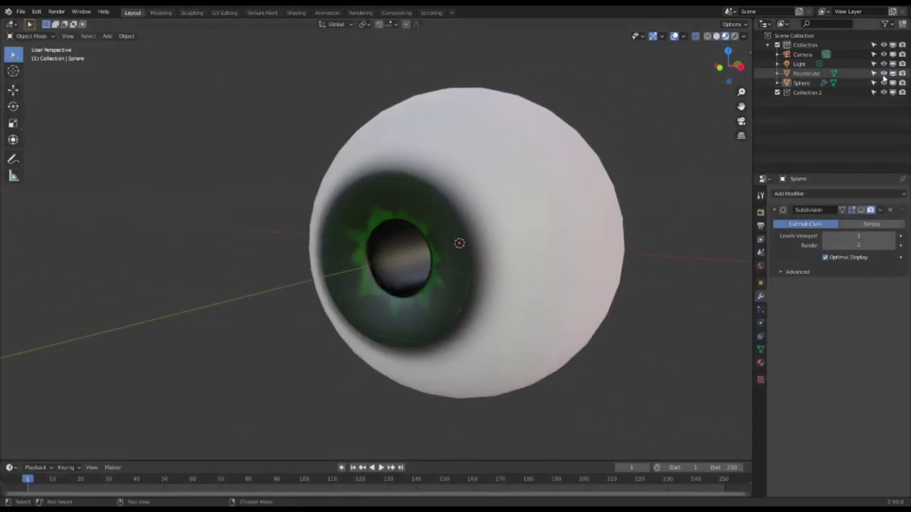
mouse_move(441, 221)
middle_down()
mouse_move(461, 235)
mouse_move(427, 220)
middle_up()
click(760, 363)
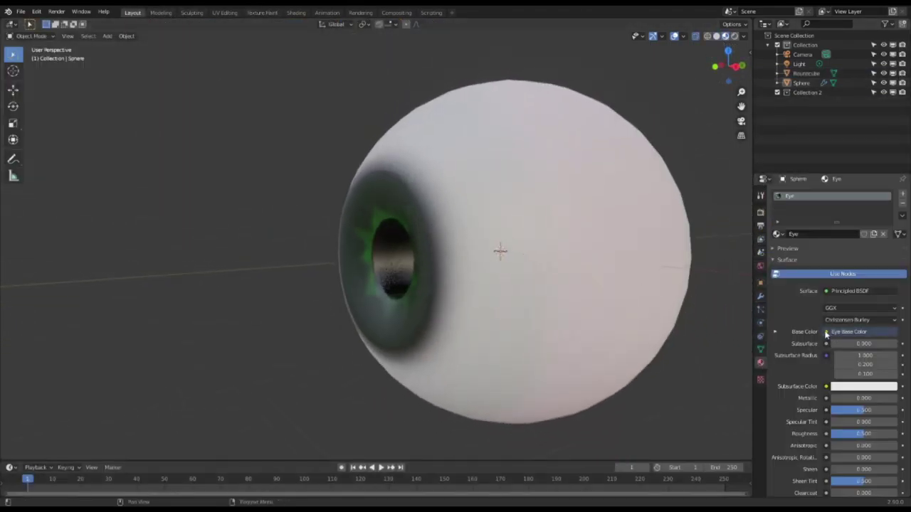
drag(864, 324, 843, 324)
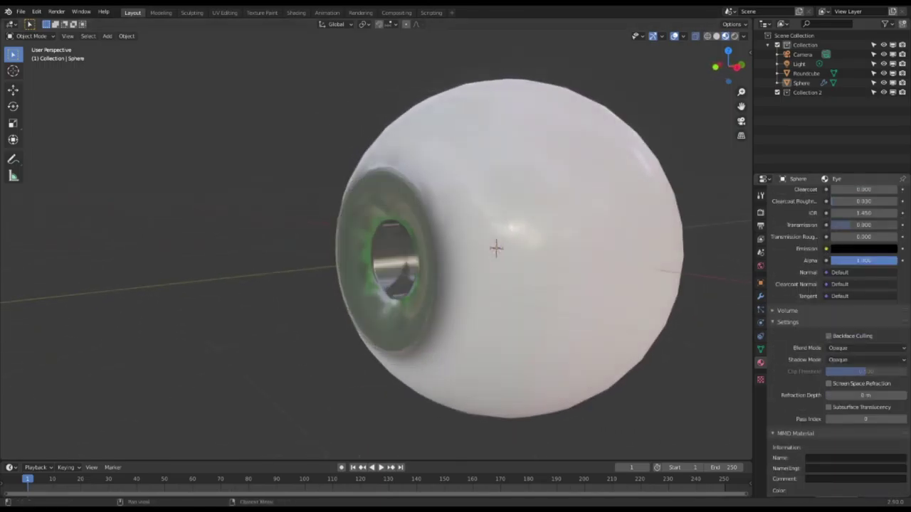
mouse_move(836, 225)
mouse_down()
mouse_move(898, 225)
mouse_move(842, 226)
mouse_up()
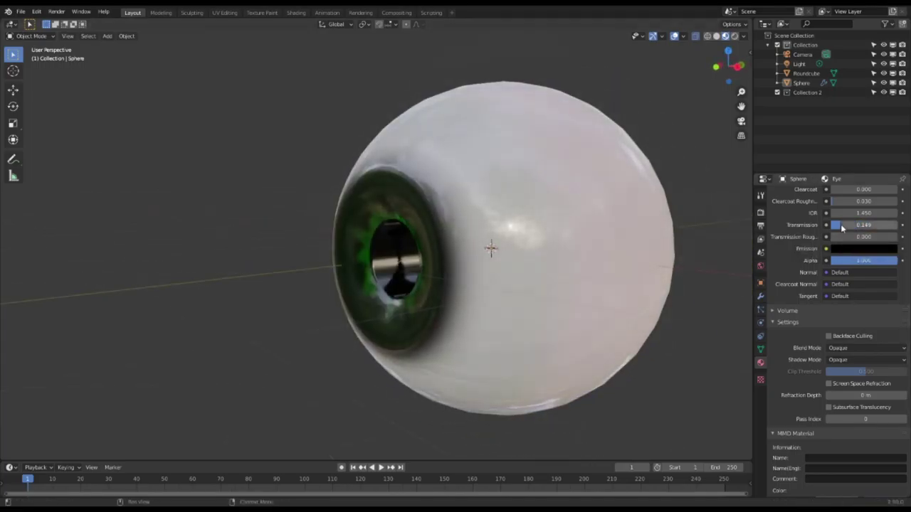
- Set the Eye material's Blend Mode and Shadow Mode to Alpha Hashed and its Alpha to 0.787
scroll(838, 363, down, 10)
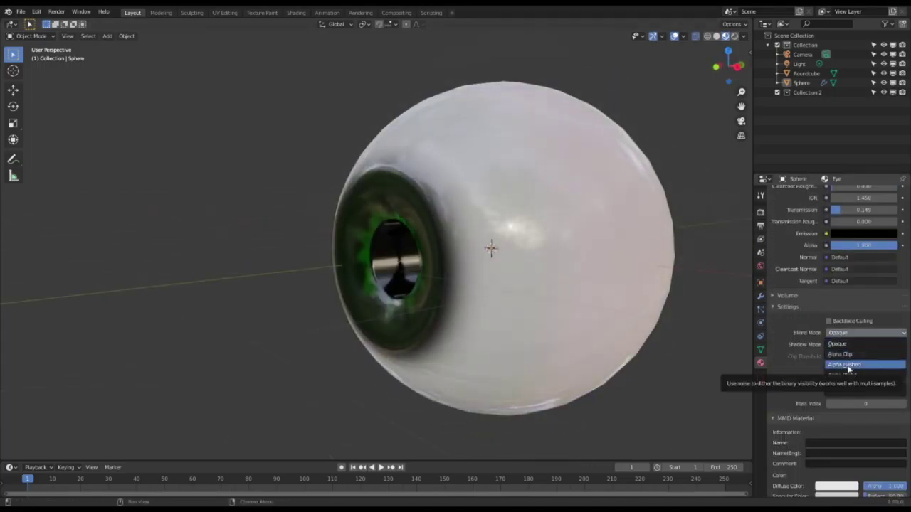
click(838, 364)
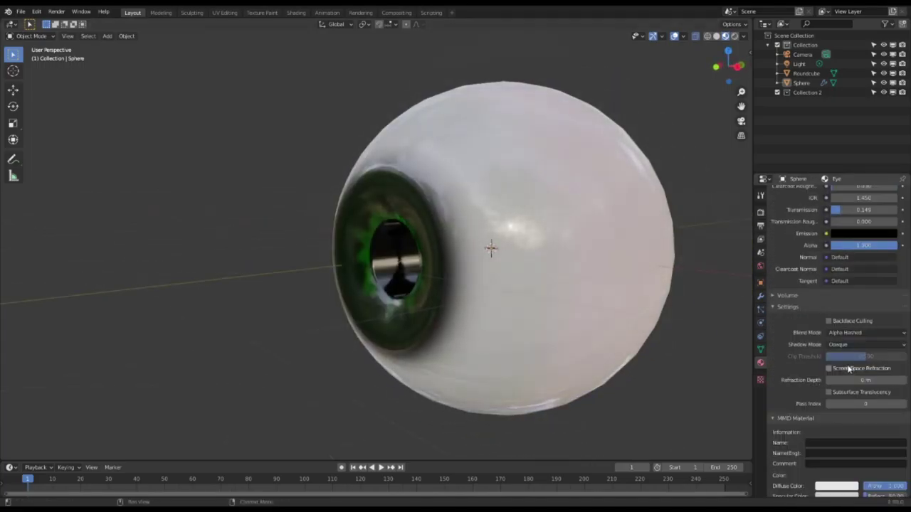
drag(886, 247, 875, 247)
middle_drag(613, 274, 569, 278)
click(852, 344)
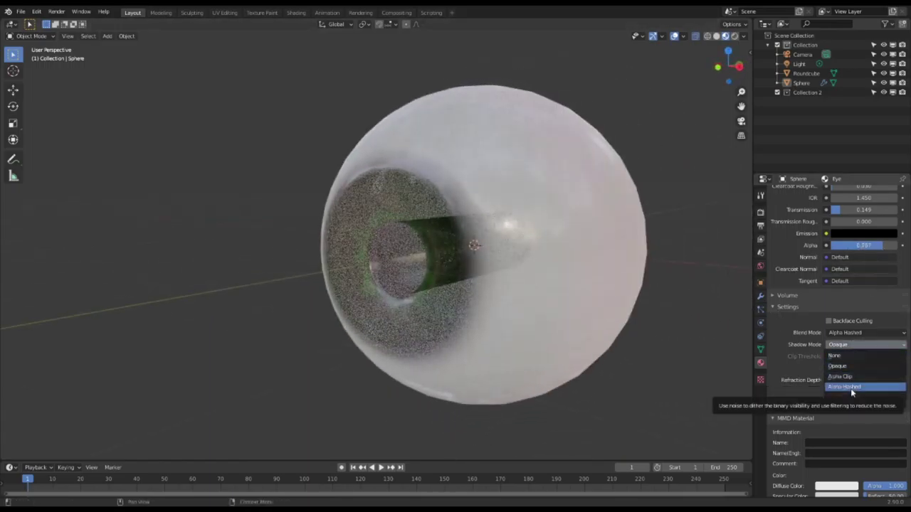
click(854, 388)
- Return the Eye material's Blend Mode and Shadow Mode to Opaque and set its Roughness to 0.507
middle_drag(659, 309, 702, 316)
click(845, 332)
click(853, 345)
click(855, 344)
click(855, 362)
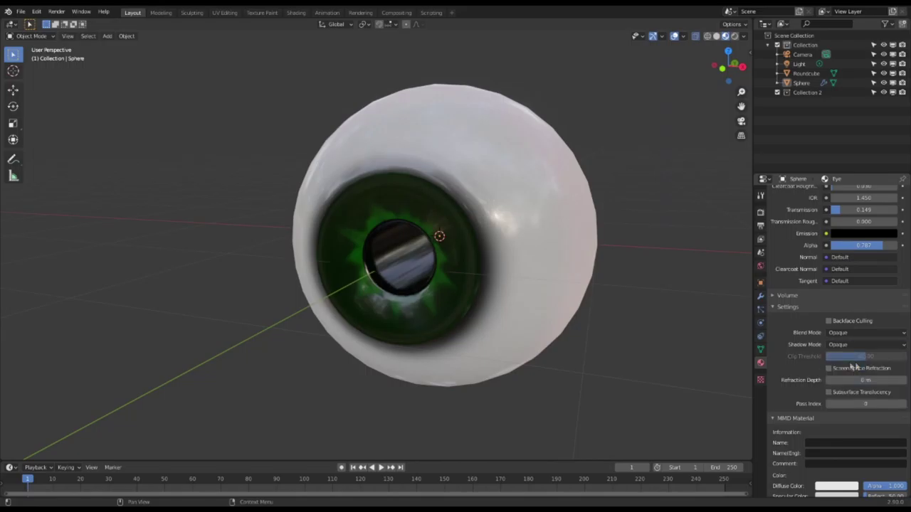
scroll(833, 299, up, 5)
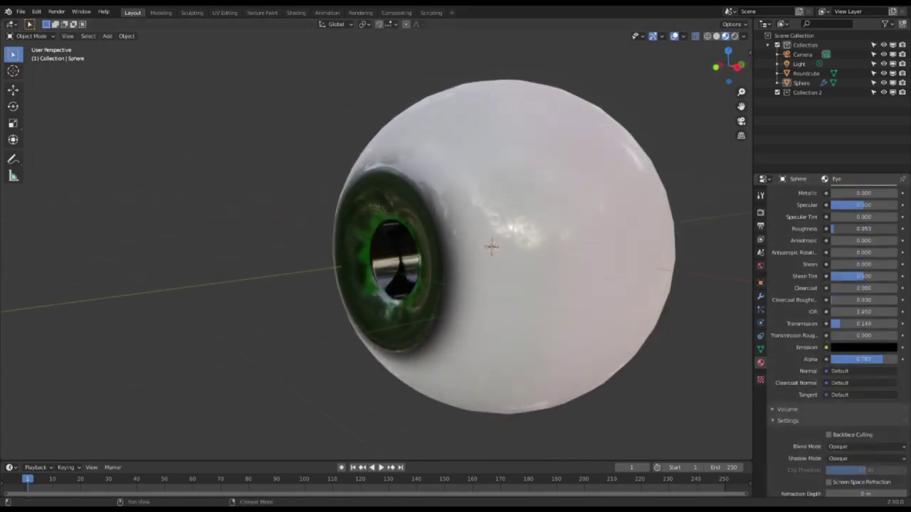
drag(842, 229, 862, 229)
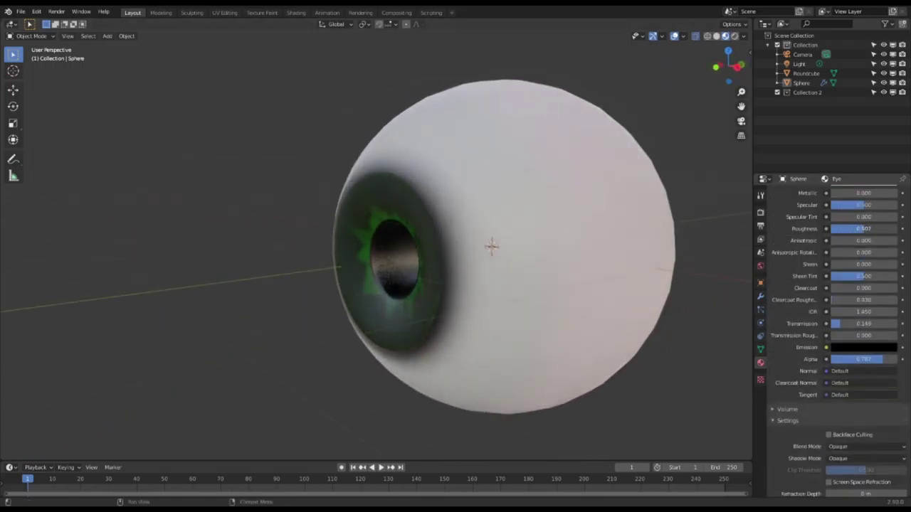
- Select the round cube and try Opaque as the Blend Mode of its material
click(807, 74)
middle_drag(741, 367, 721, 360)
scroll(839, 356, down, 5)
click(856, 353)
click(847, 395)
click(831, 364)
click(847, 376)
click(847, 352)
click(850, 374)
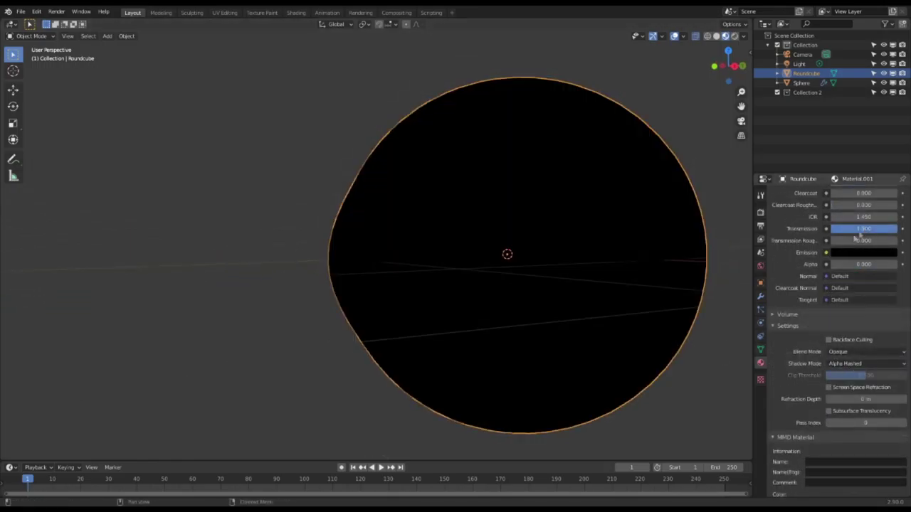
- Set the round cube material's Transmission to 0.674 and try the Alpha Clip and Alpha Blend modes
drag(859, 230, 843, 230)
click(866, 352)
click(856, 378)
middle_drag(598, 302, 622, 315)
click(614, 317)
click(452, 339)
click(862, 353)
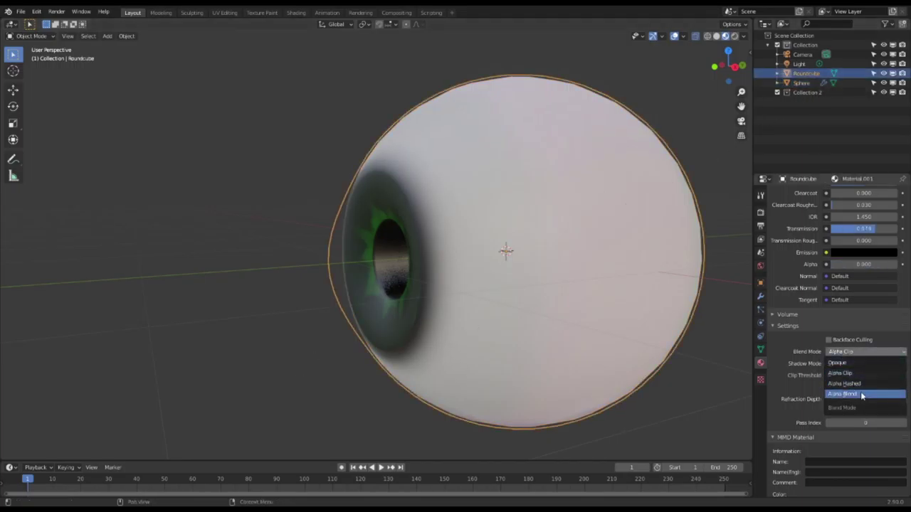
click(826, 397)
- Set the round cube material's Blend Mode to Alpha Hashed and its Alpha to 0.078
middle_drag(684, 357, 641, 286)
scroll(844, 274, up, 9)
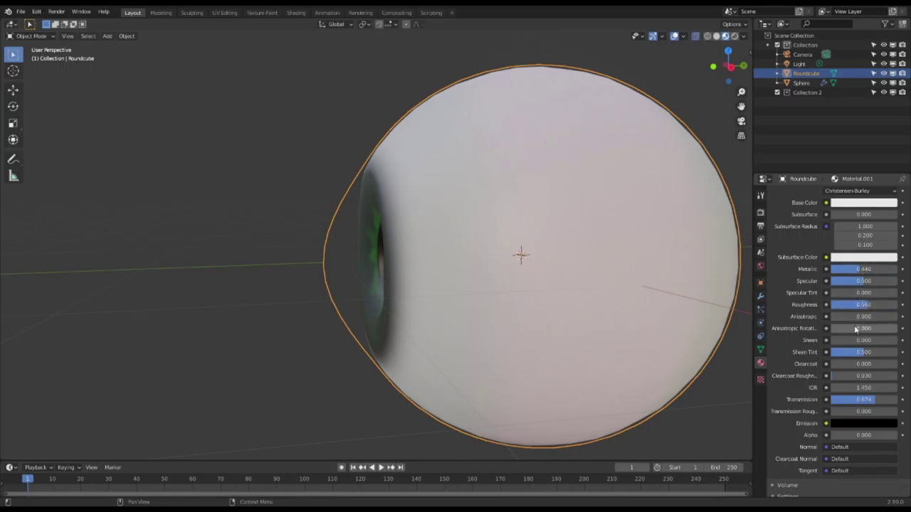
scroll(856, 328, down, 3)
click(855, 328)
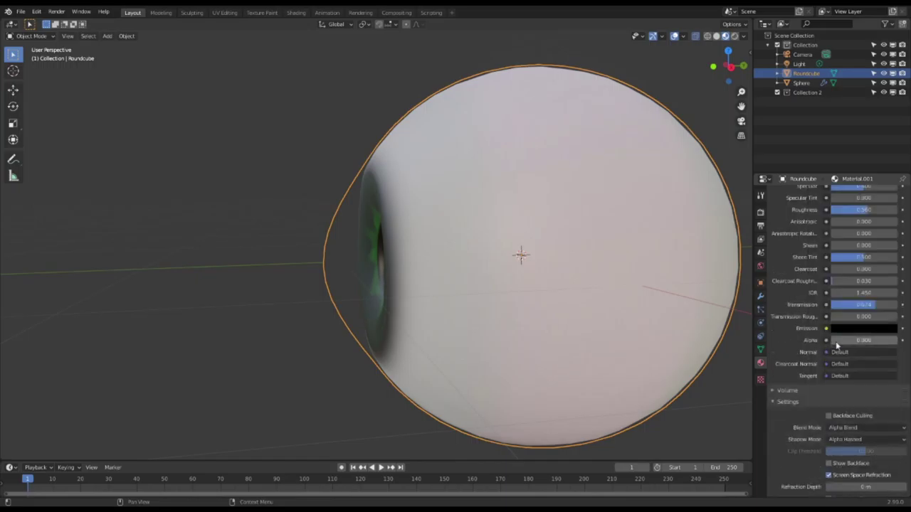
drag(837, 342, 863, 341)
click(855, 440)
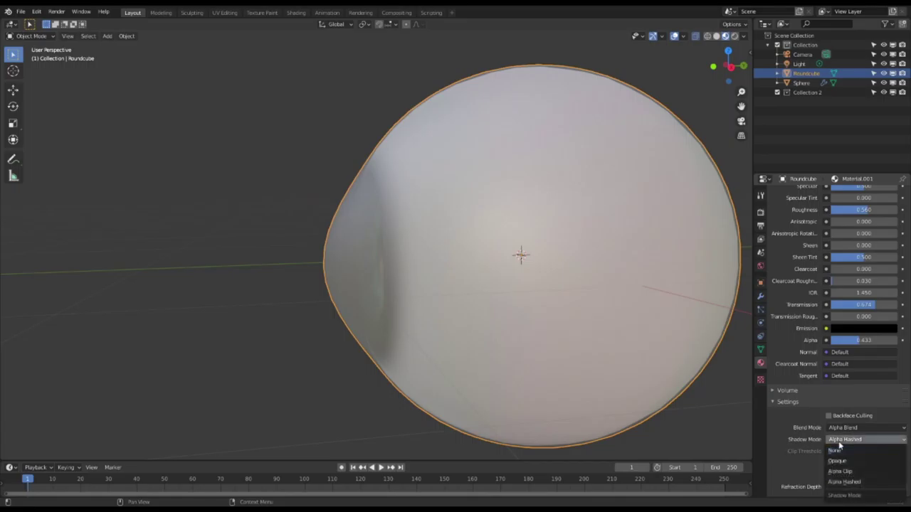
click(845, 429)
click(856, 461)
drag(864, 341, 840, 341)
middle_drag(502, 293, 680, 303)
- Set the round cube material's Transmission to 1.000 and its Roughness to 0
scroll(548, 257, up, 2)
scroll(548, 257, up, 2)
middle_drag(548, 256, 445, 263)
scroll(455, 265, down, 3)
drag(840, 305, 877, 305)
middle_drag(664, 268, 617, 270)
scroll(861, 273, up, 3)
drag(860, 269, 820, 269)
scroll(662, 292, down, 2)
middle_drag(663, 293, 662, 292)
- Try stronger Metallic values on the round cube material and set Metallic to 0.500
middle_drag(535, 282, 560, 282)
drag(861, 231, 892, 231)
middle_drag(595, 260, 614, 258)
drag(891, 235, 881, 235)
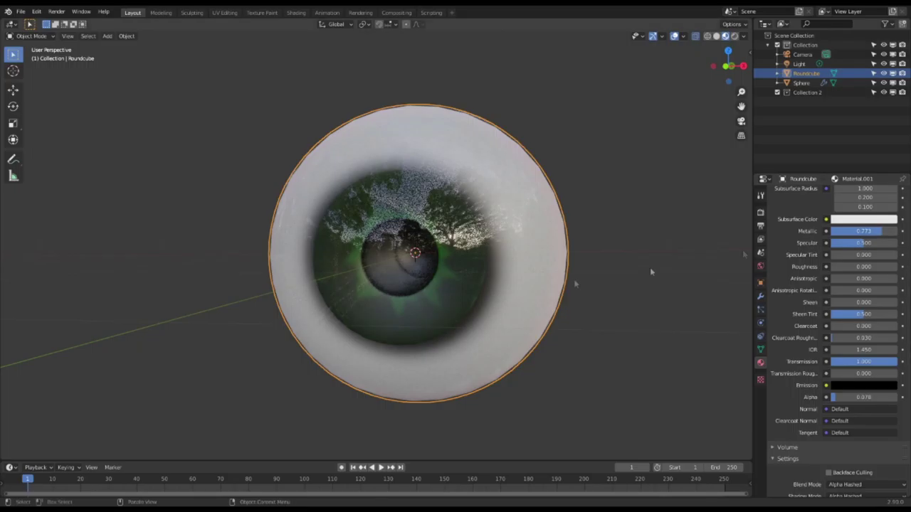
scroll(541, 283, up, 2)
middle_drag(525, 281, 538, 280)
scroll(538, 280, down, 1)
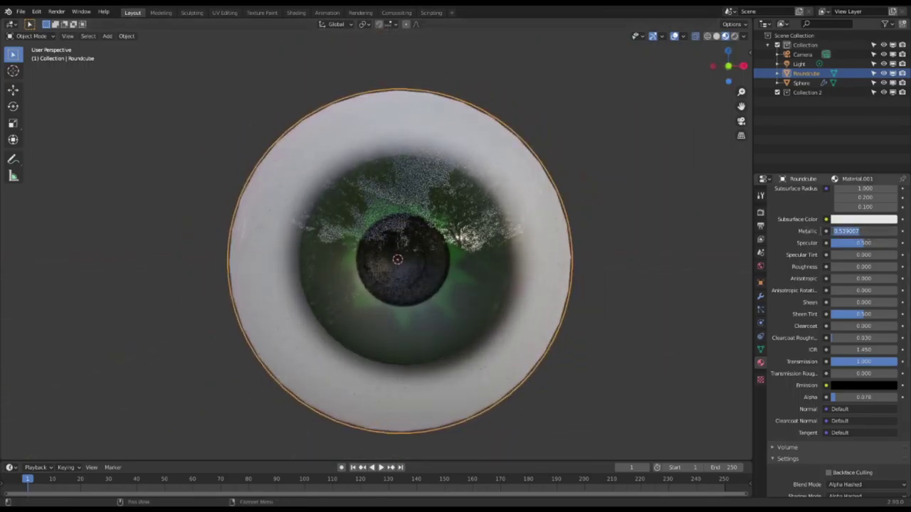
key(Return)
- Set the round cube material's Specular, Sheen and Sheen Tint to 1.000 and its Roughness to 0.071
middle_drag(603, 276, 597, 278)
scroll(596, 277, up, 1)
mouse_move(849, 267)
mouse_down()
mouse_move(860, 267)
mouse_move(852, 267)
mouse_up()
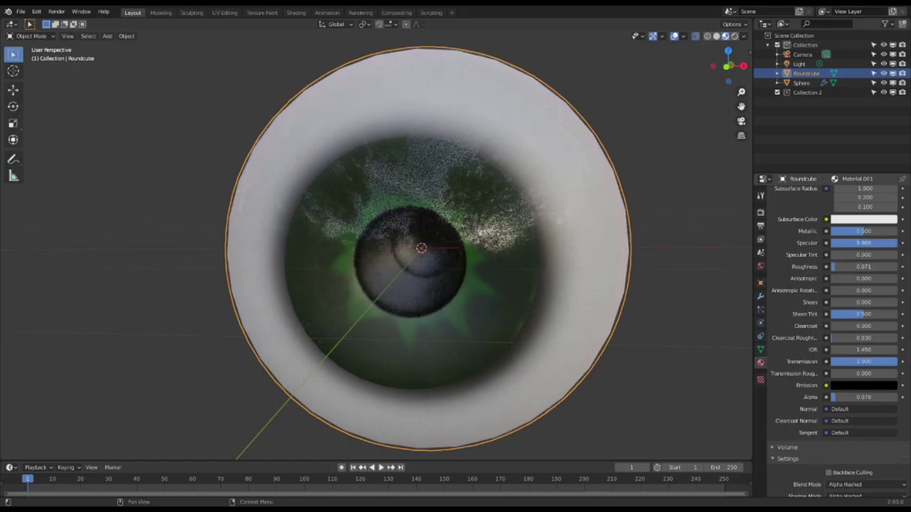
scroll(574, 250, down, 3)
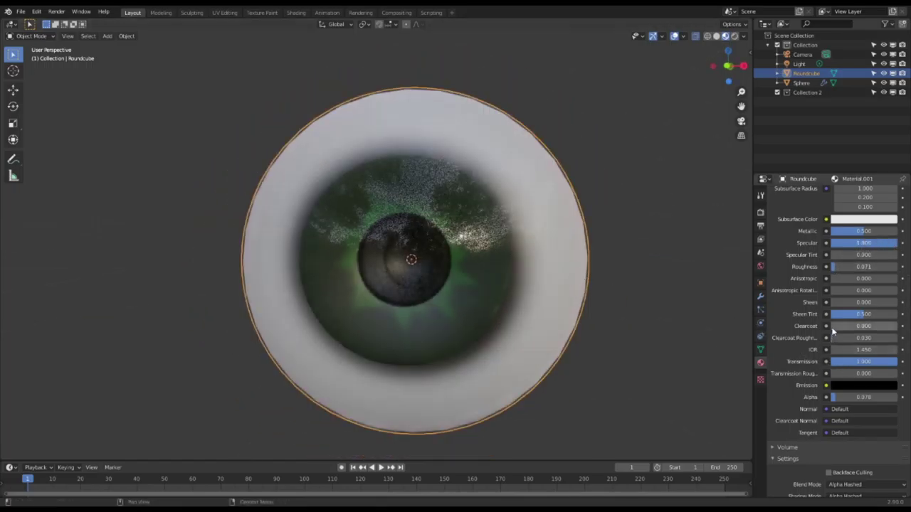
drag(841, 302, 905, 303)
middle_drag(659, 279, 633, 288)
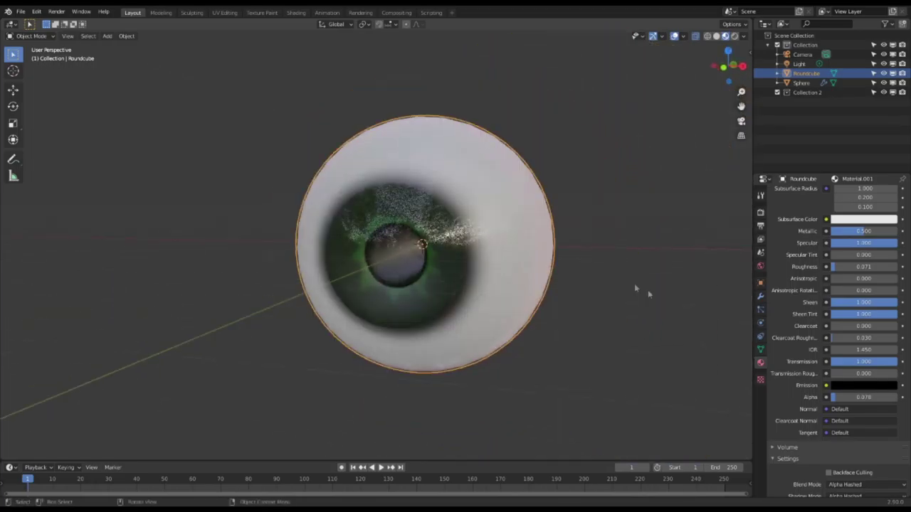
- Set the round cube material's Alpha to 0.064 and turn off Screen Space Refraction
click(863, 385)
mouse_move(890, 314)
mouse_down()
mouse_move(890, 265)
mouse_move(894, 319)
mouse_up()
scroll(830, 394, down, 5)
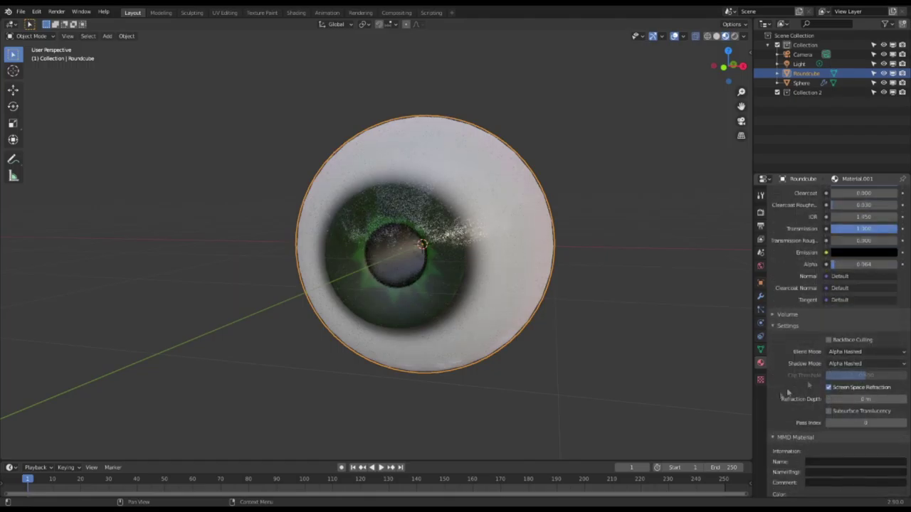
scroll(515, 251, up, 2)
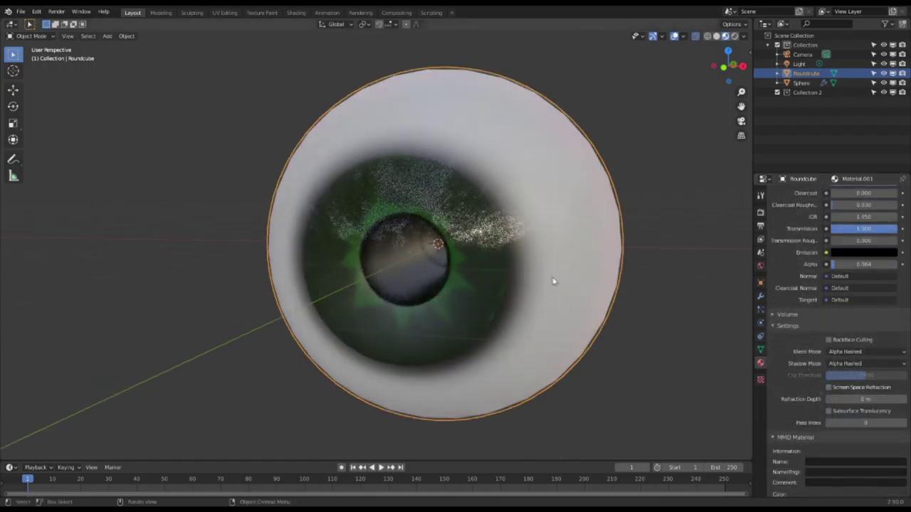
middle_drag(553, 279, 580, 268)
- Switch the Material Preview environment lighting from the forest HDRI to a different one
click(683, 37)
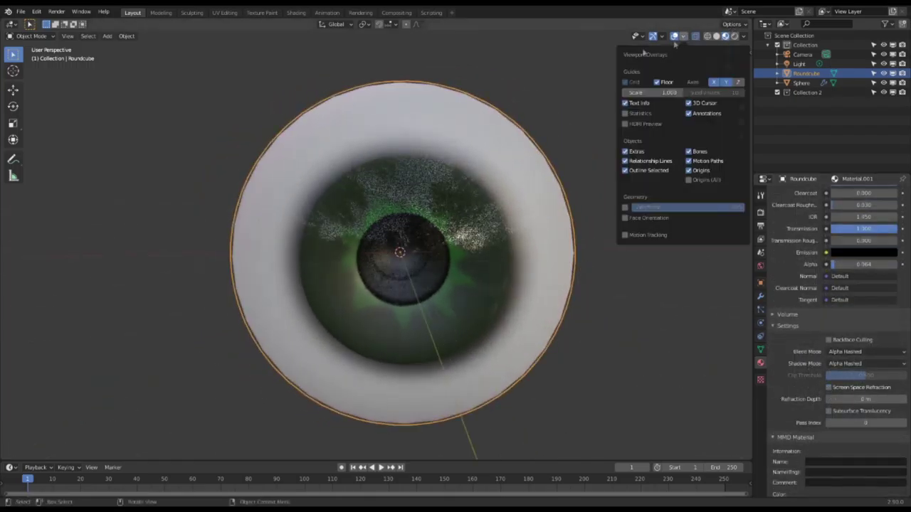
click(739, 41)
click(741, 27)
click(744, 36)
click(736, 116)
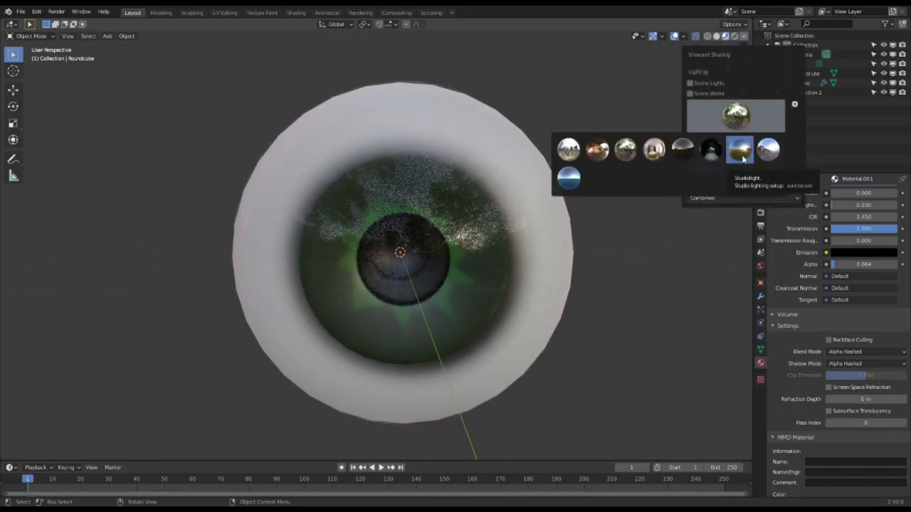
click(744, 158)
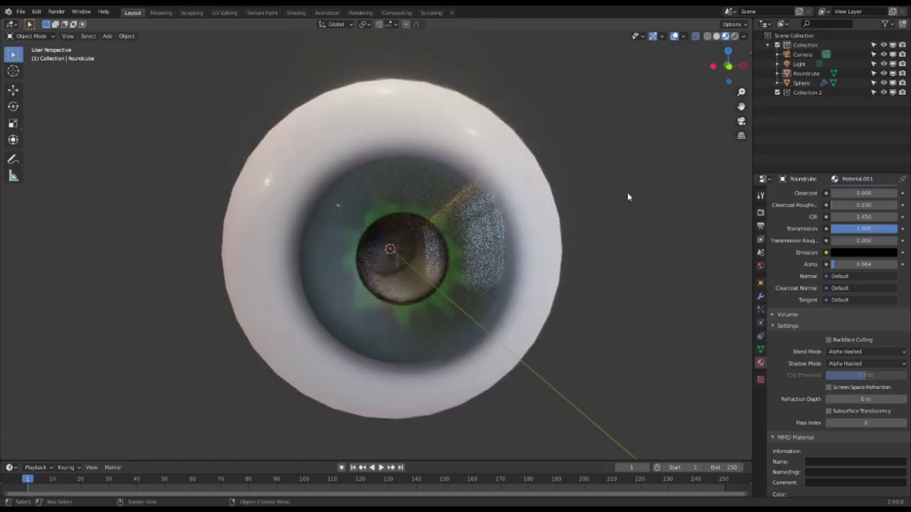
- Lower the round cube material's Alpha to 0.057 and check the cornea's reflections from the front
drag(863, 265, 862, 264)
mouse_move(568, 274)
middle_down()
mouse_move(463, 266)
mouse_move(565, 271)
middle_up()
scroll(837, 276, up, 3)
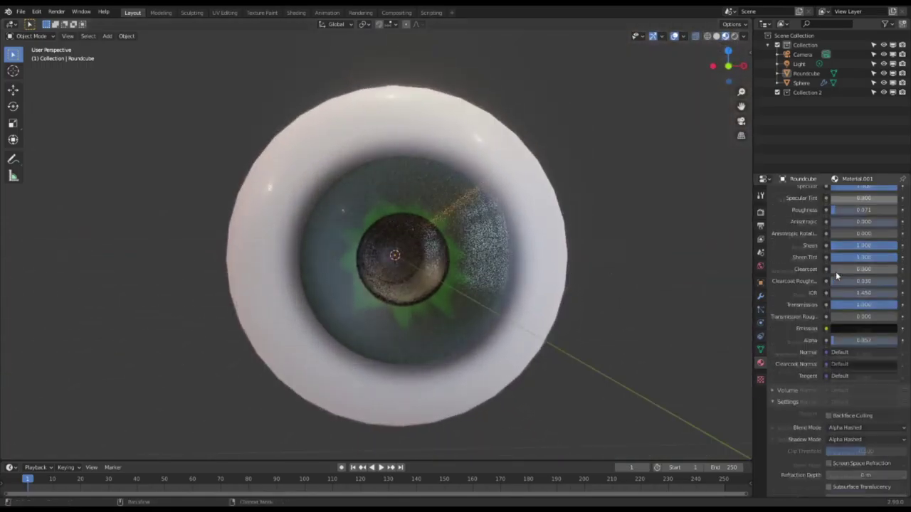
- Set the round cube material's Metallic to 0.500, Specular and Sheen Tint to 0.000, Transmission Roughness to 0.284 and Alpha to 0.035
scroll(837, 276, up, 3)
mouse_move(863, 251)
mouse_down()
mouse_move(846, 250)
mouse_move(898, 251)
mouse_move(865, 252)
mouse_up()
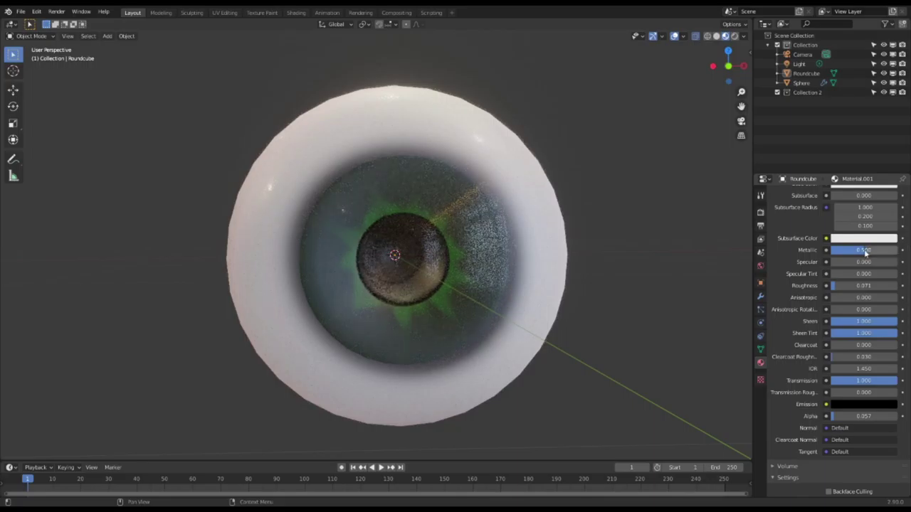
scroll(832, 336, down, 2)
drag(847, 355, 897, 356)
mouse_move(848, 380)
mouse_down()
mouse_move(907, 380)
mouse_move(847, 380)
mouse_up()
scroll(605, 284, down, 1)
mouse_move(605, 285)
middle_down()
mouse_move(587, 285)
mouse_move(618, 285)
mouse_move(580, 278)
mouse_move(617, 281)
middle_up()
scroll(601, 285, down, 1)
scroll(581, 279, up, 3)
- Try two other HDRI environments for the Material Preview lighting, keep the second and check the eye from the side
click(744, 36)
click(737, 117)
click(629, 151)
click(736, 114)
click(600, 150)
middle_drag(542, 252, 531, 256)
scroll(613, 326, down, 2)
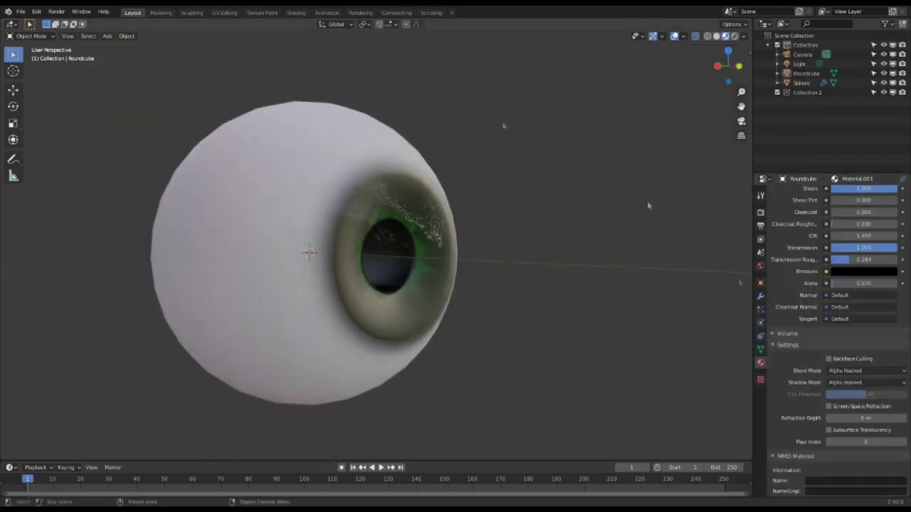
- Select the eyeball sphere and open it for texture painting
click(262, 12)
click(132, 12)
click(802, 82)
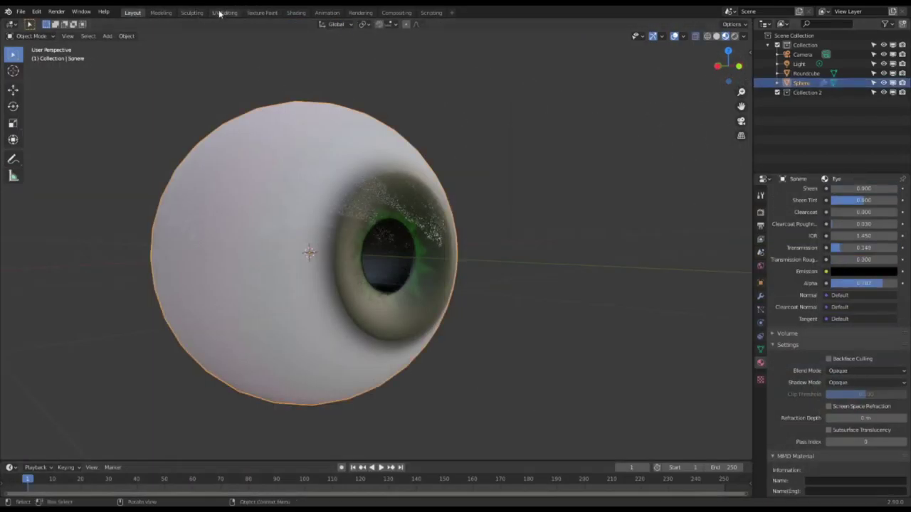
click(262, 13)
- Paint soft light pink over the circular UV island around the iris using a 105 px brush at 0.444 strength
scroll(187, 266, up, 5)
click(128, 26)
click(158, 79)
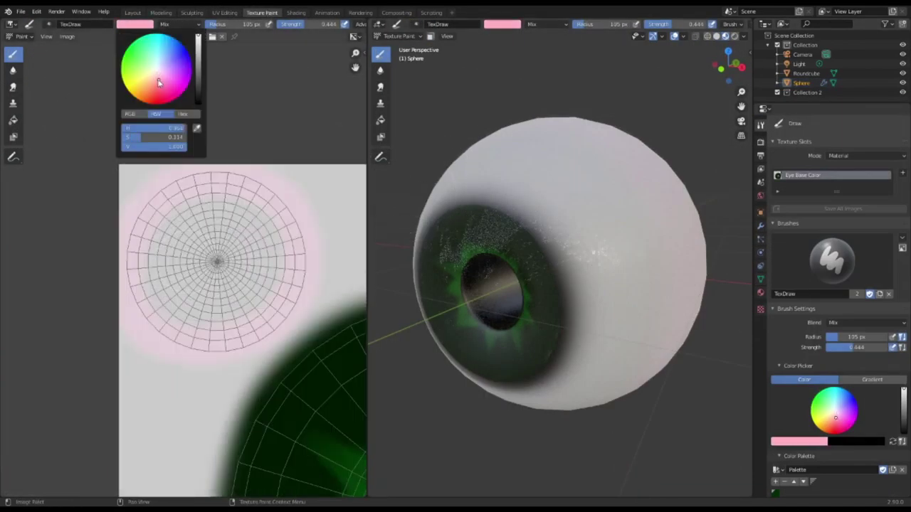
scroll(191, 296, down, 3)
middle_drag(193, 294, 66, 285)
scroll(234, 265, up, 7)
middle_drag(233, 264, 107, 297)
drag(245, 158, 248, 165)
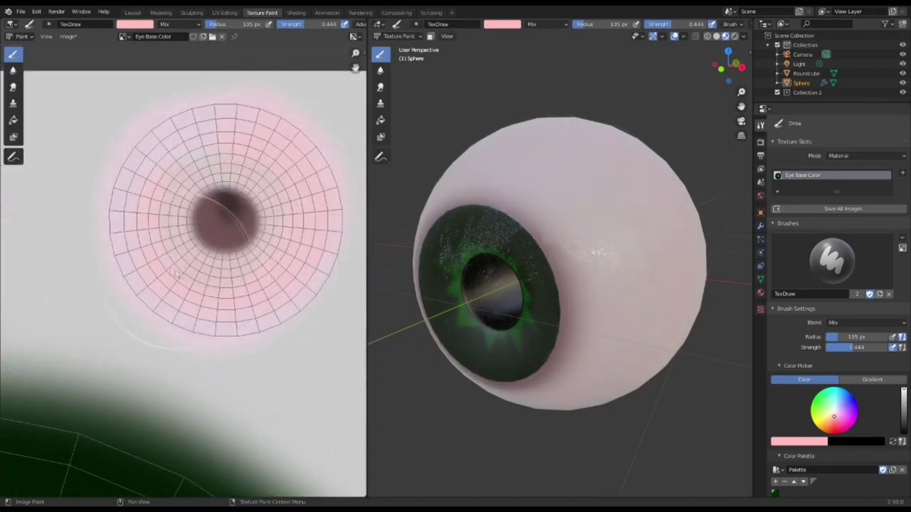
- Paint thin dark red veins across the pink UV island with a fine brush of 3 px and 1 px radius
click(135, 24)
click(158, 104)
drag(198, 91, 198, 85)
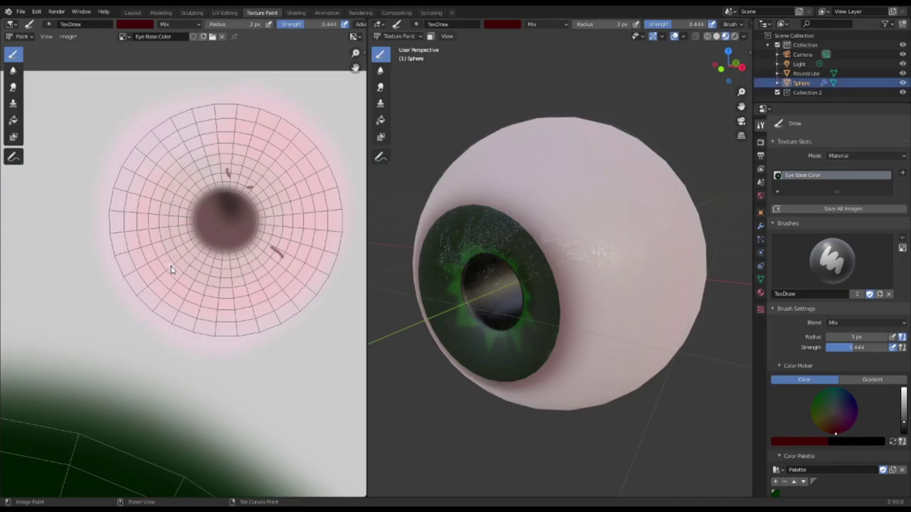
scroll(288, 234, up, 4)
scroll(311, 260, down, 4)
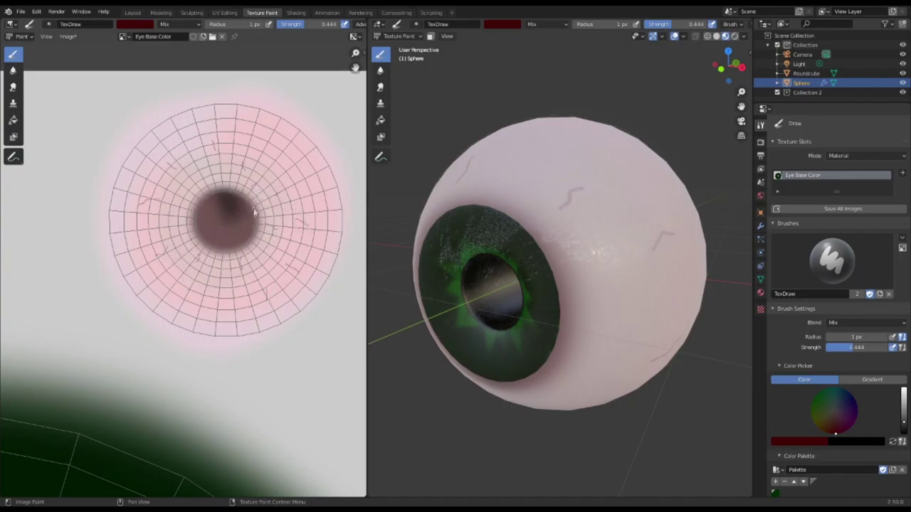
middle_drag(578, 271, 617, 253)
- Set the brush color to black and darken the center of the pink UV island, where the white meets the iris
click(142, 27)
drag(197, 87, 197, 106)
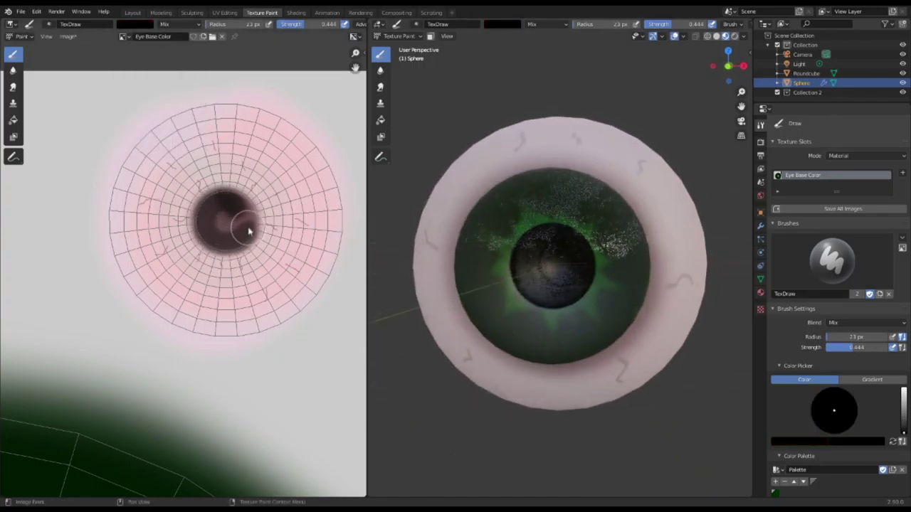
drag(249, 231, 204, 210)
mouse_move(541, 272)
middle_down()
mouse_move(620, 285)
mouse_move(462, 277)
middle_up()
- Return to the Layout workspace and set the round cube material's Alpha to 0.163
click(132, 12)
middle_drag(336, 156, 317, 158)
click(807, 74)
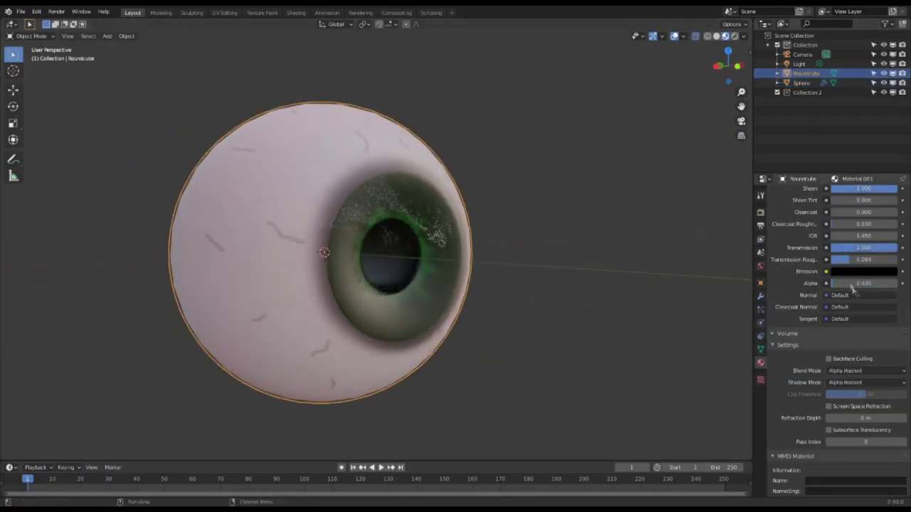
drag(836, 283, 841, 283)
scroll(563, 269, up, 1)
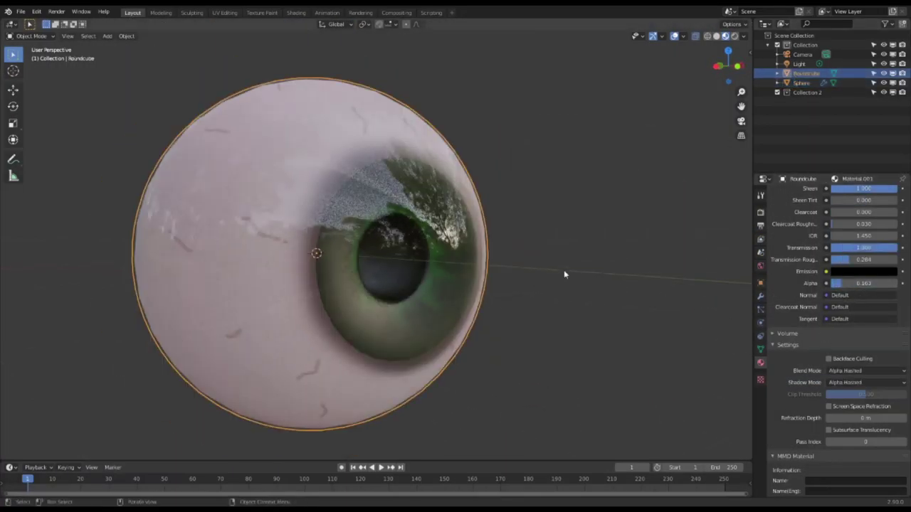
- Try a different Transmission value on the eyeball sphere's material and undo the change
click(802, 84)
click(836, 271)
mouse_move(829, 248)
mouse_down()
mouse_move(857, 248)
mouse_move(817, 247)
mouse_up()
key(ctrl+z)
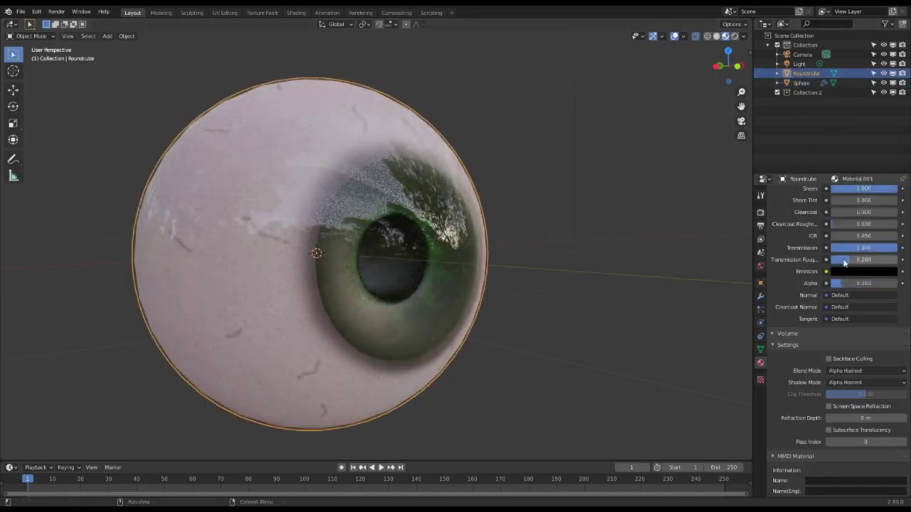
- Set the round cube material's Transmission Roughness to 1.000 and Roughness to 0.128
scroll(832, 320, up, 5)
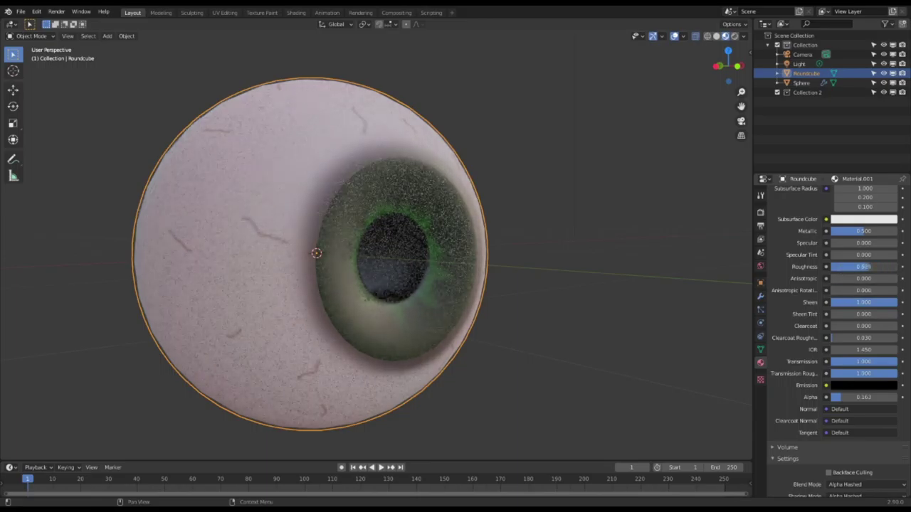
drag(840, 267, 839, 267)
middle_drag(583, 267, 558, 272)
scroll(582, 287, up, 1)
scroll(574, 266, down, 1)
scroll(558, 272, down, 5)
scroll(549, 268, up, 2)
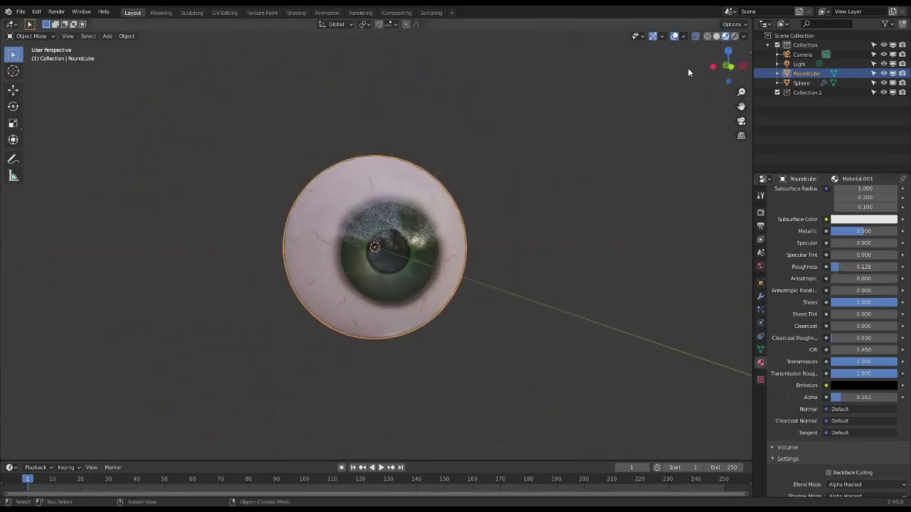
- Test the Material Preview lighting options and examine the eye's reflections from several angles
click(744, 36)
mouse_move(740, 138)
mouse_down()
mouse_move(717, 136)
mouse_move(701, 150)
mouse_up()
click(691, 93)
click(691, 93)
mouse_move(500, 244)
middle_down()
mouse_move(516, 233)
mouse_move(505, 227)
middle_up()
scroll(514, 231, up, 2)
scroll(504, 227, down, 1)
scroll(505, 227, up, 2)
scroll(506, 227, down, 2)
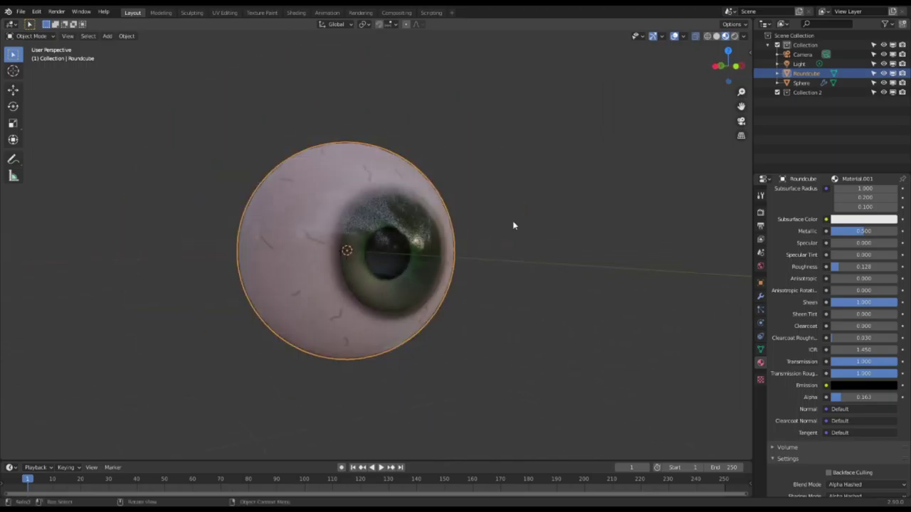
- Save the file and add a 2 m Monkey mesh at the world origin
click(20, 13)
key(ctrl+s)
click(106, 36)
click(214, 202)
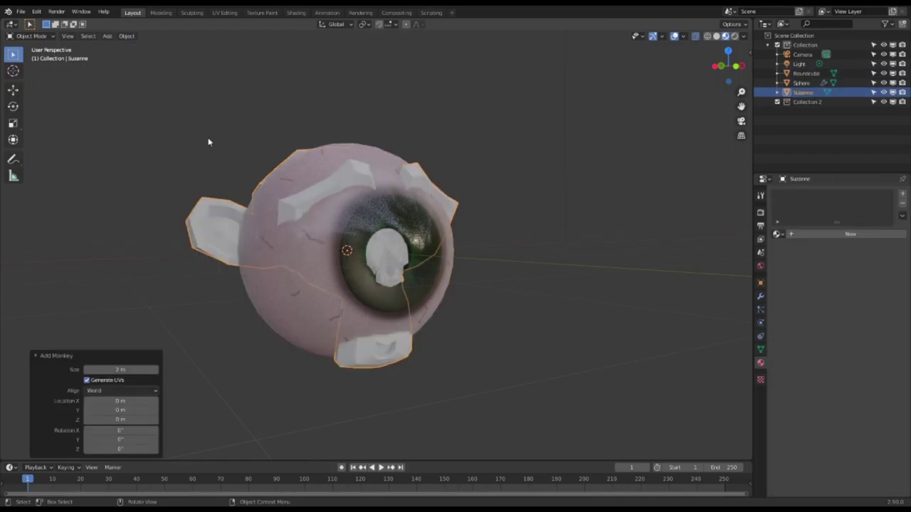
- Scale up the monkey head and move it down along Z relative to the eyeball
key(s)
click(599, 286)
scroll(636, 321, down, 2)
key(g)
key(z)
click(630, 366)
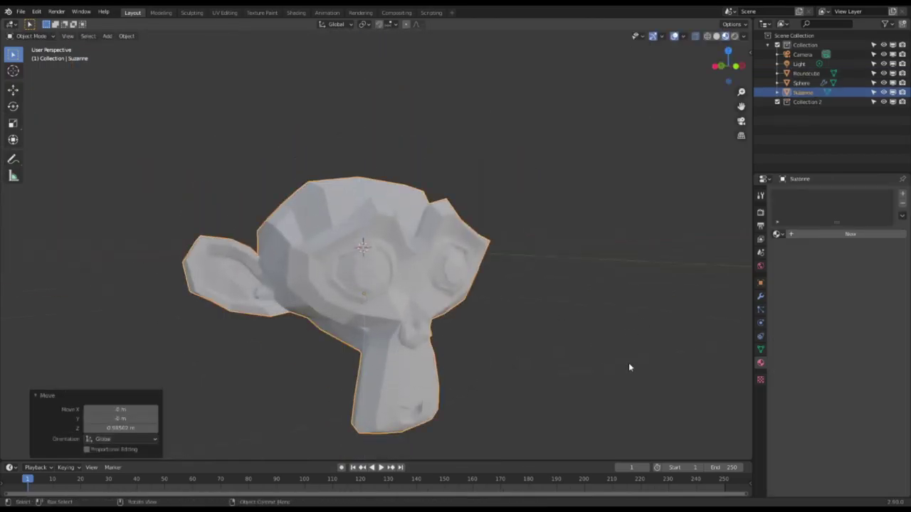
- Move the monkey head along Y and Z so the eyeball protrudes from the middle of its face
key(g)
key(y)
click(596, 355)
key(g)
key(z)
click(595, 347)
key(y)
click(597, 349)
scroll(598, 349, up, 2)
middle_drag(598, 349, 522, 280)
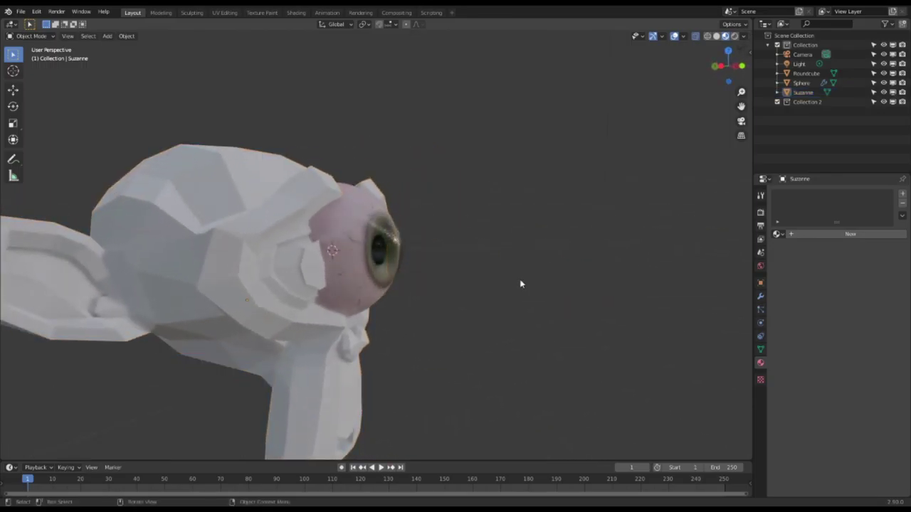
- Give the monkey head a new material with a dark reddish-brown Base Color
scroll(427, 274, down, 3)
click(792, 238)
click(856, 332)
drag(844, 258, 835, 265)
drag(890, 207, 890, 246)
click(435, 254)
scroll(456, 269, up, 3)
scroll(457, 269, down, 2)
middle_drag(457, 270, 489, 250)
- Select the camera and switch the viewport to the camera view
click(56, 12)
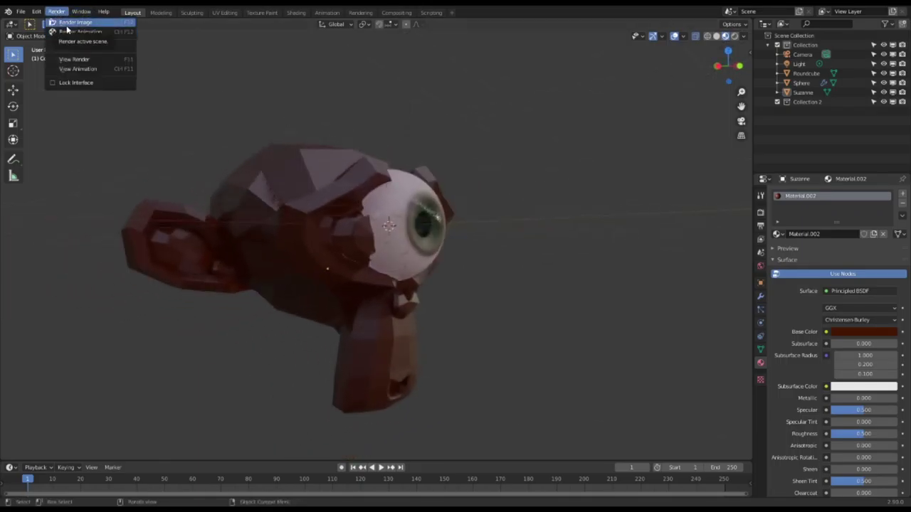
scroll(495, 199, down, 5)
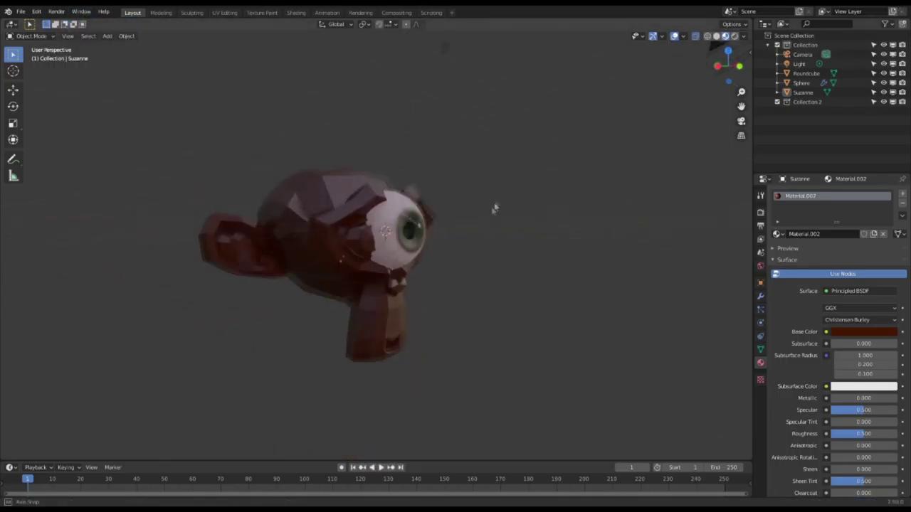
click(595, 124)
middle_drag(612, 139, 571, 190)
key(KP_0)
- Move the camera about 8.04 m along global X and rotate it about 47.8° around Z to face the monkey head
key(g)
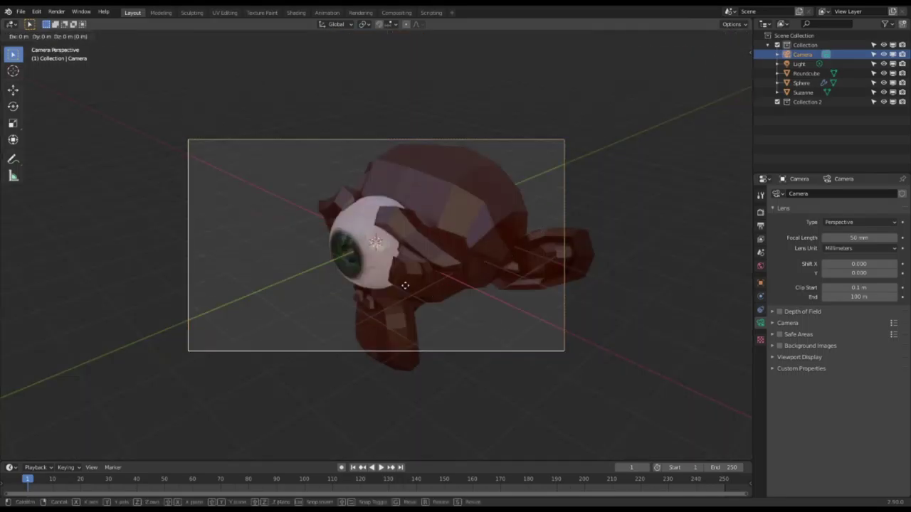
key(x)
click(275, 204)
key(r)
key(z)
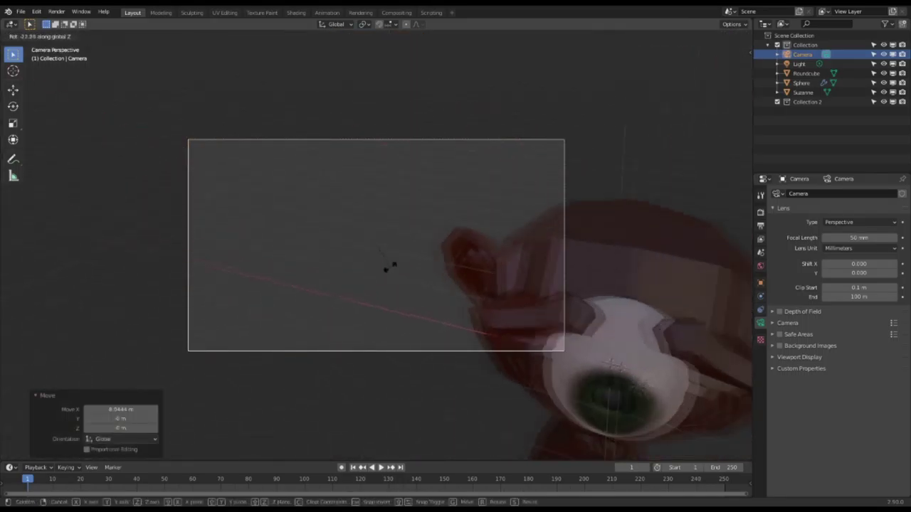
click(385, 285)
- Tilt the camera around X and move it along Z and Y so the whole monkey head fits the frame
key(r)
key(x)
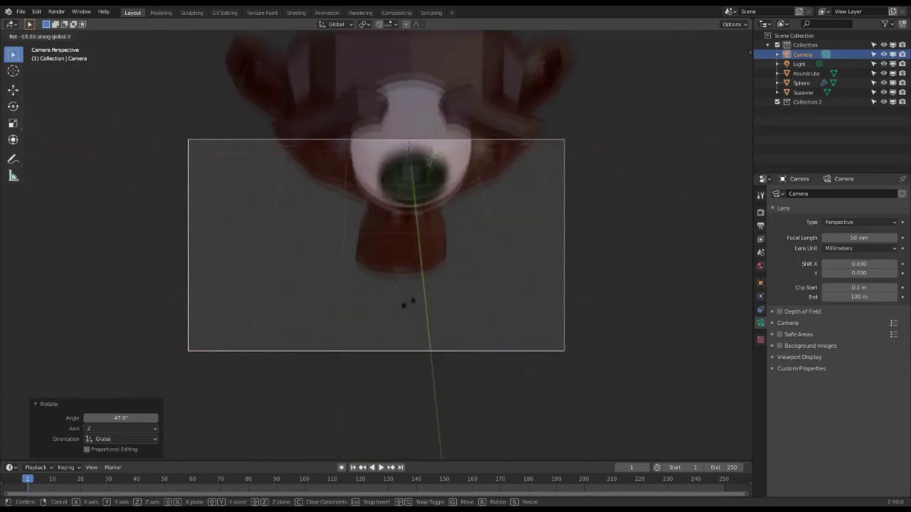
click(360, 319)
key(g)
key(z)
click(358, 312)
key(g)
key(y)
click(390, 332)
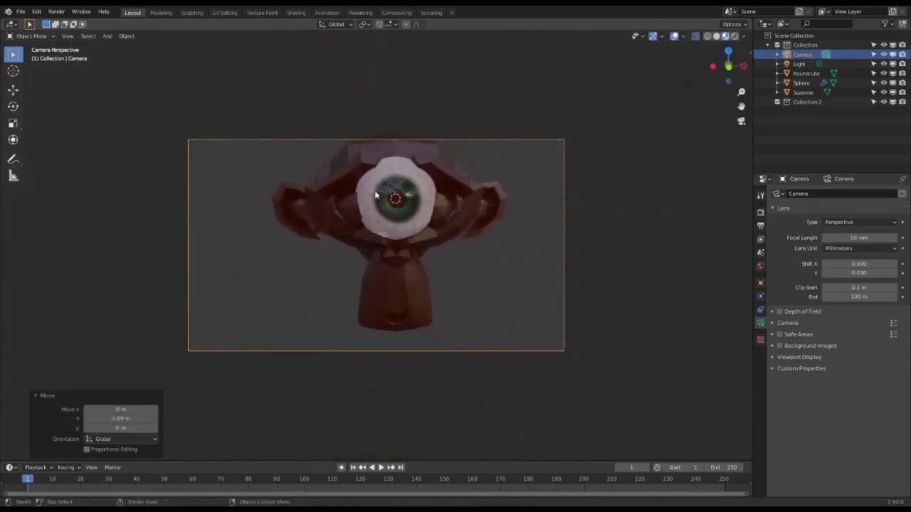
- Move the camera along X and Z and rotate it around Z for a three-quarter view of the monkey head
key(g)
key(x)
click(140, 224)
key(g)
key(z)
click(148, 184)
key(r)
key(z)
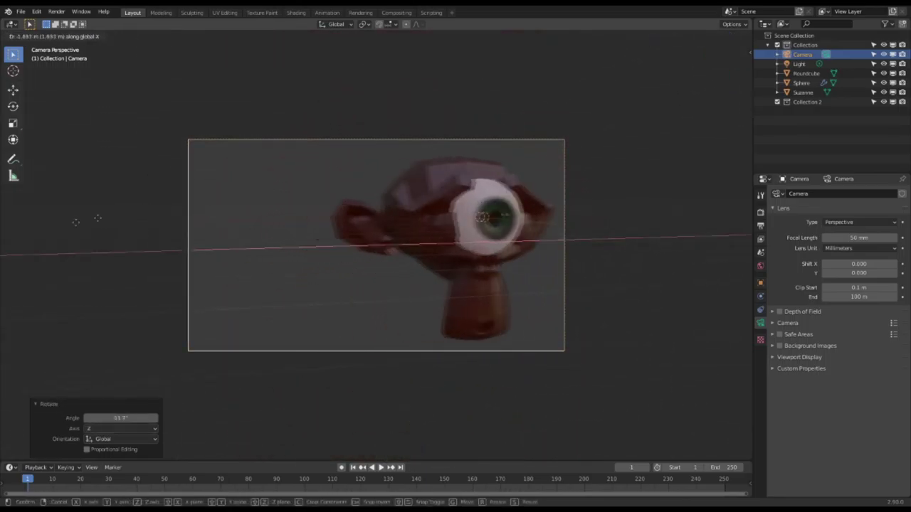
click(286, 194)
- Fine-tune the camera framing by shifting it along X, rotating it slightly around Z and raising it about 0.17 m
key(g)
key(z)
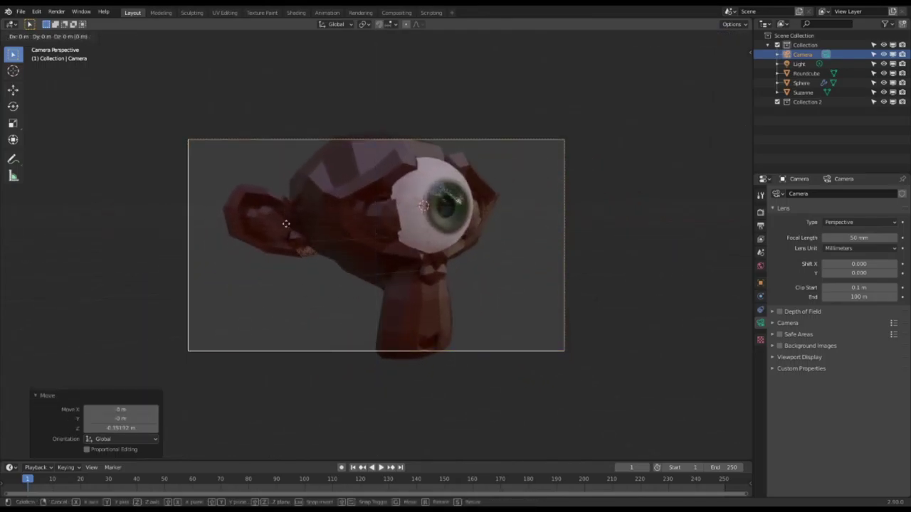
key(x)
click(261, 250)
key(r)
key(z)
key(g)
key(z)
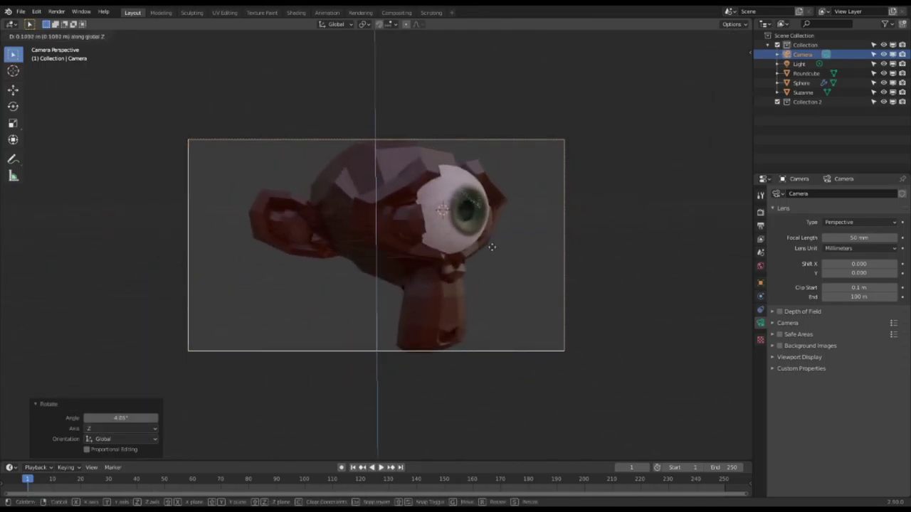
click(493, 241)
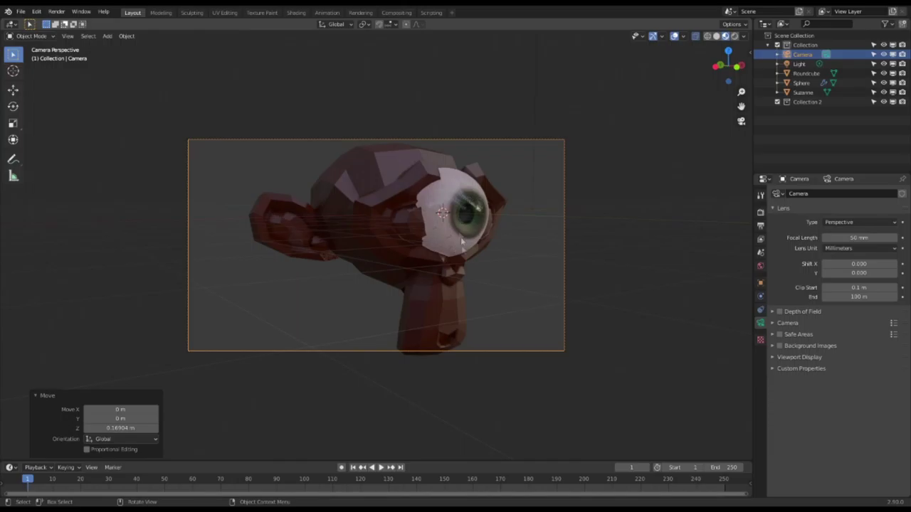
- Duplicate the point light, place the copy beside the monkey head and lower it about 4.85 m along Z
scroll(581, 206, down, 5)
click(800, 64)
key(shift+d)
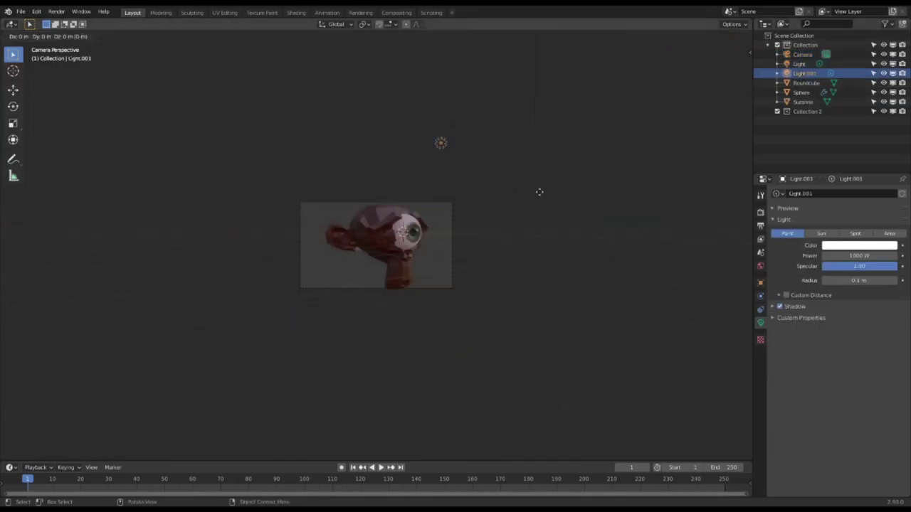
click(408, 152)
key(g)
key(z)
click(407, 320)
scroll(508, 291, up, 4)
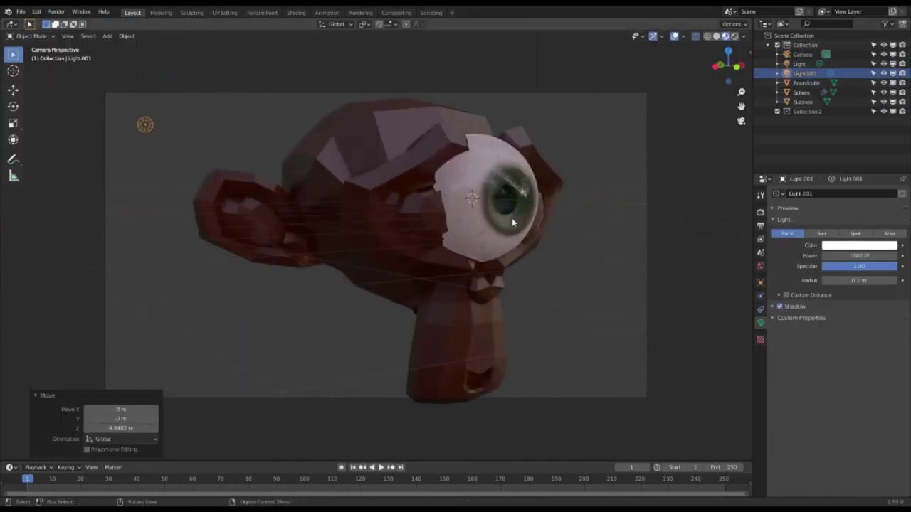
- Duplicate the second light and offset the copy about 7.04 m along Y
key(shift+d)
key(y)
click(206, 117)
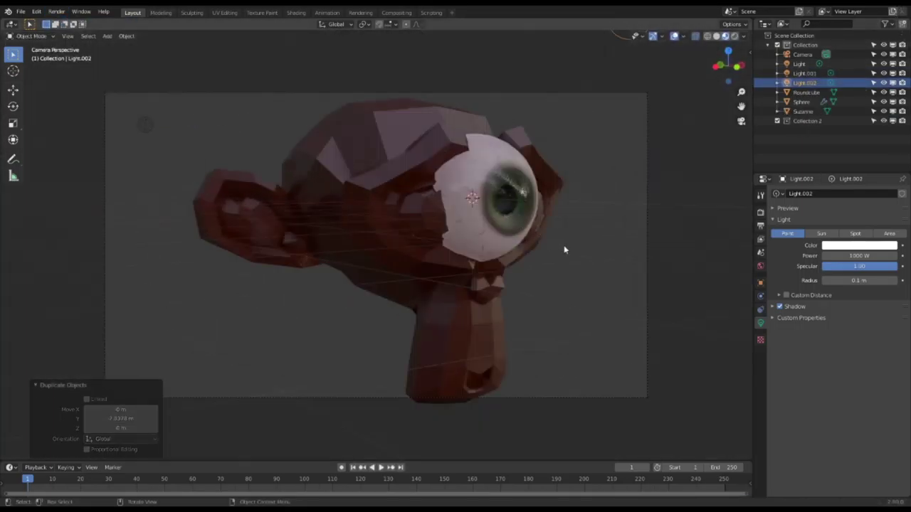
- Shade the monkey head smooth and add a level 1 Subdivision Surface modifier to it
click(349, 129)
right_click(348, 130)
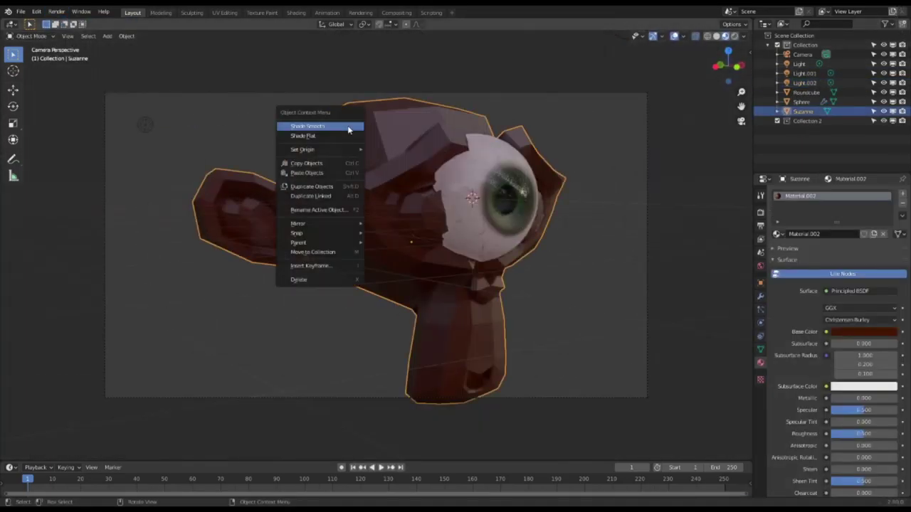
click(349, 126)
click(760, 296)
key(ctrl+1)
- Raise the monkey head about 0.125 m along Z
key(g)
key(z)
click(470, 309)
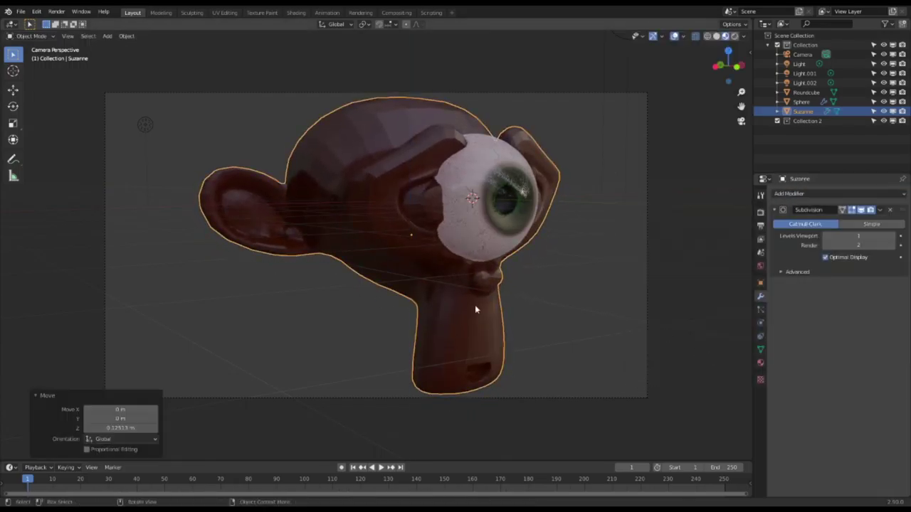